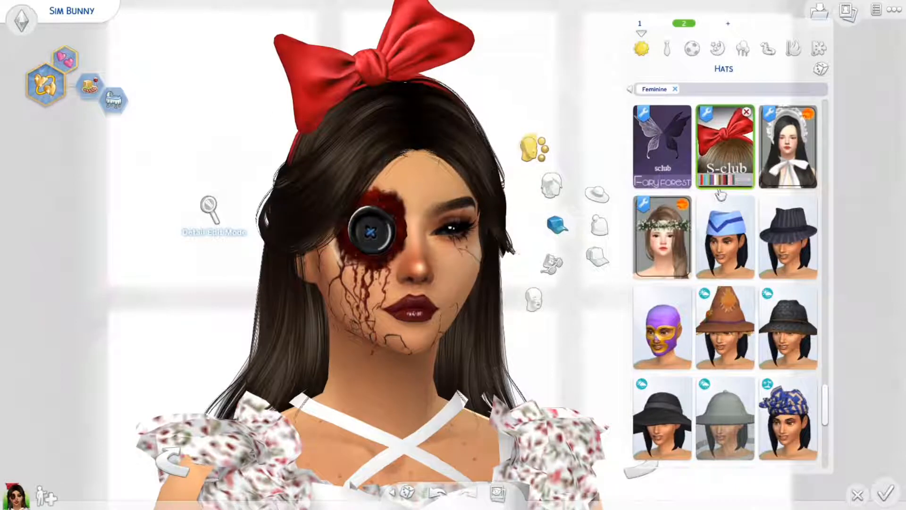
pyautogui.moveTo(720, 181)
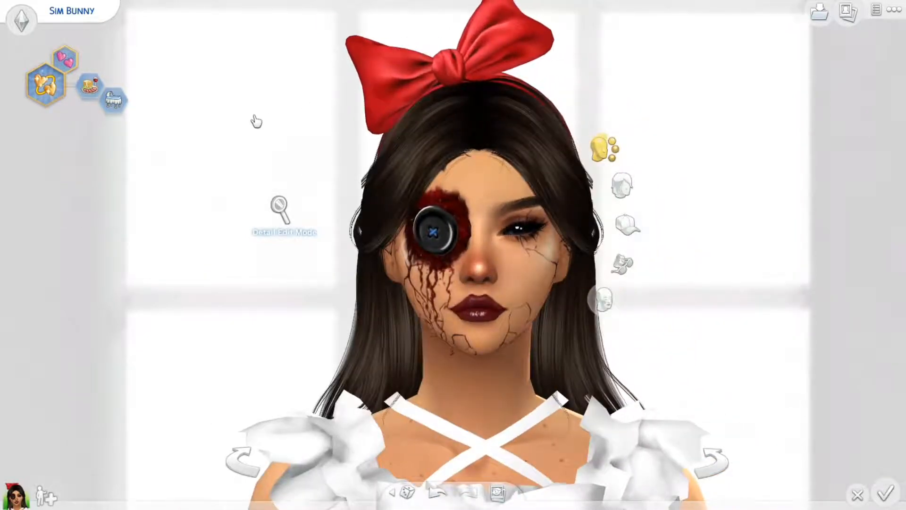
pyautogui.scroll(-2, 257, 122)
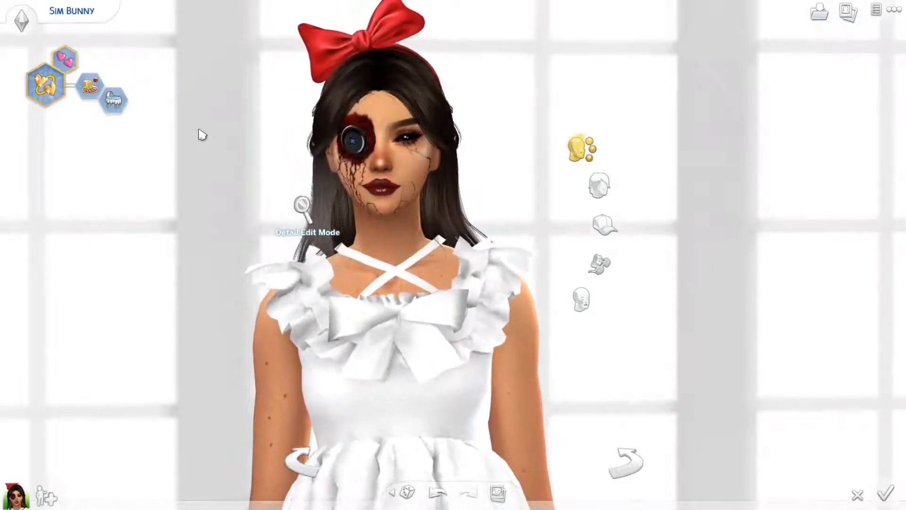
pyautogui.scroll(-3, 202, 134)
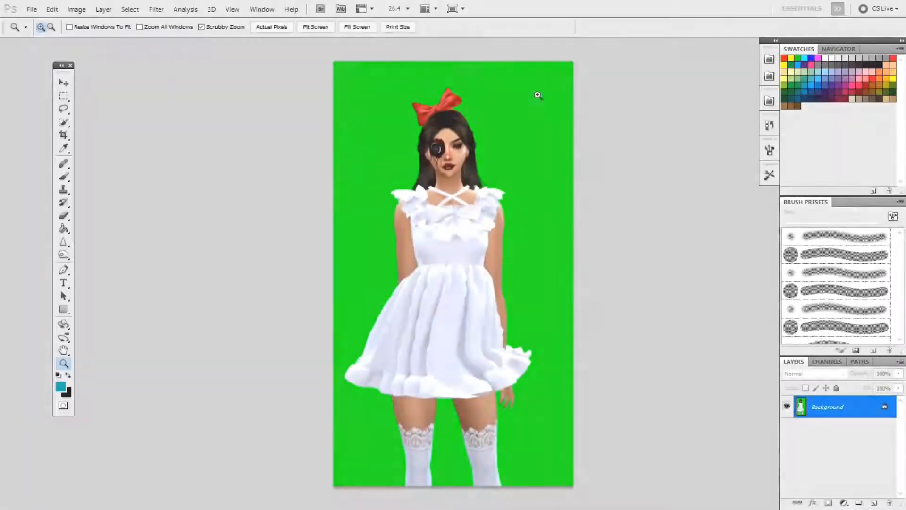
# - Select the green backdrop with the Magic Wand and replace the locked Background layer with an editable duplicate
pyautogui.press('w')
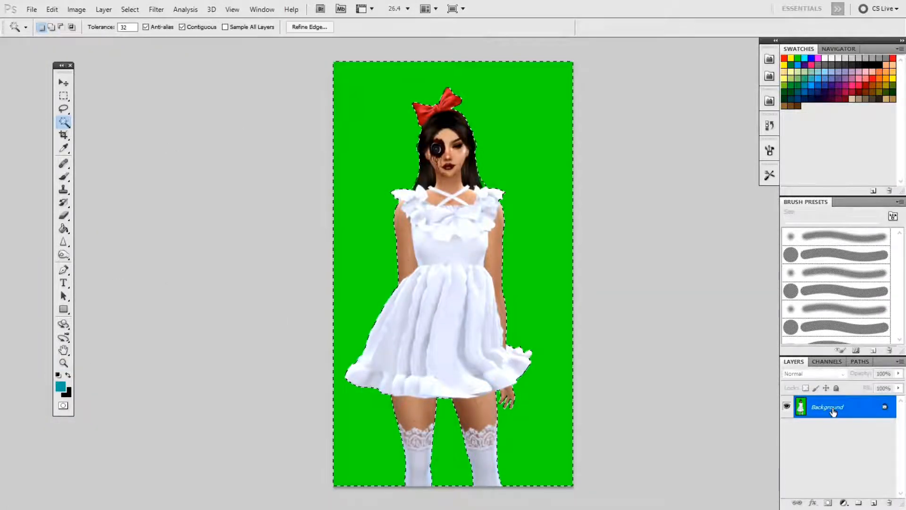
pyautogui.rightClick(833, 408)
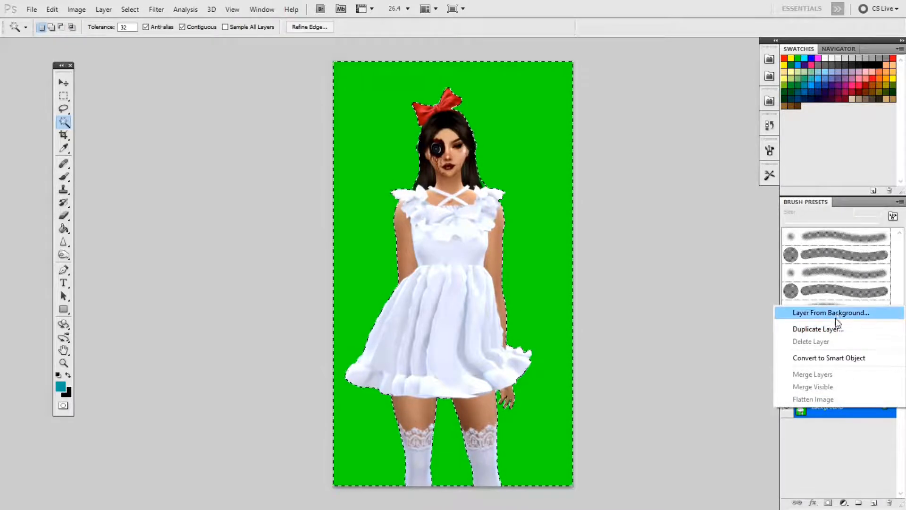
pyautogui.click(826, 329)
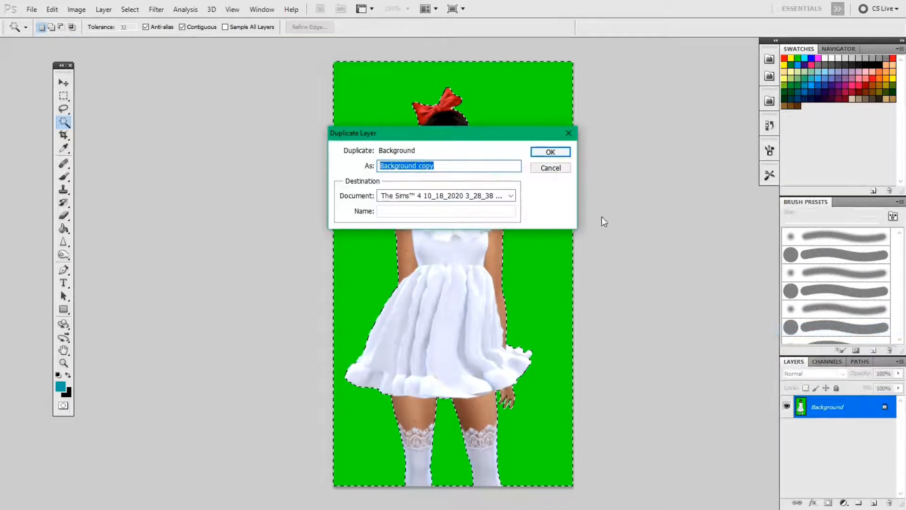
pyautogui.click(550, 152)
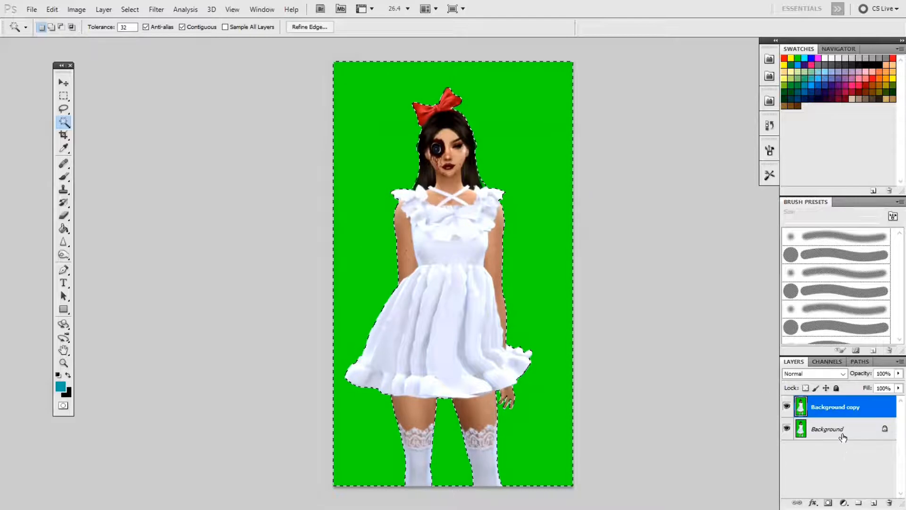
pyautogui.moveTo(842, 436); pyautogui.dragTo(890, 504)
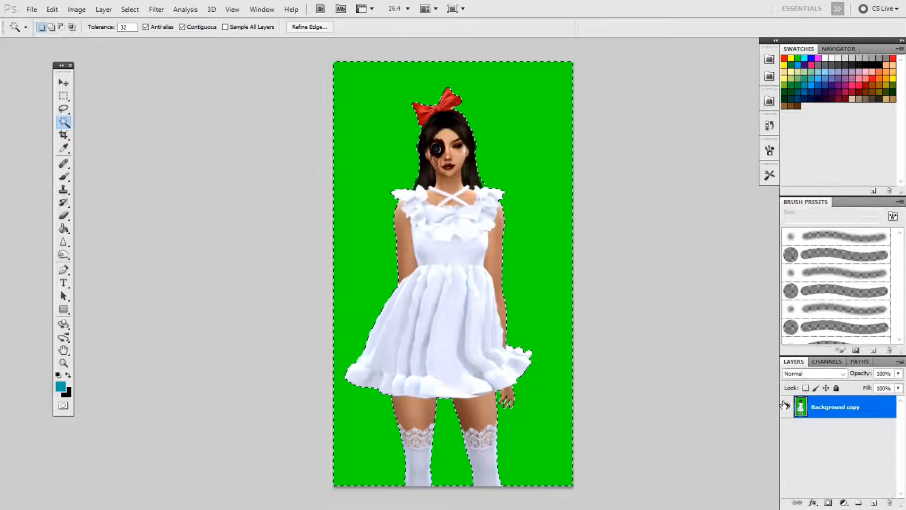
# - Delete the selected green backdrop around the figure and clear the selection
pyautogui.press('Delete')
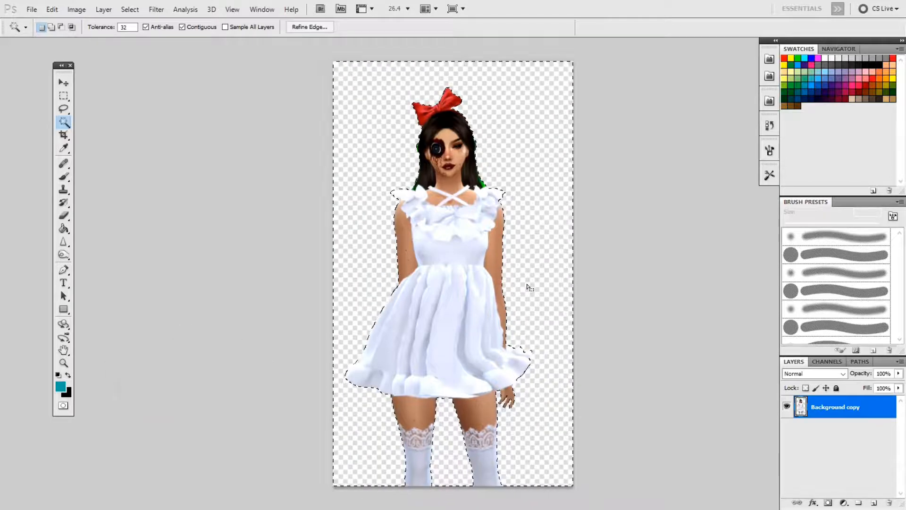
pyautogui.rightClick(529, 287)
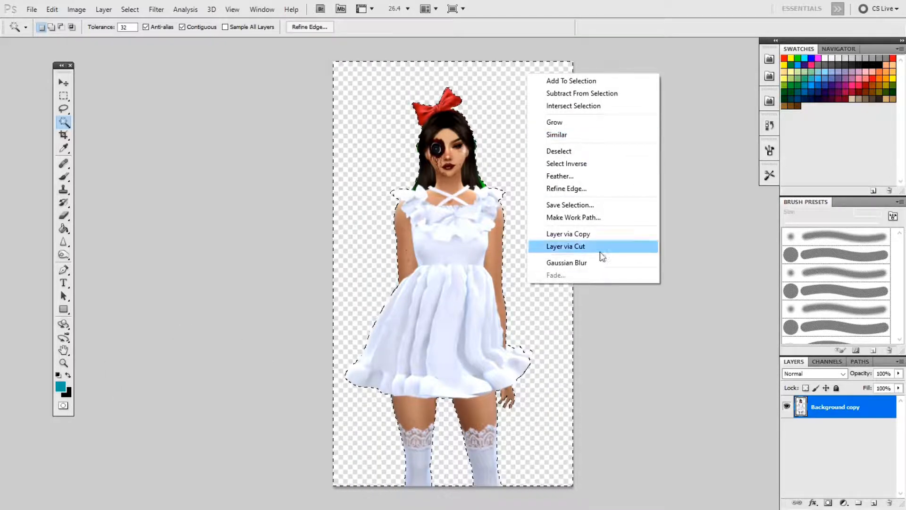
pyautogui.click(597, 155)
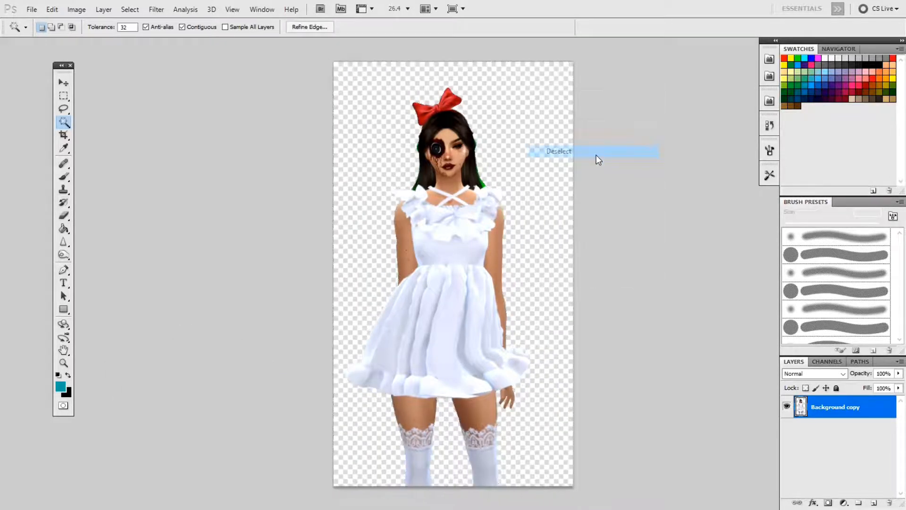
# - Remove the thick green fringe beside the ears and along the outer hair edges using the Magic Wand
pyautogui.press('z')
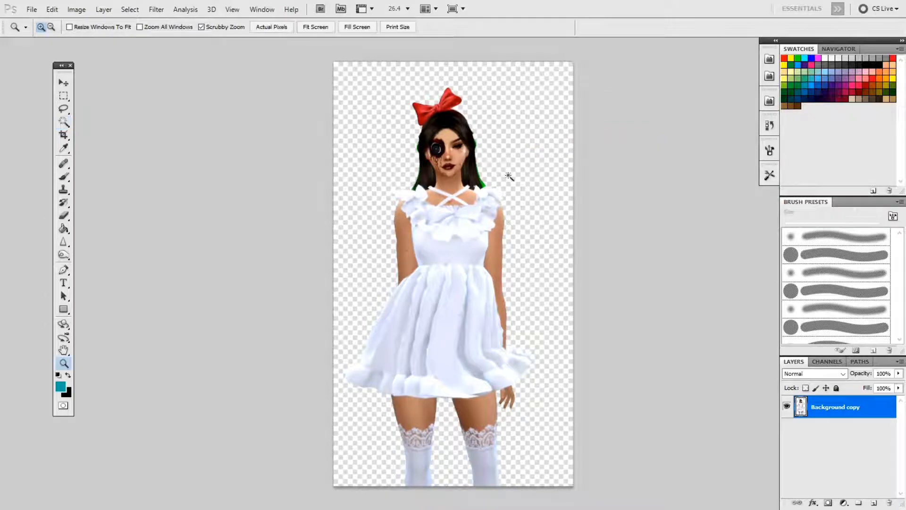
pyautogui.moveTo(475, 204); pyautogui.dragTo(556, 236)
pyautogui.scroll(8, 558, 166)
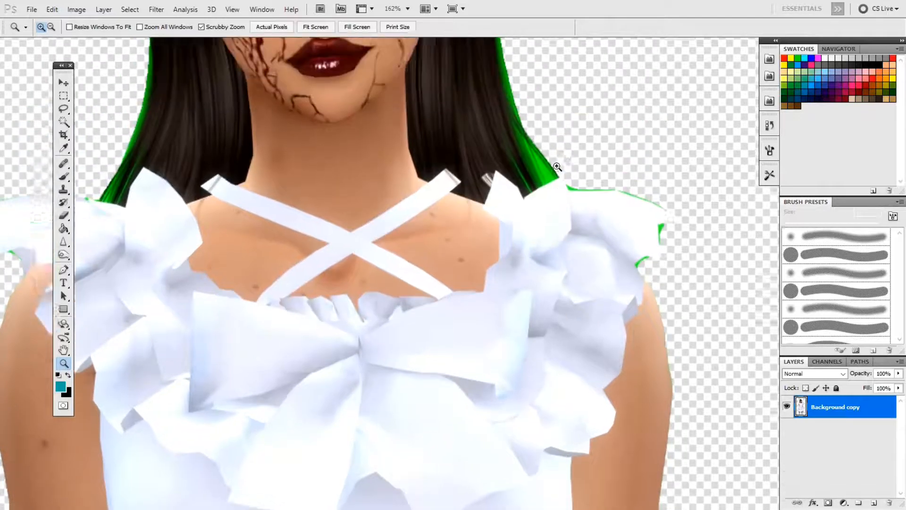
pyautogui.scroll(5, 557, 166)
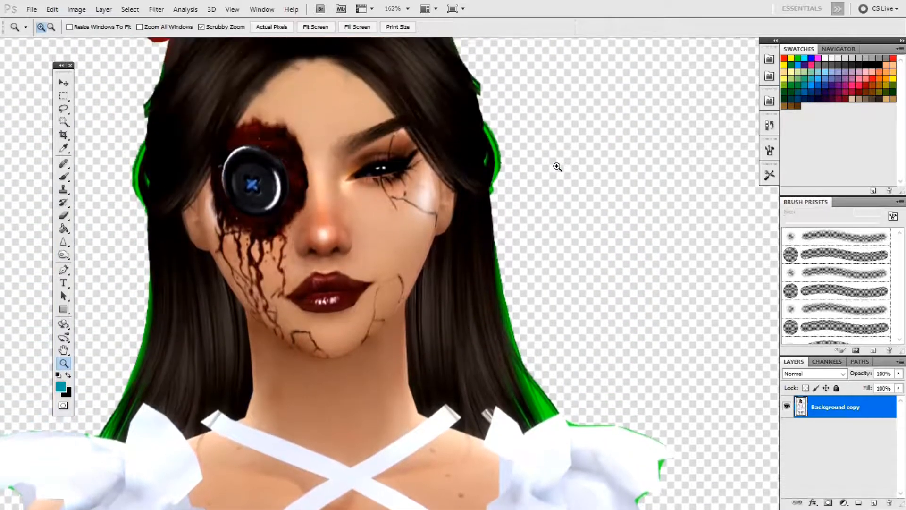
pyautogui.hscroll(-3, 558, 167)
pyautogui.hscroll(-2, 556, 166)
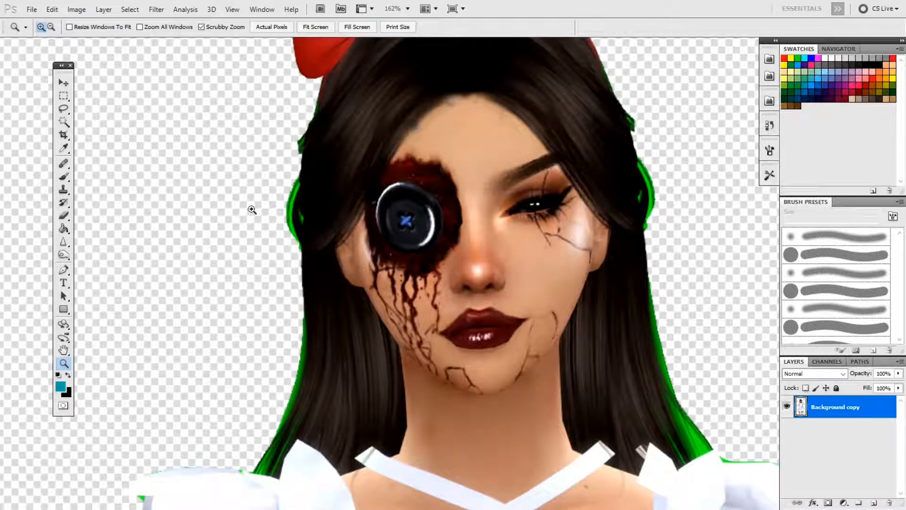
pyautogui.press('w')
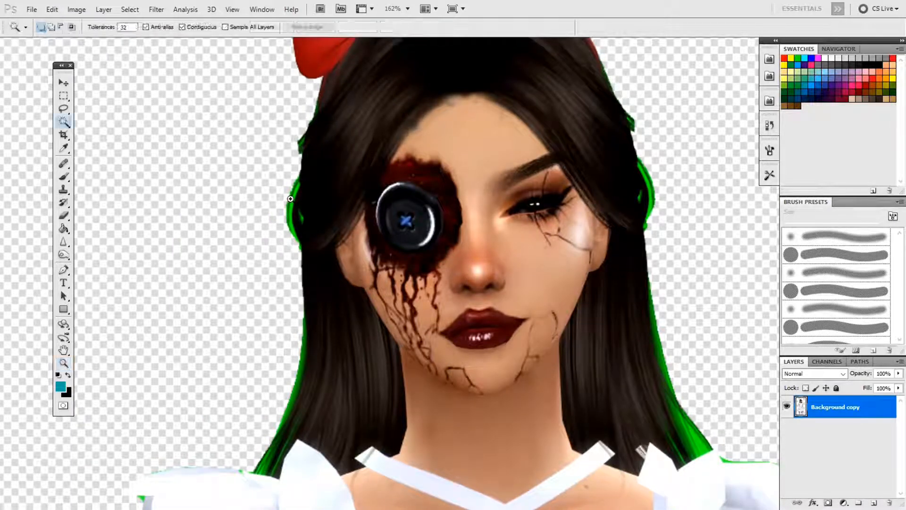
pyautogui.click(294, 195)
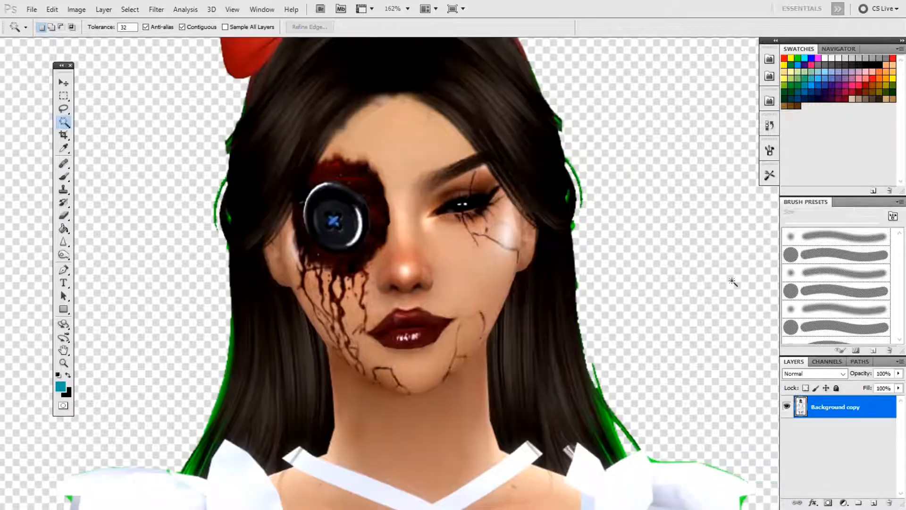
# - Select and delete the green fringe along the dress ruffle on the image's right shoulder with the Magic Wand
pyautogui.hscroll(4, 733, 282)
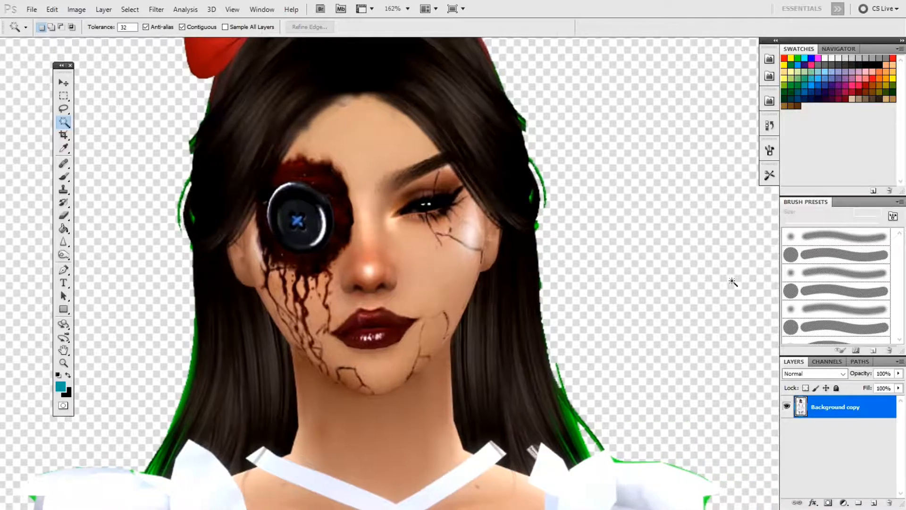
pyautogui.hscroll(2, 730, 280)
pyautogui.scroll(-6, 730, 280)
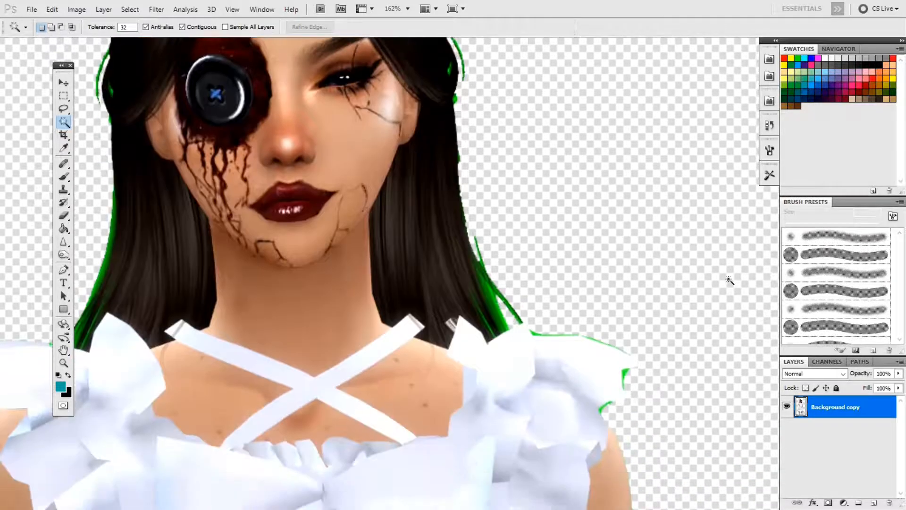
pyautogui.hscroll(2, 730, 281)
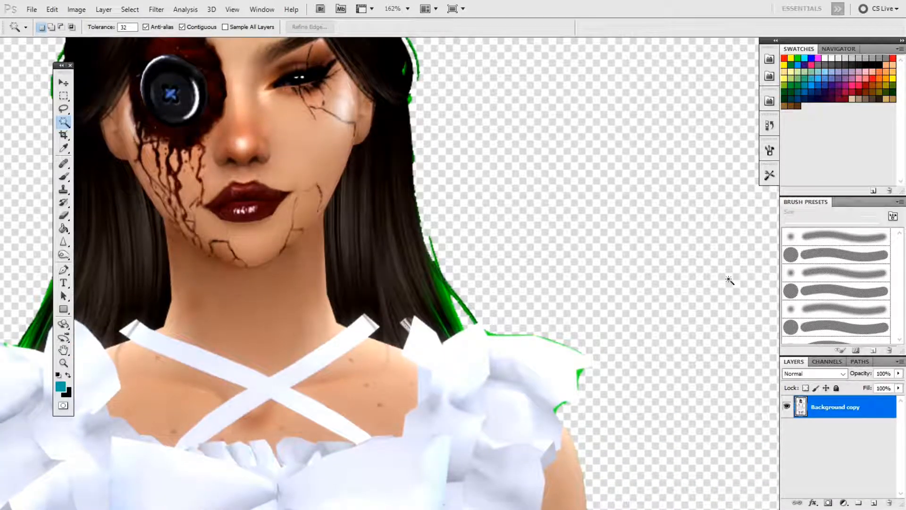
pyautogui.click(578, 377)
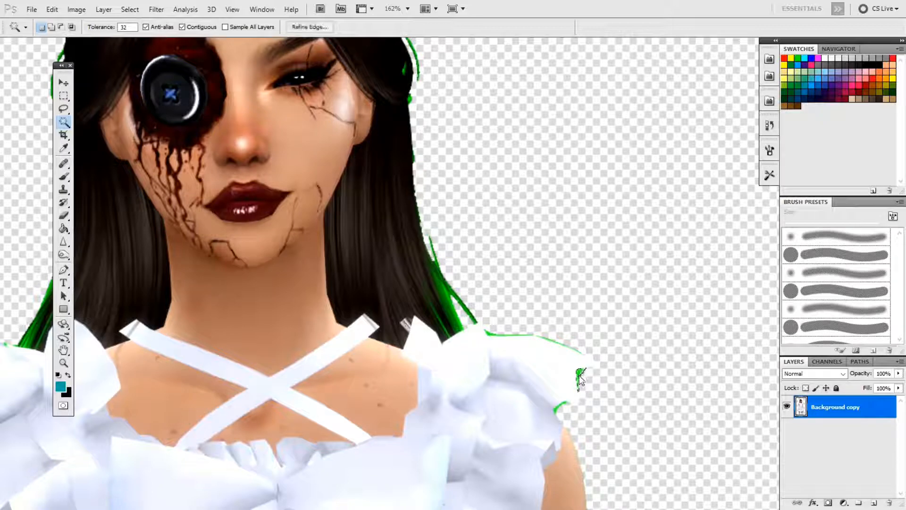
pyautogui.keyDown('shift'); pyautogui.click(564, 405); pyautogui.keyUp('shift')
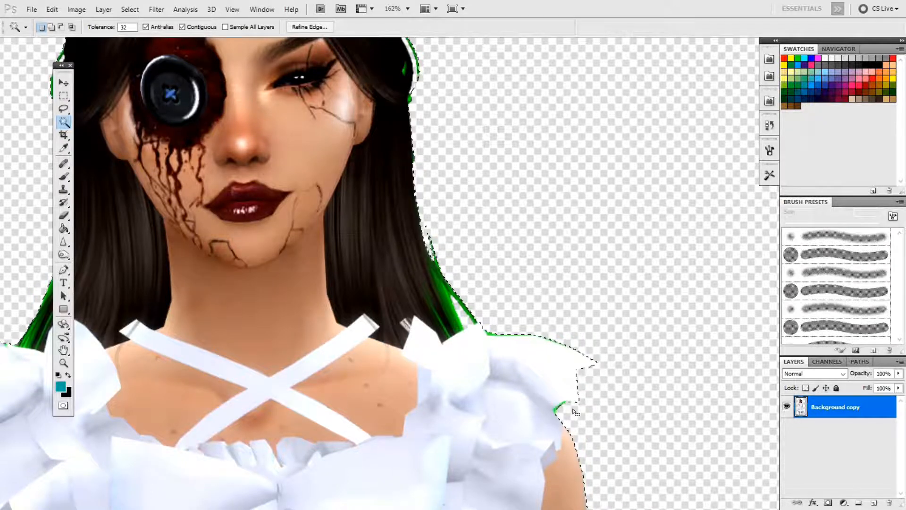
pyautogui.rightClick(573, 408)
pyautogui.click(605, 288)
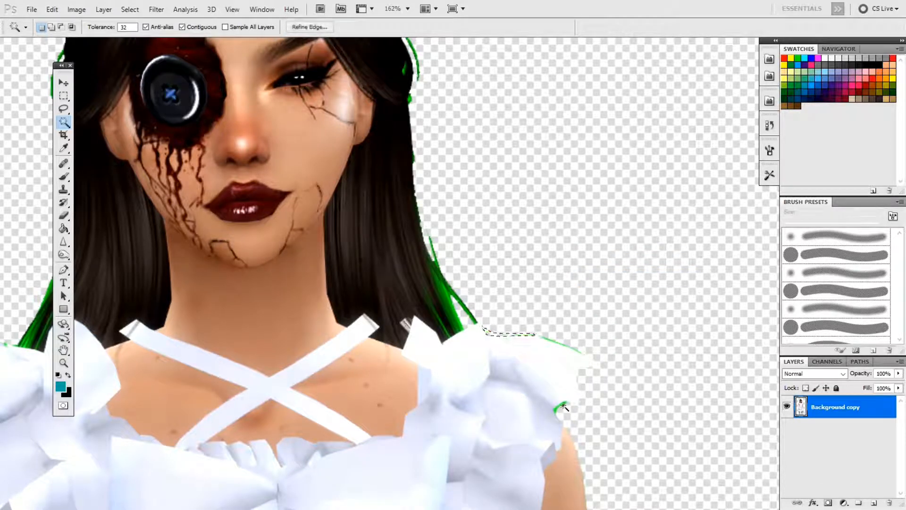
pyautogui.press('Delete')
pyautogui.click(574, 350)
pyautogui.press('Delete')
# - Delete the green patch between the hair ends above the right shoulder ruffle and clear the selection
pyautogui.click(443, 288)
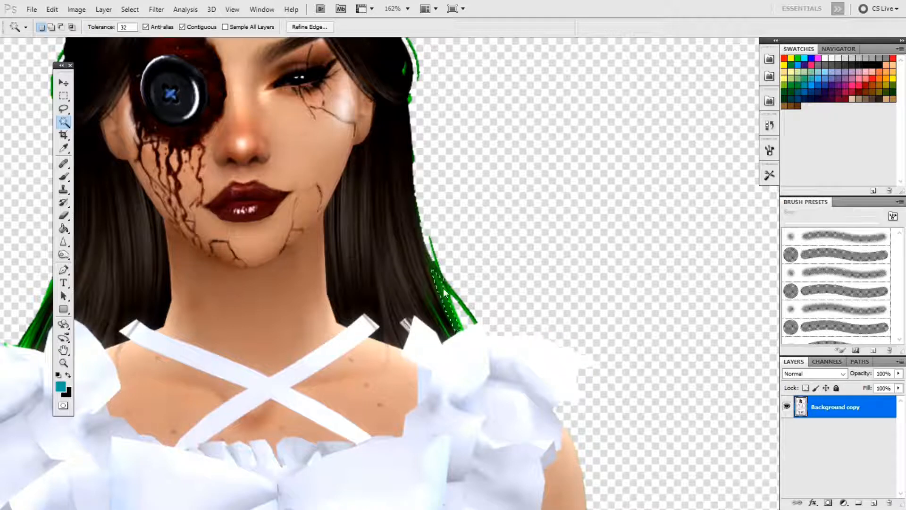
pyautogui.press('e')
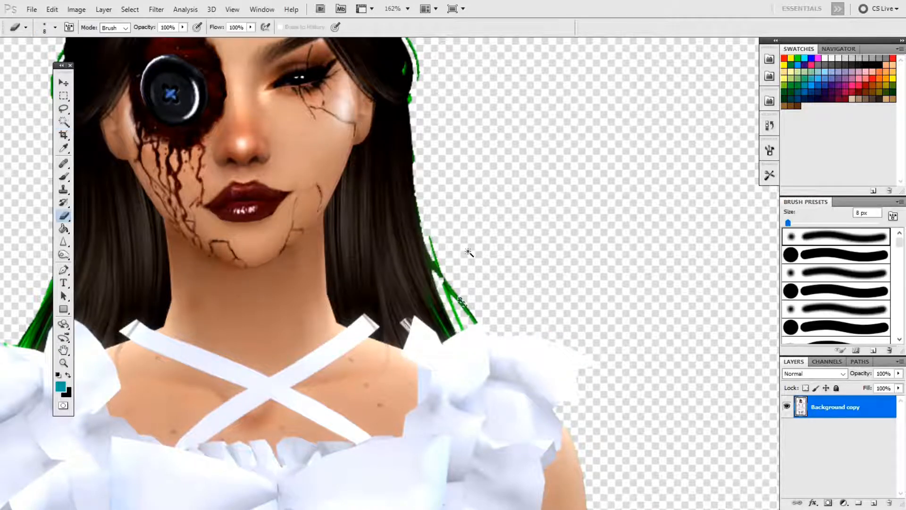
pyautogui.press('w')
pyautogui.rightClick(469, 253)
pyautogui.click(506, 330)
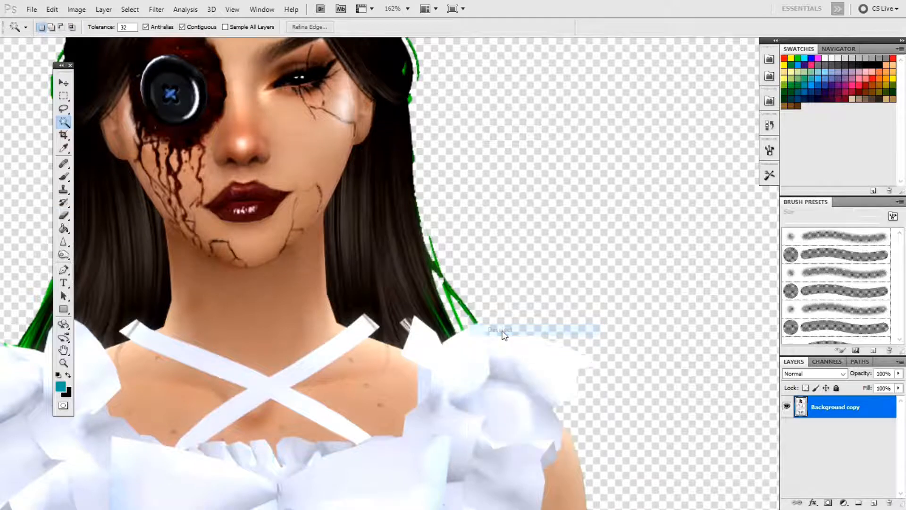
# - Erase the green strands along the lower right edge of the hair with a 25 px Eraser
pyautogui.press('e')
pyautogui.press(']')
pyautogui.press(']')
pyautogui.press(']')
pyautogui.press(']')
pyautogui.press(']')
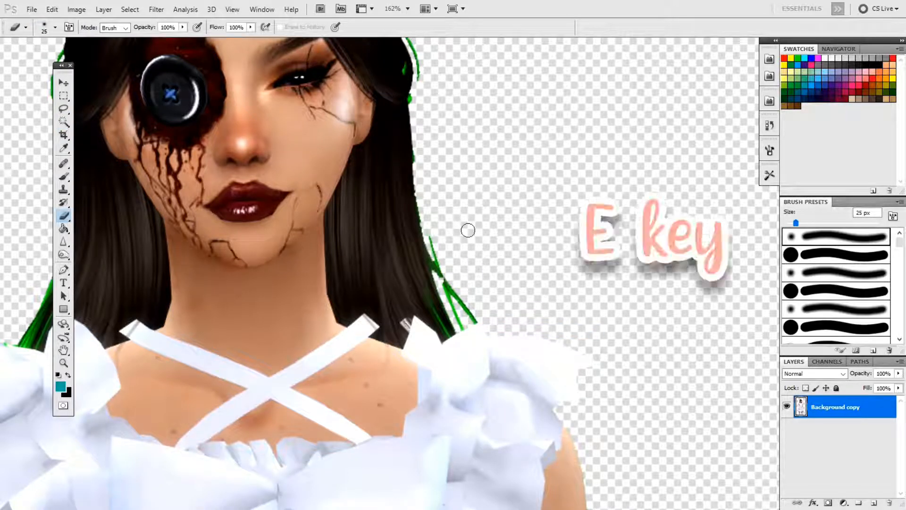
pyautogui.moveTo(437, 239)
pyautogui.mouseDown()
pyautogui.moveTo(470, 297)
pyautogui.moveTo(432, 241)
pyautogui.mouseUp()
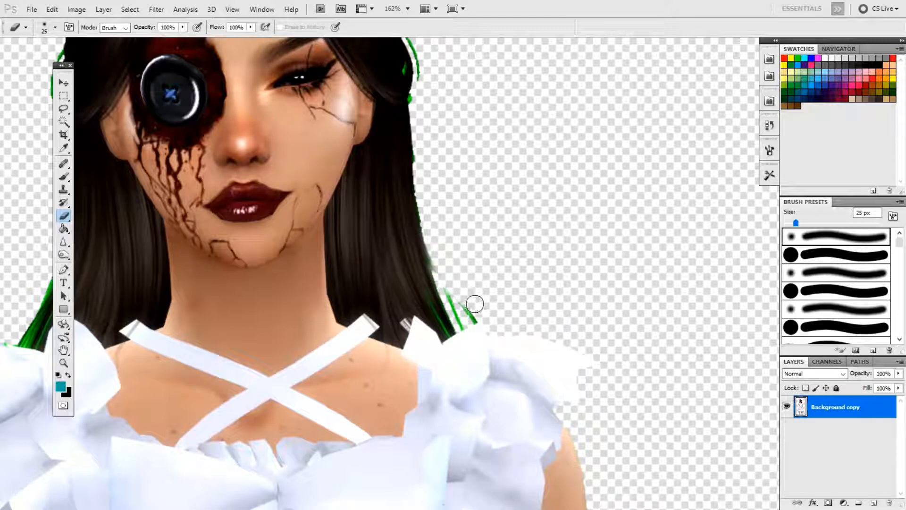
# - Erase the remaining stray green strands just above the right shoulder ruffle with a 10 px Eraser
pyautogui.press('[')
pyautogui.press('[')
pyautogui.moveTo(464, 311); pyautogui.dragTo(449, 295)
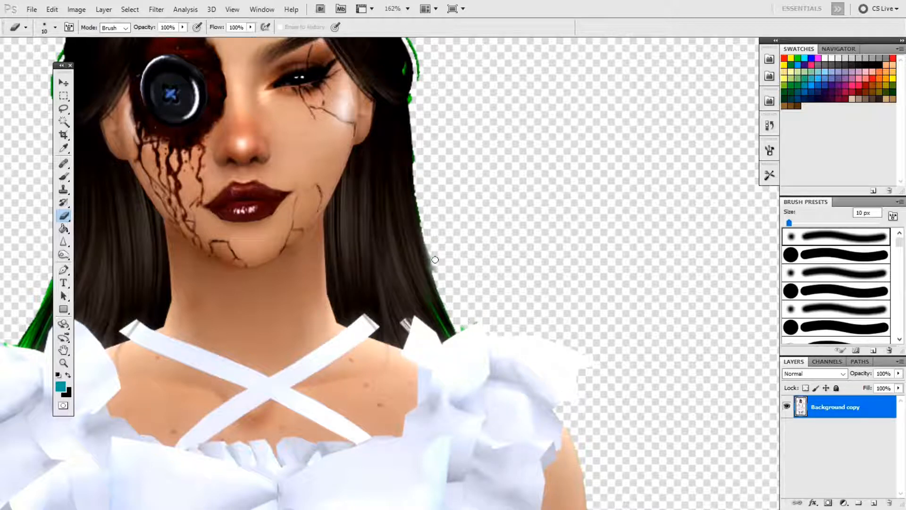
pyautogui.moveTo(436, 260); pyautogui.dragTo(437, 270)
# - Erase the green fringe outside the ear and upper hair on the image's right side with the 10 px Eraser
pyautogui.scroll(3, 426, 114)
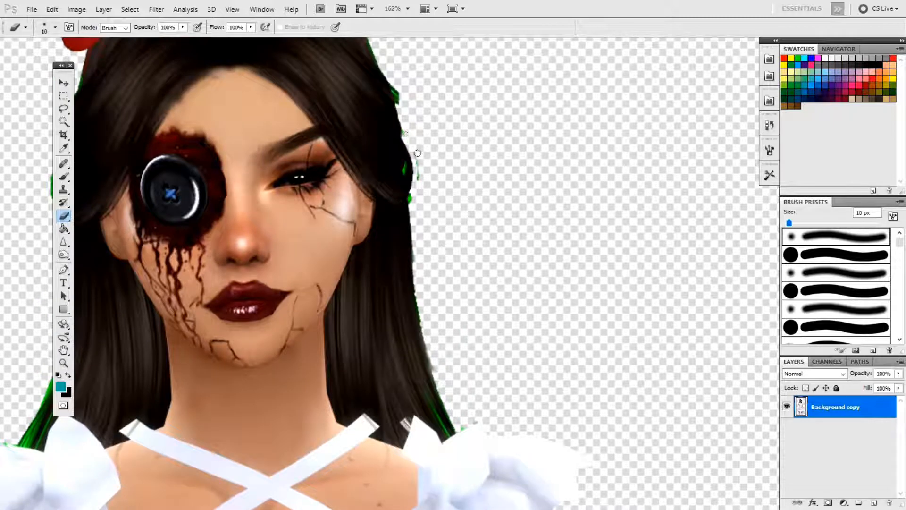
pyautogui.moveTo(417, 153); pyautogui.dragTo(415, 192)
pyautogui.scroll(2, 417, 210)
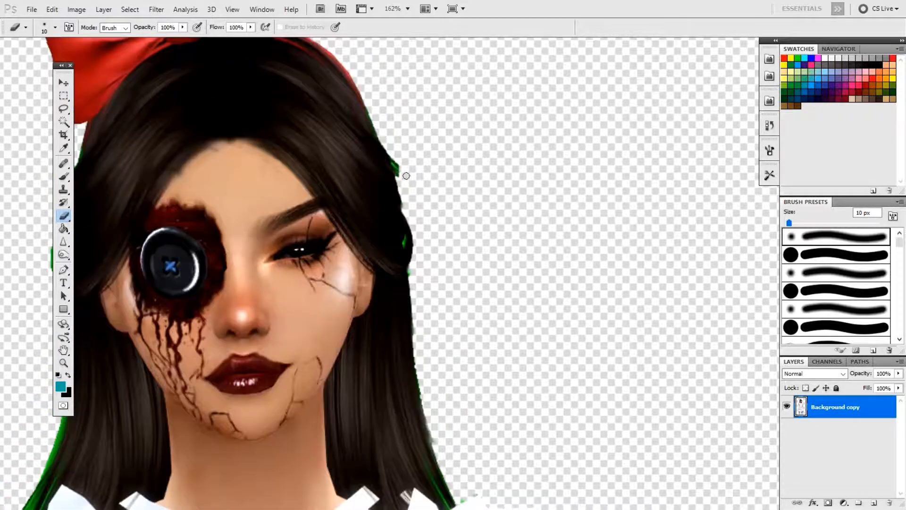
pyautogui.moveTo(398, 160)
pyautogui.mouseDown()
pyautogui.moveTo(411, 196)
pyautogui.moveTo(398, 157)
pyautogui.mouseUp()
pyautogui.scroll(-5, 429, 186)
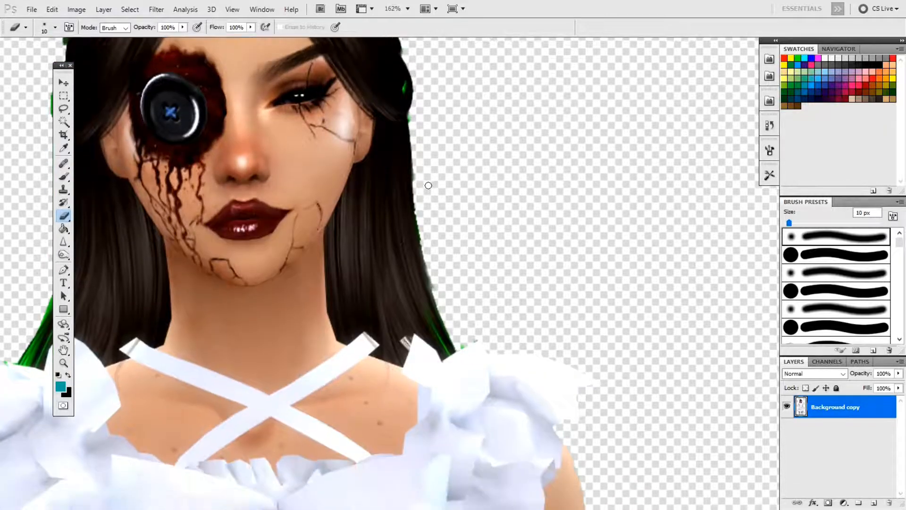
# - Clone dark hair over the green fringe at the lower hair ends on the image's left side with a 25 px Clone Stamp
pyautogui.press('s')
pyautogui.press('alt')
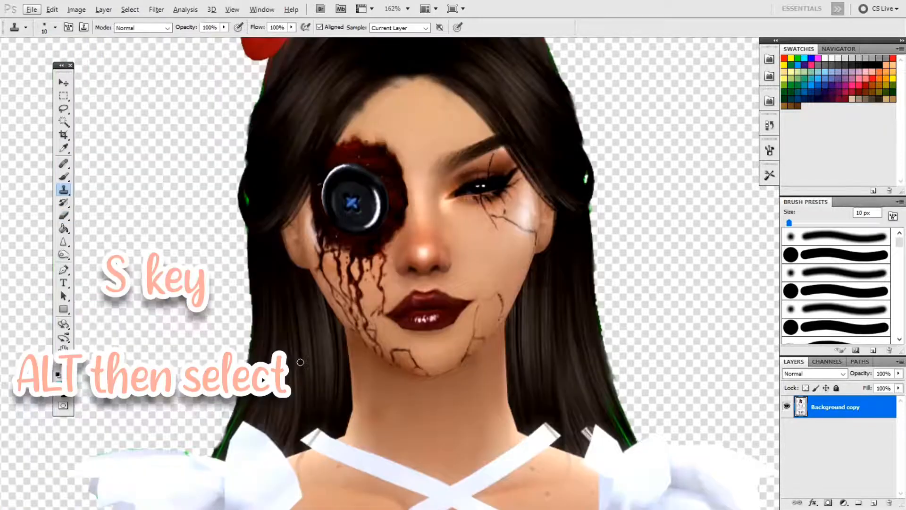
pyautogui.press(']')
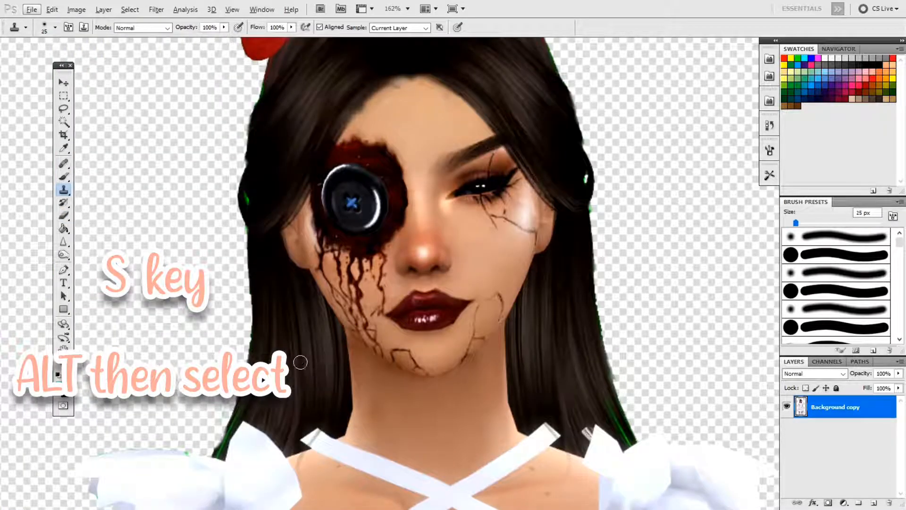
pyautogui.press('alt')
pyautogui.keyDown('alt'); pyautogui.click(271, 339); pyautogui.keyUp('alt')
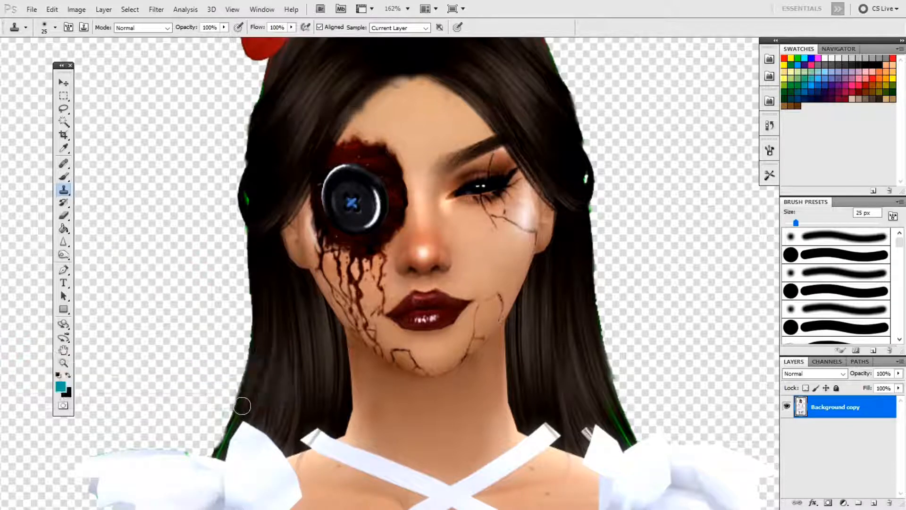
pyautogui.moveTo(241, 404); pyautogui.dragTo(218, 455)
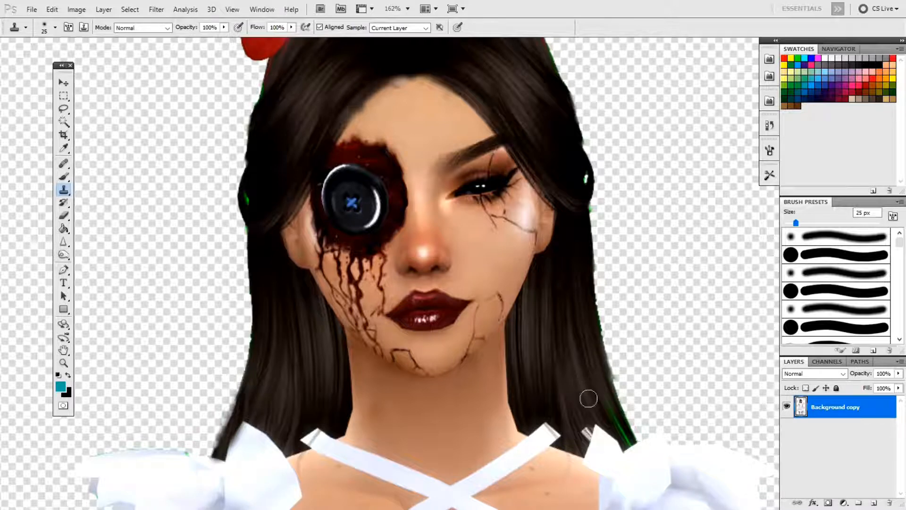
# - Clone nearby dark hair over the green strands at the lower hair ends on the image's right side
pyautogui.press('alt')
pyautogui.keyDown('alt'); pyautogui.click(573, 364); pyautogui.keyUp('alt')
pyautogui.moveTo(594, 392); pyautogui.dragTo(629, 437)
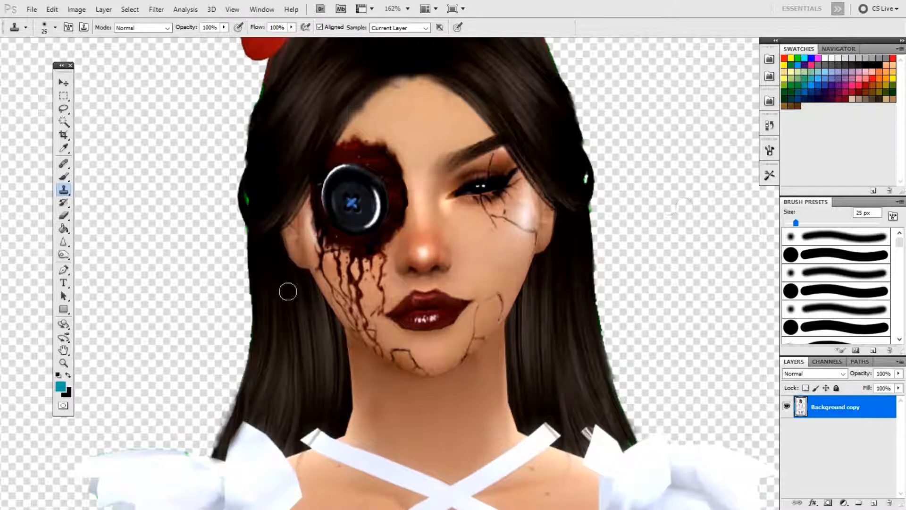
# - Clone dark hair over the green spots in the hair bulges beside both ears
pyautogui.press('alt')
pyautogui.keyDown('alt'); pyautogui.click(267, 194); pyautogui.keyUp('alt')
pyautogui.moveTo(247, 191); pyautogui.dragTo(248, 212)
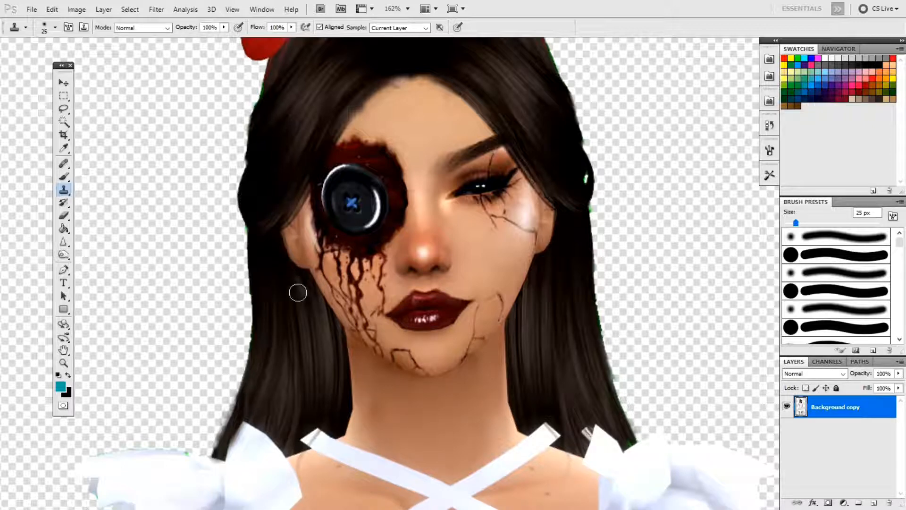
pyautogui.press('alt')
pyautogui.keyDown('alt'); pyautogui.click(565, 168); pyautogui.keyUp('alt')
pyautogui.moveTo(583, 177); pyautogui.dragTo(591, 211)
pyautogui.press('e')
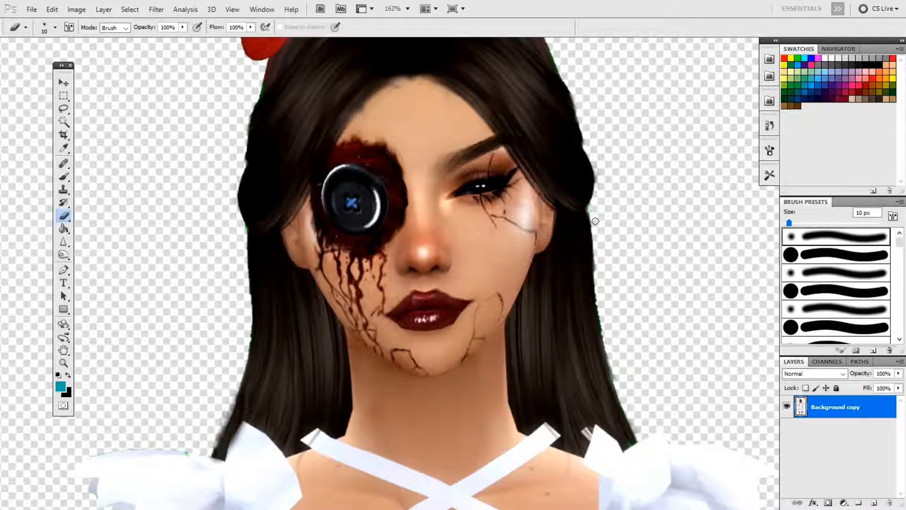
# - Set up the Burn tool with the Shadows range and an exposure of 38%
pyautogui.press('z')
pyautogui.moveTo(664, 450); pyautogui.dragTo(689, 449)
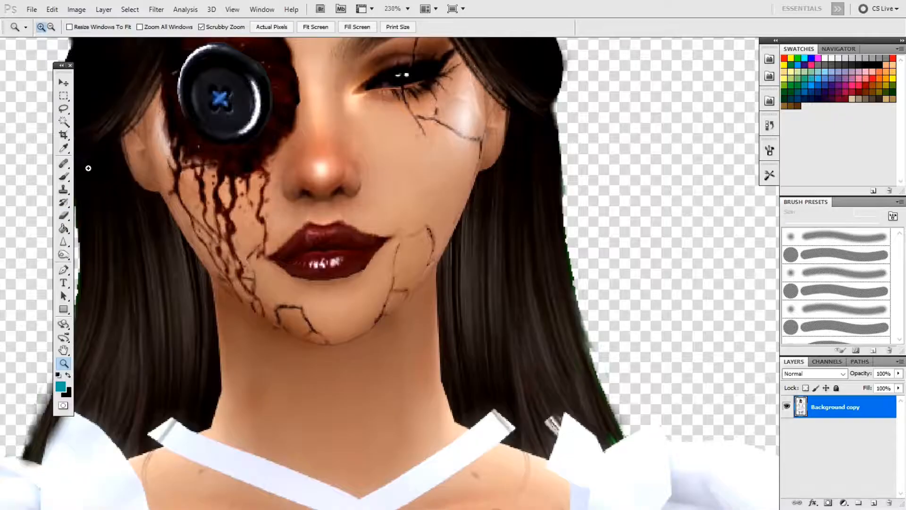
pyautogui.press('o')
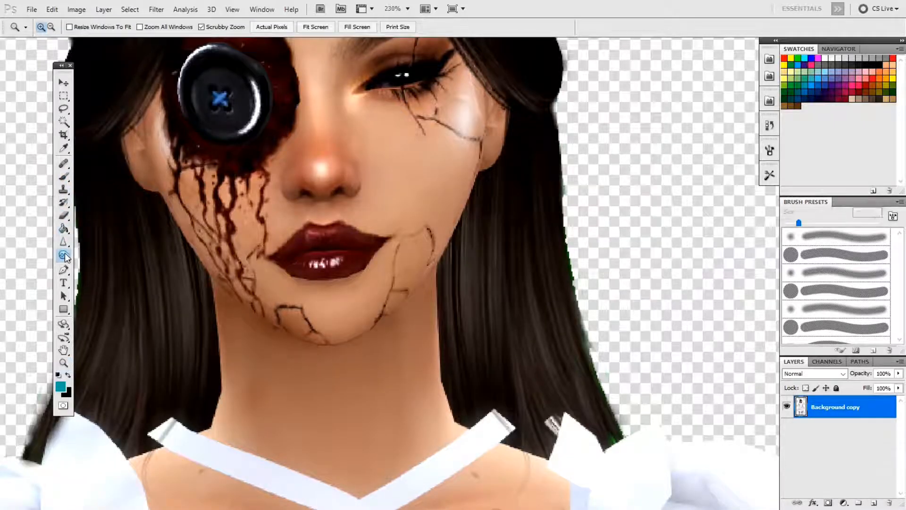
pyautogui.click(65, 258)
pyautogui.click(94, 253)
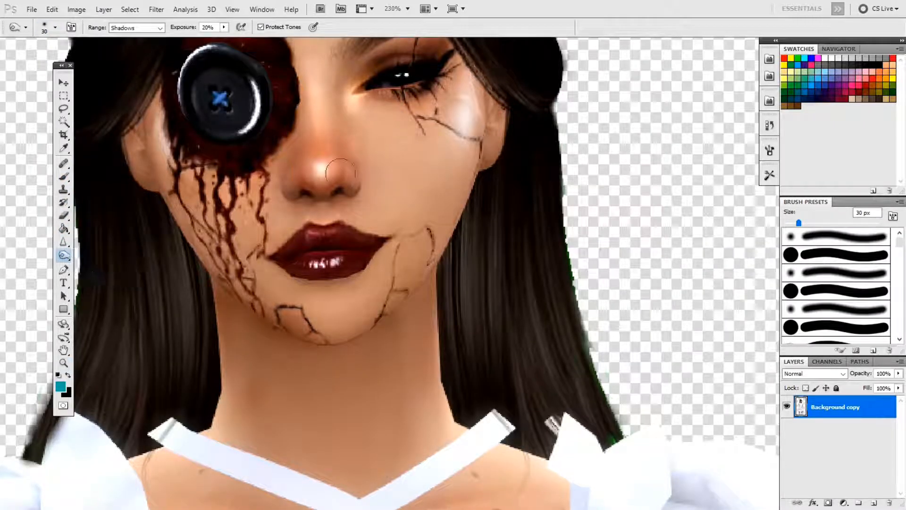
pyautogui.click(224, 30)
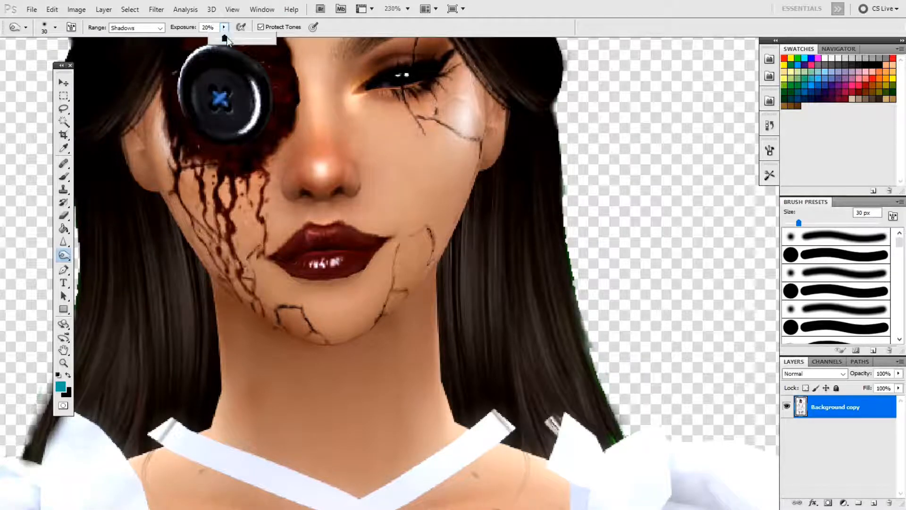
pyautogui.moveTo(224, 39); pyautogui.dragTo(235, 39)
pyautogui.click(225, 28)
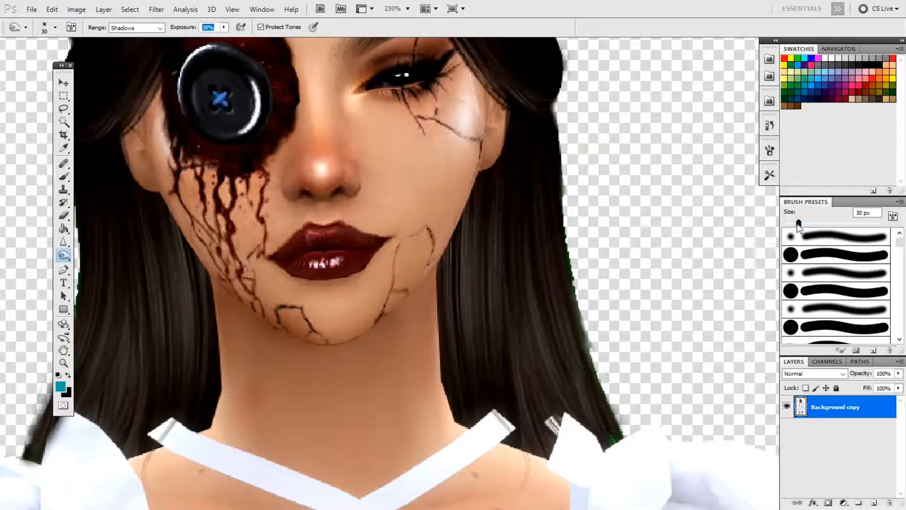
# - Burn the crack lines beside the mouth and on the chin, reducing the brush to 7 px
pyautogui.moveTo(799, 222); pyautogui.dragTo(795, 223)
pyautogui.press('[')
pyautogui.press('[')
pyautogui.moveTo(387, 272); pyautogui.dragTo(392, 276)
pyautogui.press('[')
pyautogui.press('[')
pyautogui.press('[')
pyautogui.moveTo(298, 311)
pyautogui.mouseDown()
pyautogui.moveTo(309, 319)
pyautogui.moveTo(305, 337)
pyautogui.mouseUp()
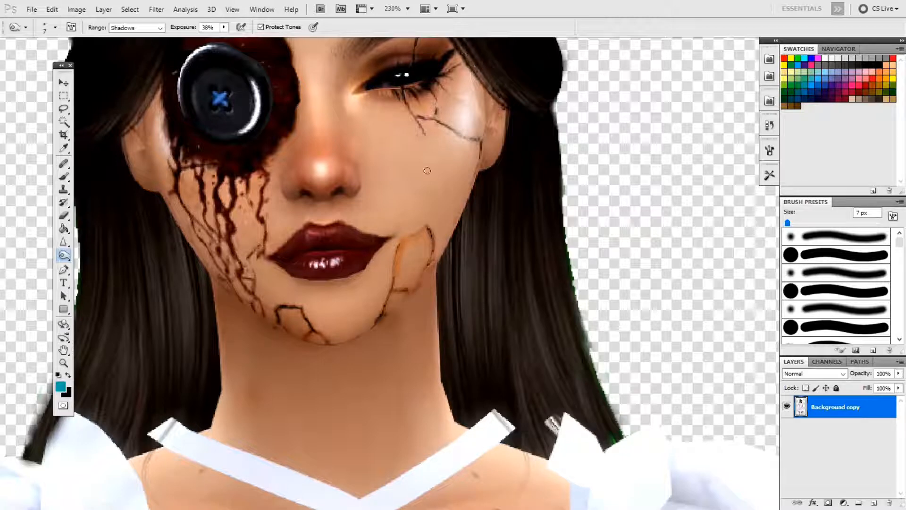
# - Burn the bloody cheek and face edge below the button eye with a 25 px brush at 25% exposure
pyautogui.press(']')
pyautogui.press(']')
pyautogui.press(']')
pyautogui.press(']')
pyautogui.press(']')
pyautogui.click(223, 28)
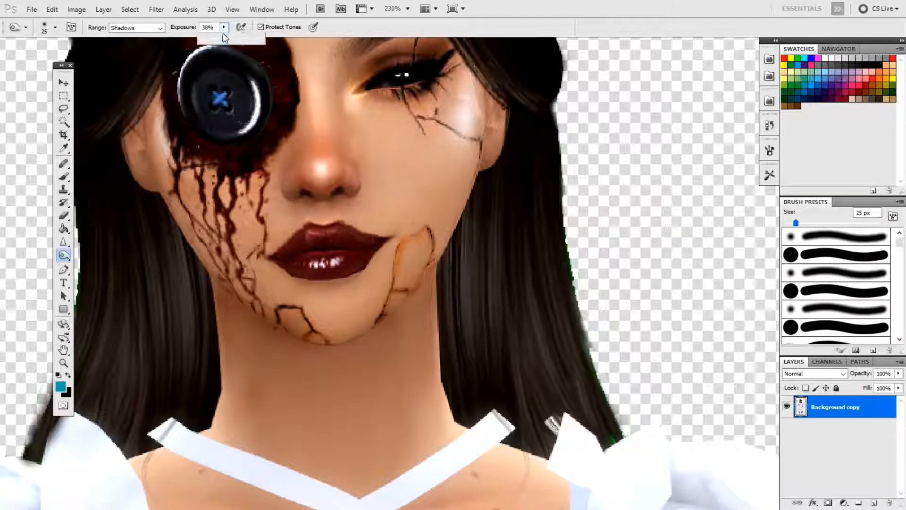
pyautogui.click(224, 27)
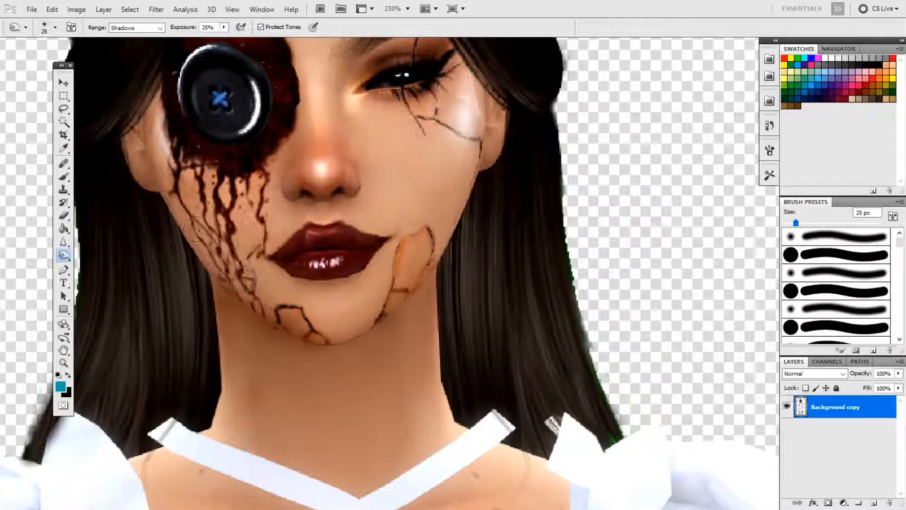
pyautogui.moveTo(174, 192)
pyautogui.mouseDown()
pyautogui.moveTo(206, 271)
pyautogui.moveTo(250, 310)
pyautogui.mouseUp()
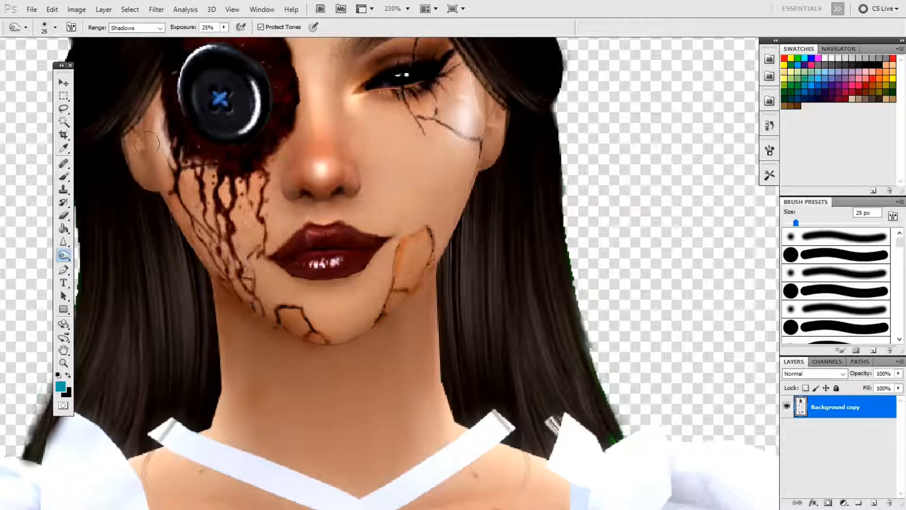
pyautogui.moveTo(144, 111)
pyautogui.mouseDown()
pyautogui.moveTo(154, 169)
pyautogui.moveTo(178, 230)
pyautogui.mouseUp()
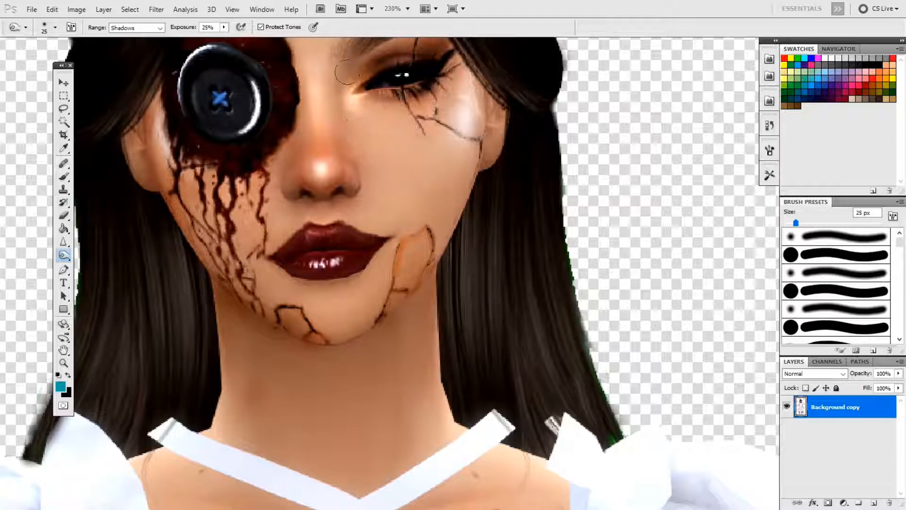
# - Burn the shadows on both sides of the nose and the edges of the bloody area around the button eye
pyautogui.moveTo(342, 88)
pyautogui.mouseDown()
pyautogui.moveTo(339, 167)
pyautogui.moveTo(348, 190)
pyautogui.mouseUp()
pyautogui.moveTo(303, 115); pyautogui.dragTo(309, 177)
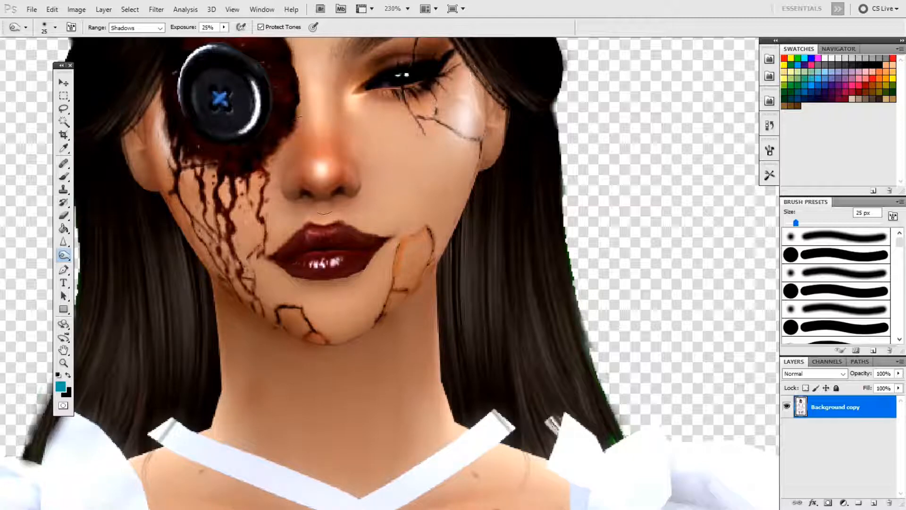
pyautogui.scroll(3, 334, 198)
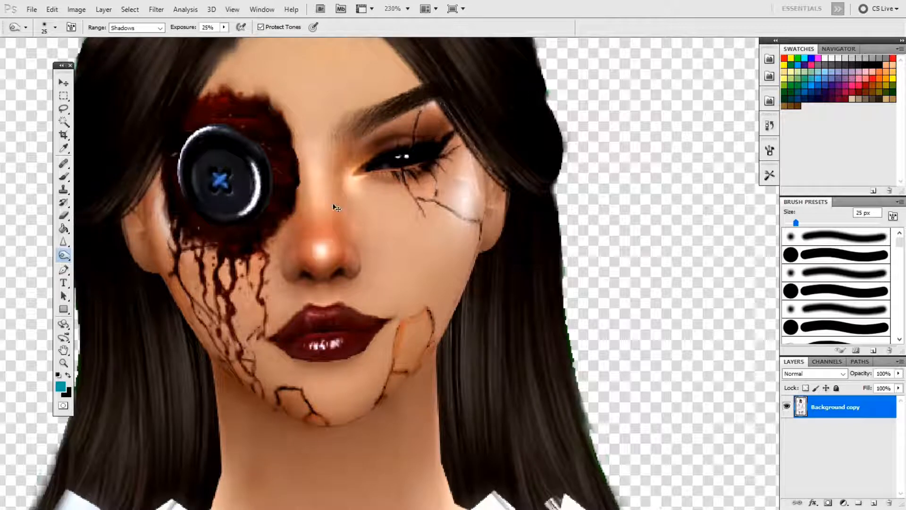
pyautogui.moveTo(262, 99)
pyautogui.mouseDown()
pyautogui.moveTo(286, 149)
pyautogui.moveTo(260, 94)
pyautogui.moveTo(220, 83)
pyautogui.moveTo(187, 96)
pyautogui.mouseUp()
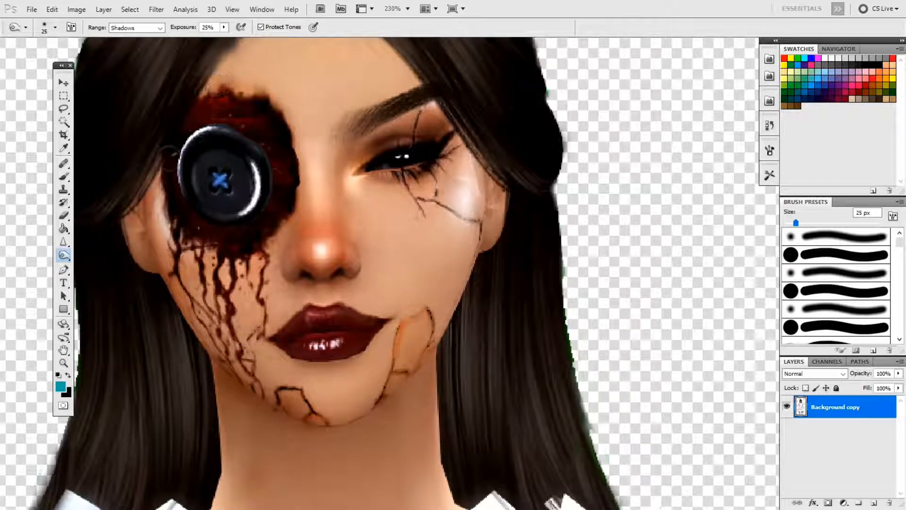
pyautogui.moveTo(169, 152)
pyautogui.mouseDown()
pyautogui.moveTo(165, 173)
pyautogui.moveTo(188, 240)
pyautogui.mouseUp()
pyautogui.moveTo(264, 240)
pyautogui.mouseDown()
pyautogui.moveTo(287, 209)
pyautogui.moveTo(271, 243)
pyautogui.moveTo(230, 261)
pyautogui.mouseUp()
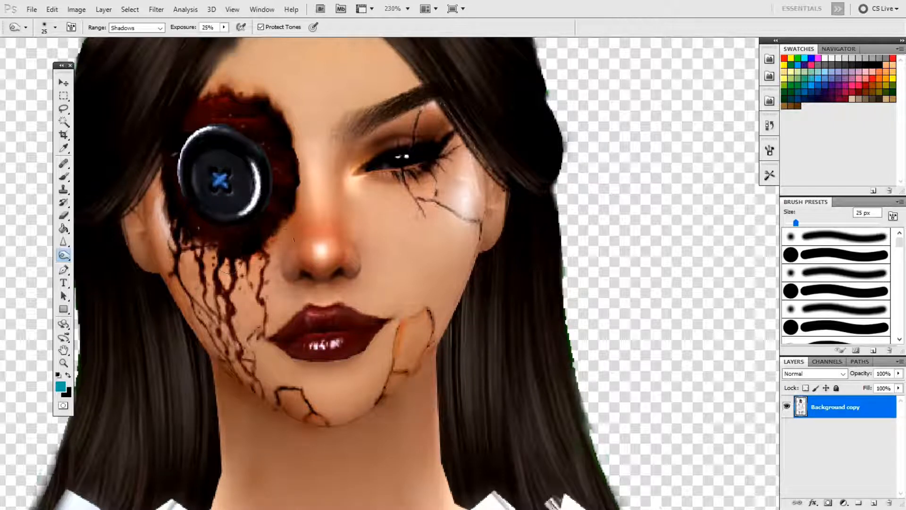
# - Burn the shadow between the nose bridge and the inner end of the eyebrow with a 40 px brush
pyautogui.scroll(-3, 282, 241)
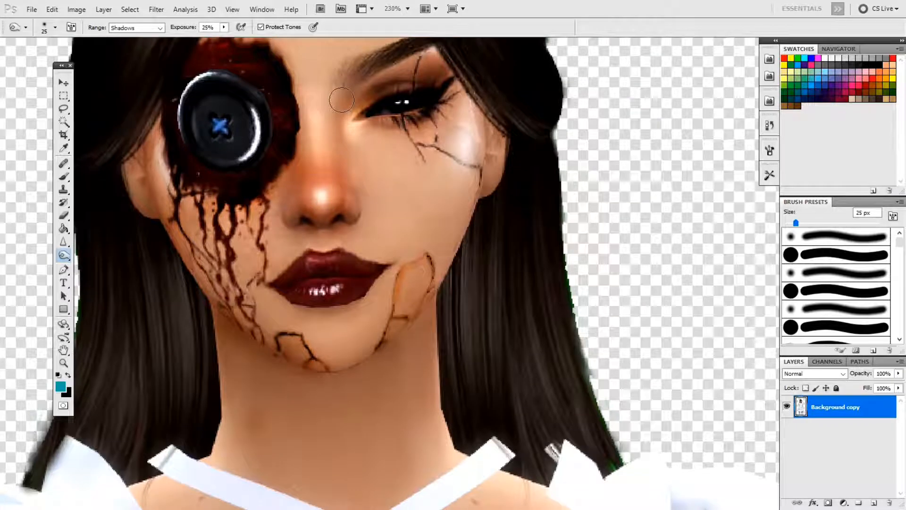
pyautogui.press(']')
pyautogui.press(']')
pyautogui.press(']')
pyautogui.moveTo(341, 100)
pyautogui.mouseDown()
pyautogui.moveTo(353, 137)
pyautogui.moveTo(336, 95)
pyautogui.mouseUp()
# - Step forward once in the edit history
pyautogui.press('alt')
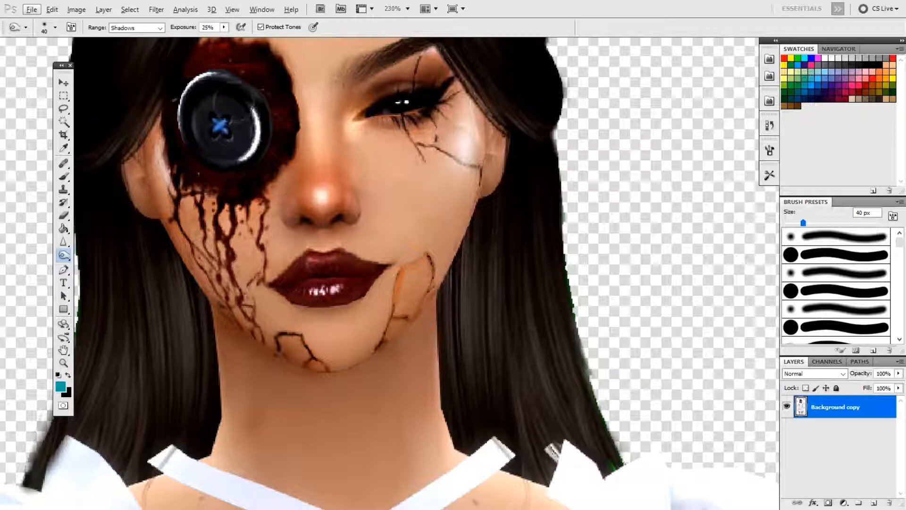
pyautogui.click(76, 9)
pyautogui.click(67, 12)
pyautogui.click(52, 10)
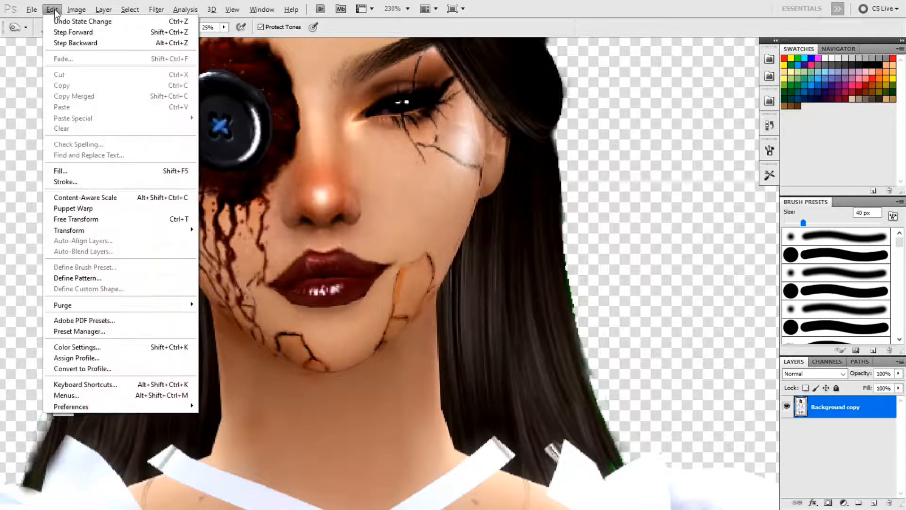
pyautogui.click(66, 32)
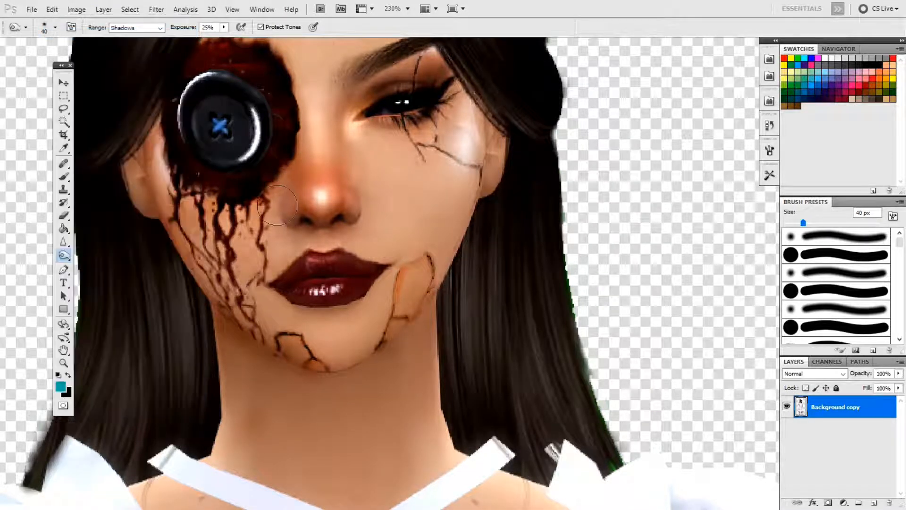
# - Burn the face edge from the ear on the button-eye side down along the jaw and the neck under the chin
pyautogui.moveTo(145, 151); pyautogui.dragTo(230, 328)
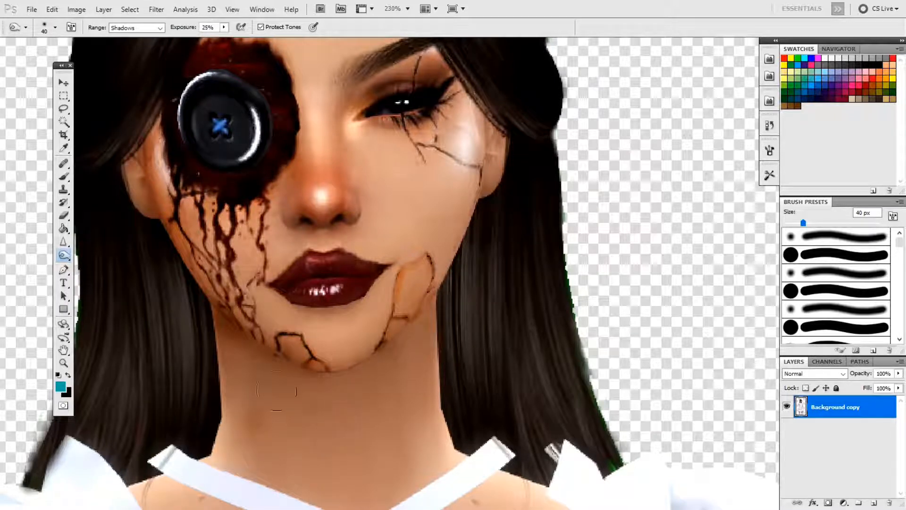
pyautogui.moveTo(234, 338); pyautogui.dragTo(343, 400)
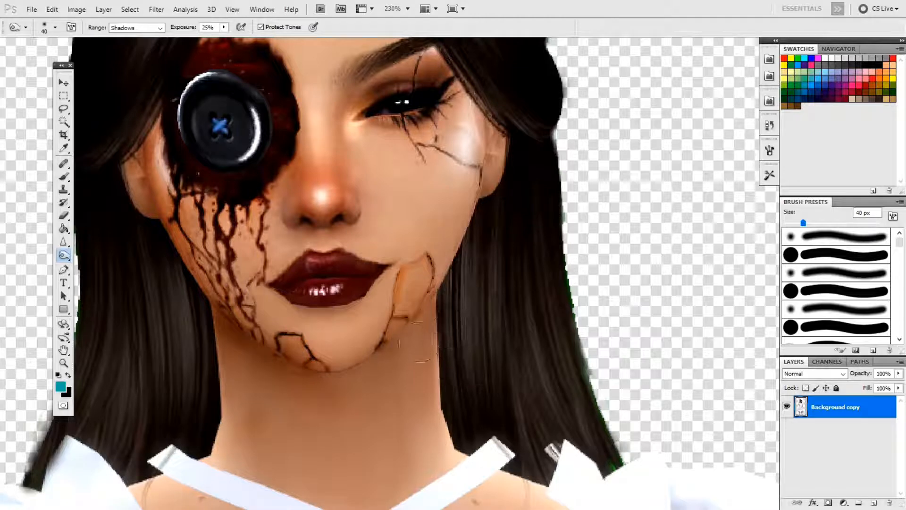
pyautogui.moveTo(442, 340)
pyautogui.mouseDown()
pyautogui.moveTo(344, 405)
pyautogui.moveTo(351, 381)
pyautogui.moveTo(371, 390)
pyautogui.moveTo(335, 383)
pyautogui.moveTo(454, 313)
pyautogui.moveTo(412, 342)
pyautogui.mouseUp()
pyautogui.hotkey('ctrl', 'z')
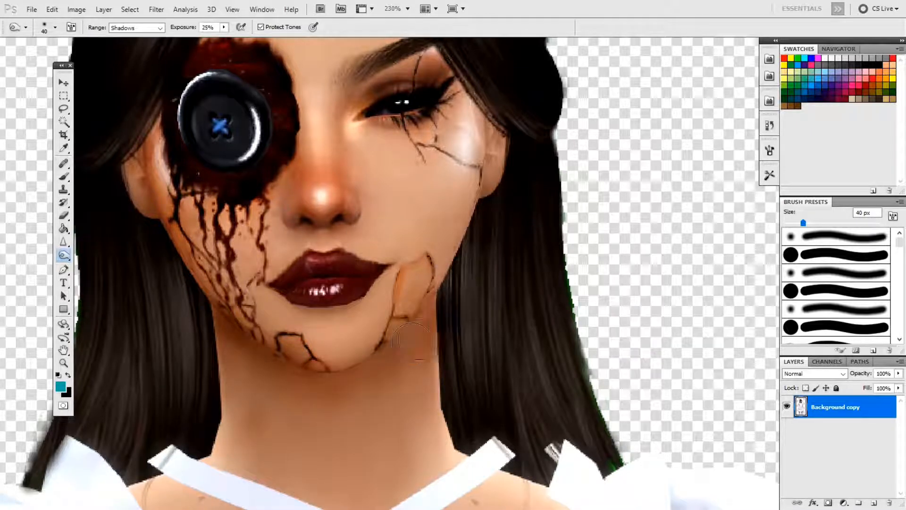
pyautogui.hotkey('ctrl', 'z')
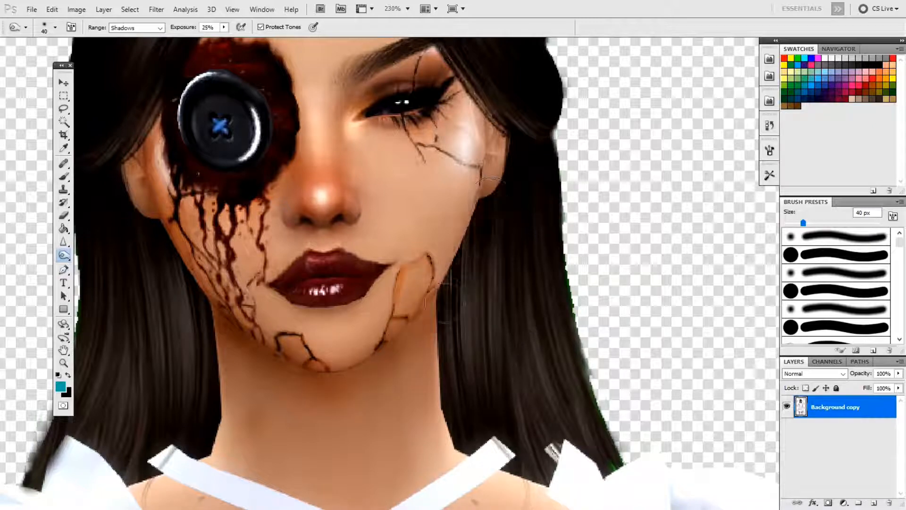
# - Burn the cheek edge beside the ear and the side of the neck on the image's right with the 40 px brush
pyautogui.moveTo(485, 156); pyautogui.dragTo(487, 216)
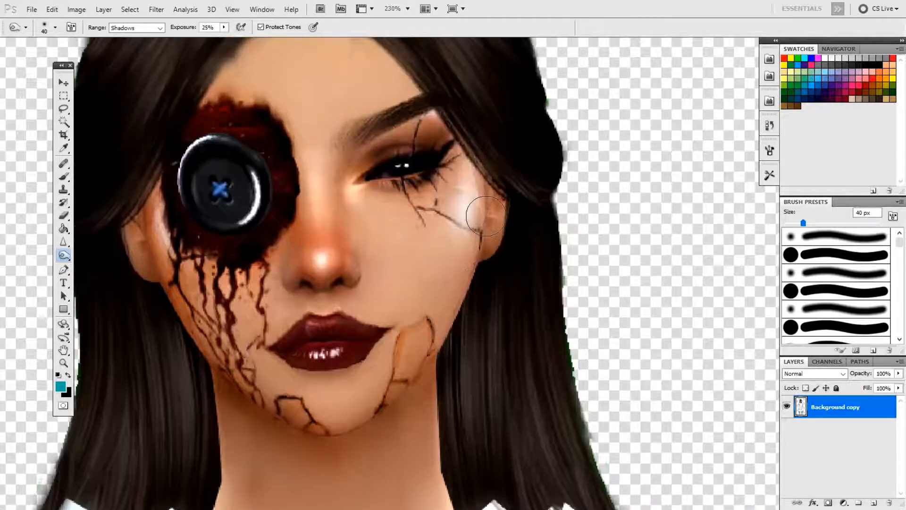
pyautogui.scroll(-5, 519, 373)
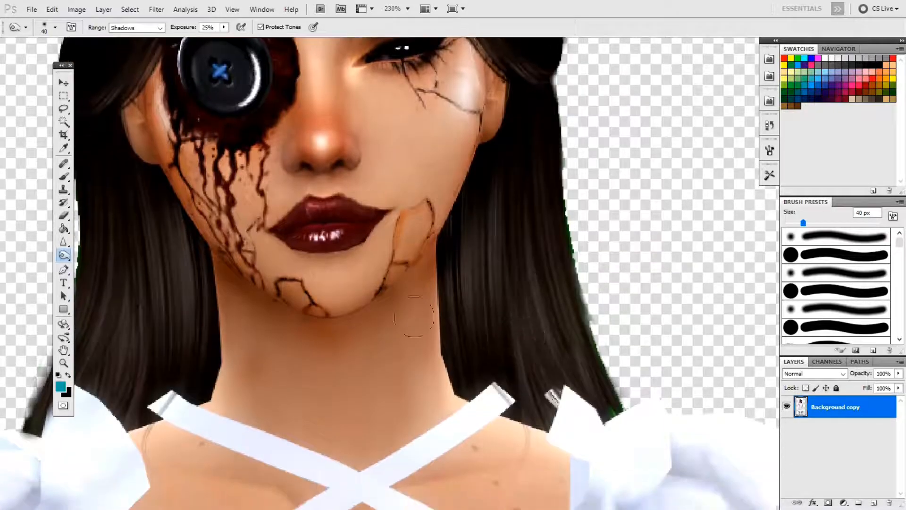
pyautogui.moveTo(422, 289)
pyautogui.mouseDown()
pyautogui.moveTo(432, 373)
pyautogui.moveTo(427, 304)
pyautogui.mouseUp()
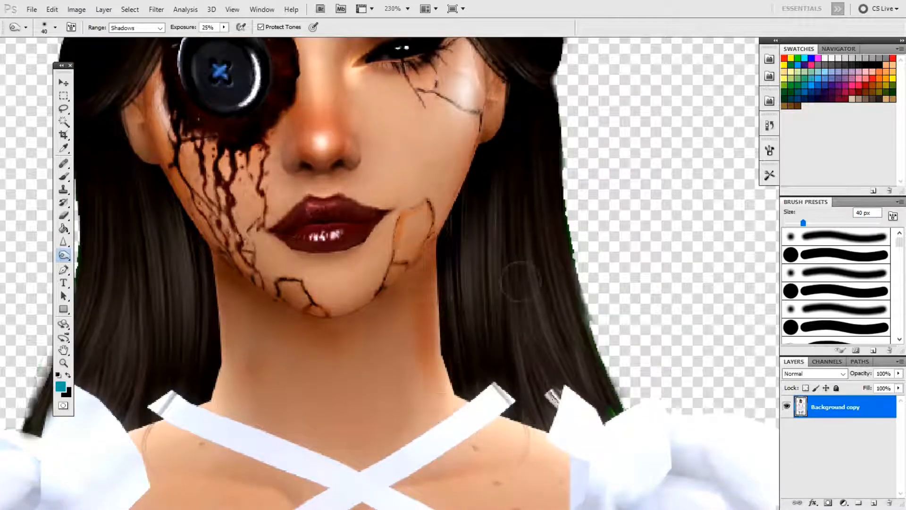
pyautogui.hotkey('ctrl', 'z')
pyautogui.moveTo(441, 373); pyautogui.dragTo(432, 293)
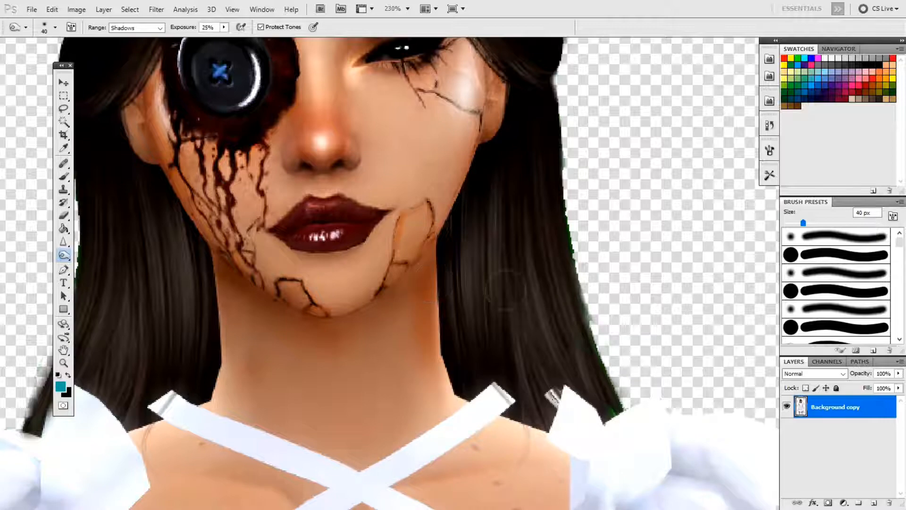
# - Burn the forehead along the hairline above the button eye with the 40 px brush
pyautogui.scroll(3, 530, 306)
pyautogui.press('z')
pyautogui.moveTo(519, 344)
pyautogui.mouseDown()
pyautogui.moveTo(500, 350)
pyautogui.moveTo(484, 336)
pyautogui.mouseUp()
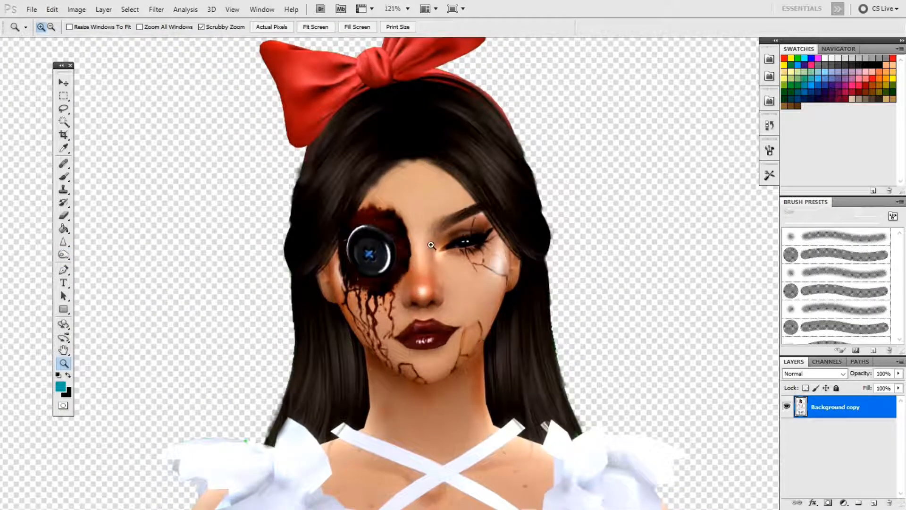
pyautogui.press('o')
pyautogui.moveTo(353, 199)
pyautogui.mouseDown()
pyautogui.moveTo(418, 170)
pyautogui.moveTo(394, 178)
pyautogui.moveTo(458, 173)
pyautogui.moveTo(403, 163)
pyautogui.mouseUp()
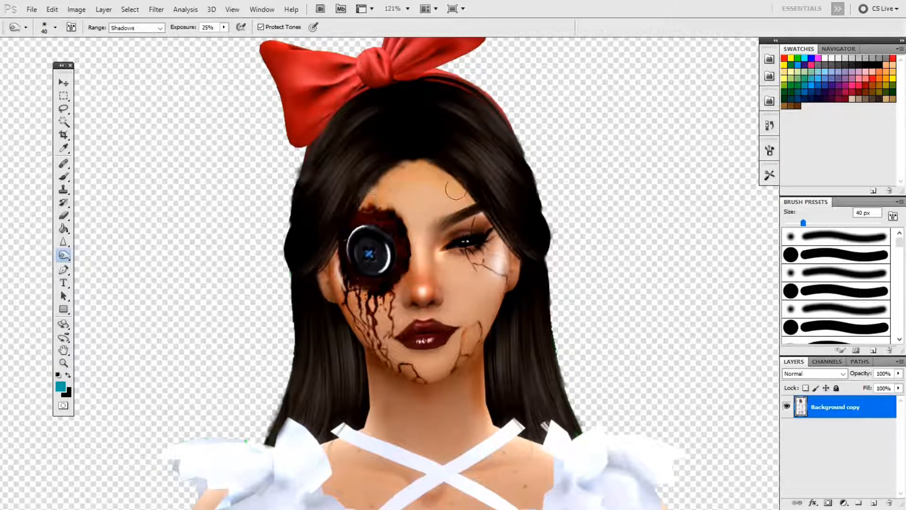
# - Burn the rest of the forehead hairline, the face edge and the lower hair on the image's right with the 40 px brush
pyautogui.moveTo(471, 198)
pyautogui.mouseDown()
pyautogui.moveTo(442, 179)
pyautogui.moveTo(377, 187)
pyautogui.moveTo(349, 214)
pyautogui.mouseUp()
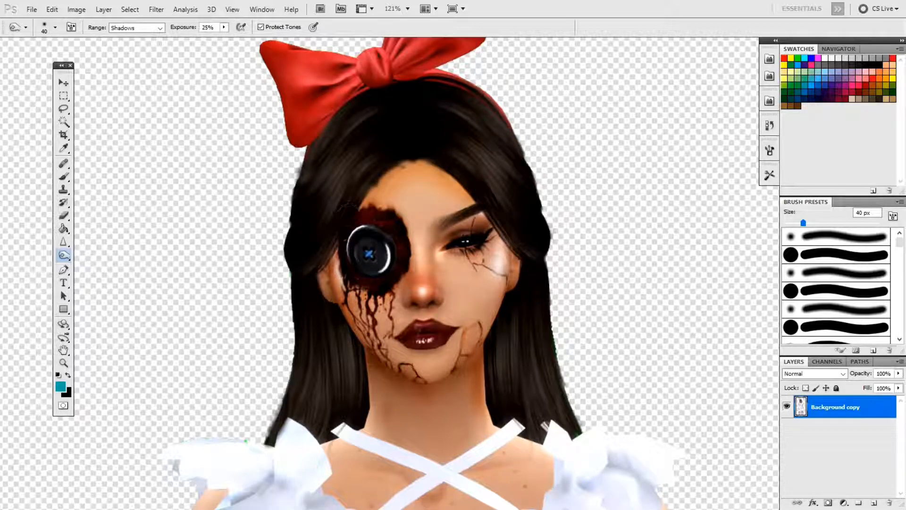
pyautogui.moveTo(454, 201)
pyautogui.mouseDown()
pyautogui.moveTo(482, 204)
pyautogui.moveTo(520, 262)
pyautogui.moveTo(498, 289)
pyautogui.moveTo(481, 355)
pyautogui.mouseUp()
pyautogui.moveTo(515, 324)
pyautogui.mouseDown()
pyautogui.moveTo(525, 301)
pyautogui.moveTo(528, 275)
pyautogui.moveTo(531, 290)
pyautogui.moveTo(542, 285)
pyautogui.moveTo(536, 410)
pyautogui.moveTo(545, 426)
pyautogui.moveTo(542, 405)
pyautogui.moveTo(559, 427)
pyautogui.moveTo(564, 408)
pyautogui.moveTo(512, 419)
pyautogui.moveTo(502, 405)
pyautogui.moveTo(546, 440)
pyautogui.moveTo(542, 414)
pyautogui.mouseUp()
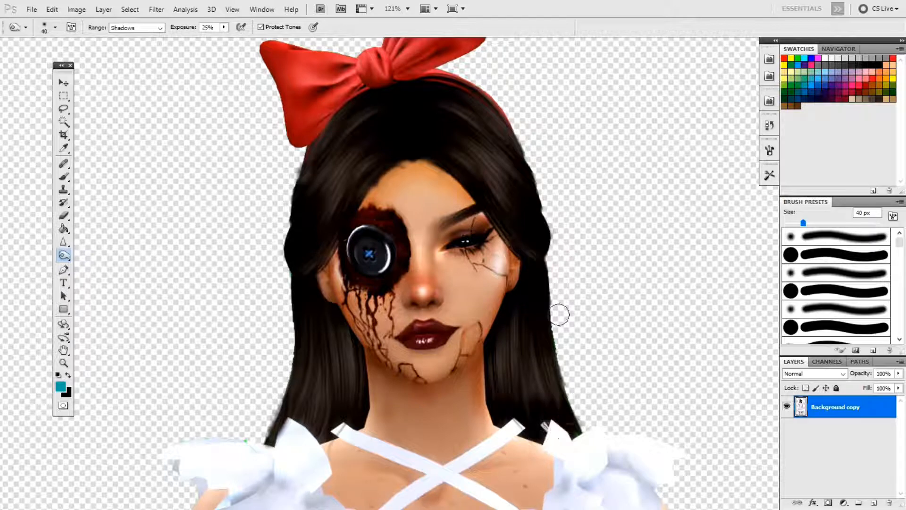
# - Burn the long hair on the image's left and the outer hair edges beside the head to deepen their shadows
pyautogui.moveTo(300, 319)
pyautogui.mouseDown()
pyautogui.moveTo(286, 380)
pyautogui.moveTo(265, 416)
pyautogui.mouseUp()
pyautogui.moveTo(256, 447)
pyautogui.mouseDown()
pyautogui.moveTo(306, 403)
pyautogui.moveTo(335, 433)
pyautogui.moveTo(356, 412)
pyautogui.mouseUp()
pyautogui.moveTo(314, 256)
pyautogui.mouseDown()
pyautogui.moveTo(315, 245)
pyautogui.moveTo(318, 260)
pyautogui.moveTo(295, 265)
pyautogui.mouseUp()
pyautogui.moveTo(311, 151)
pyautogui.mouseDown()
pyautogui.moveTo(304, 173)
pyautogui.moveTo(324, 146)
pyautogui.mouseUp()
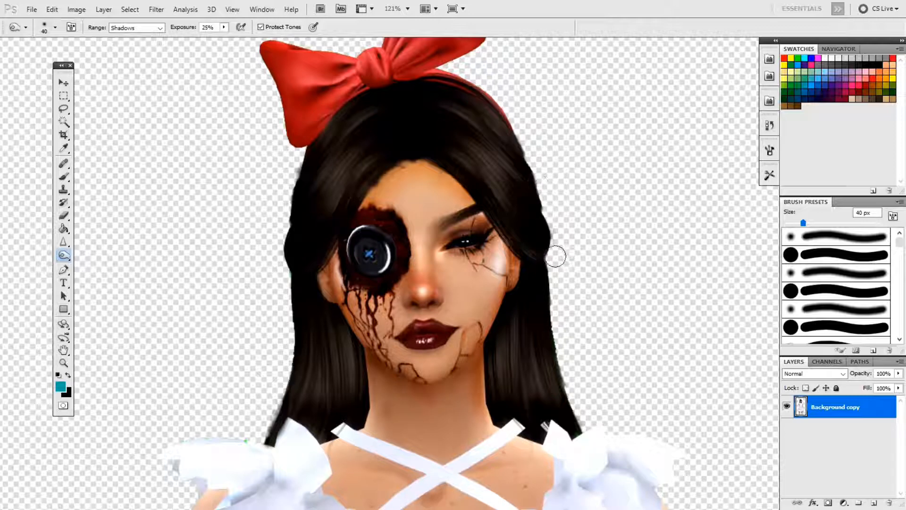
pyautogui.moveTo(514, 224)
pyautogui.mouseDown()
pyautogui.moveTo(537, 248)
pyautogui.moveTo(519, 239)
pyautogui.moveTo(556, 259)
pyautogui.mouseUp()
pyautogui.moveTo(453, 159); pyautogui.dragTo(469, 169)
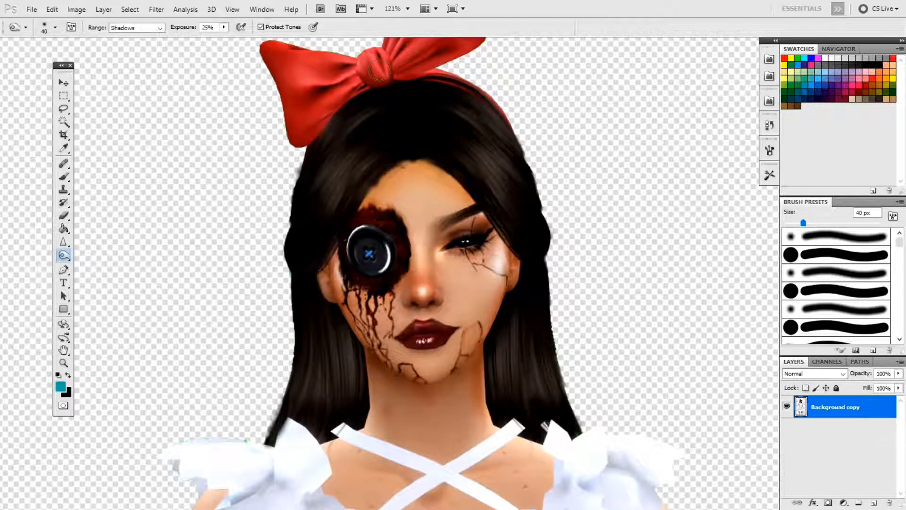
pyautogui.scroll(3, 379, 70)
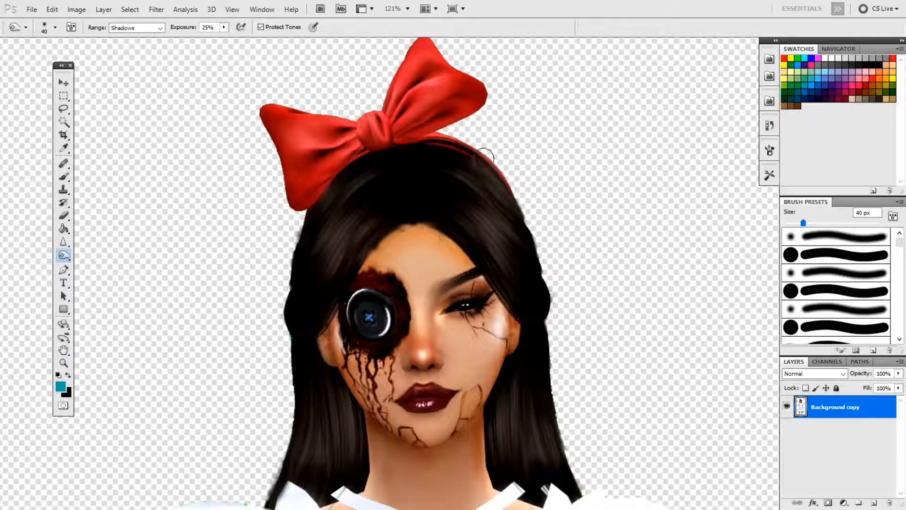
pyautogui.scroll(-5, 382, 146)
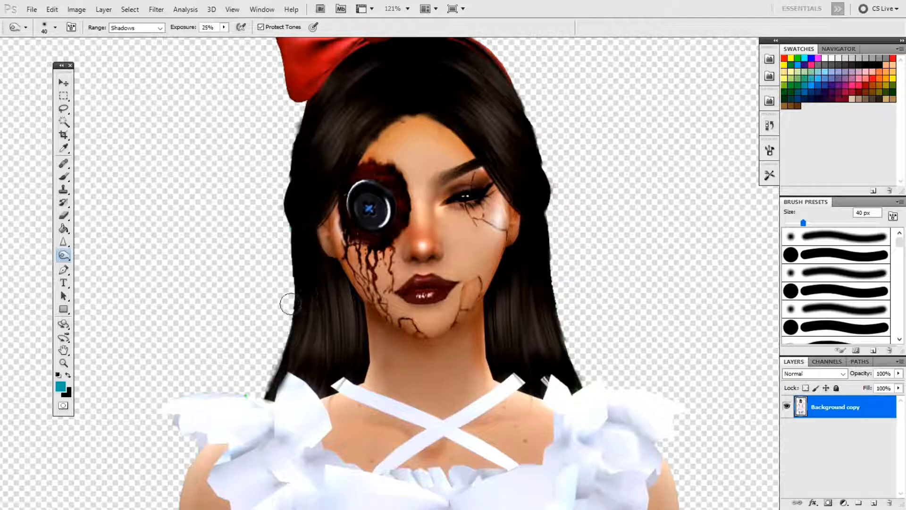
# - Dodge the highlights of the upper hair with a 45 px brush at 41% exposure
pyautogui.rightClick(64, 259)
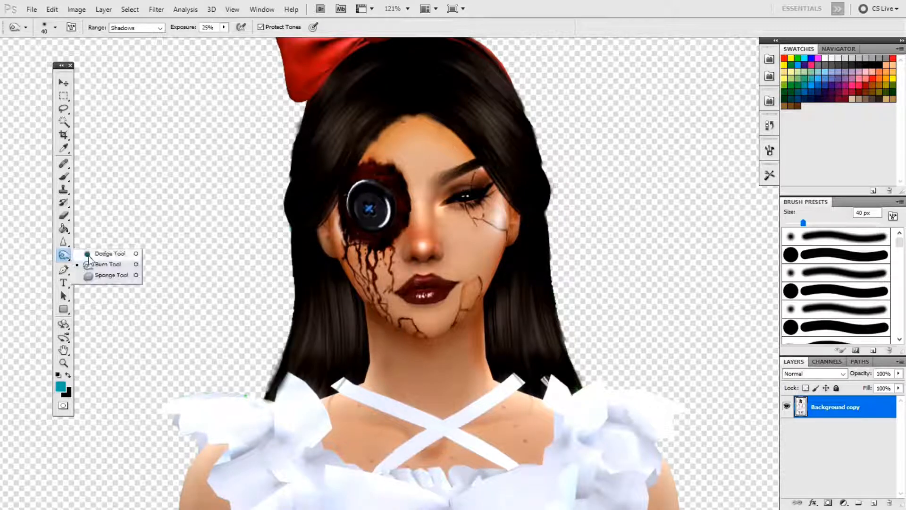
pyautogui.click(96, 251)
pyautogui.press(']')
pyautogui.press(']')
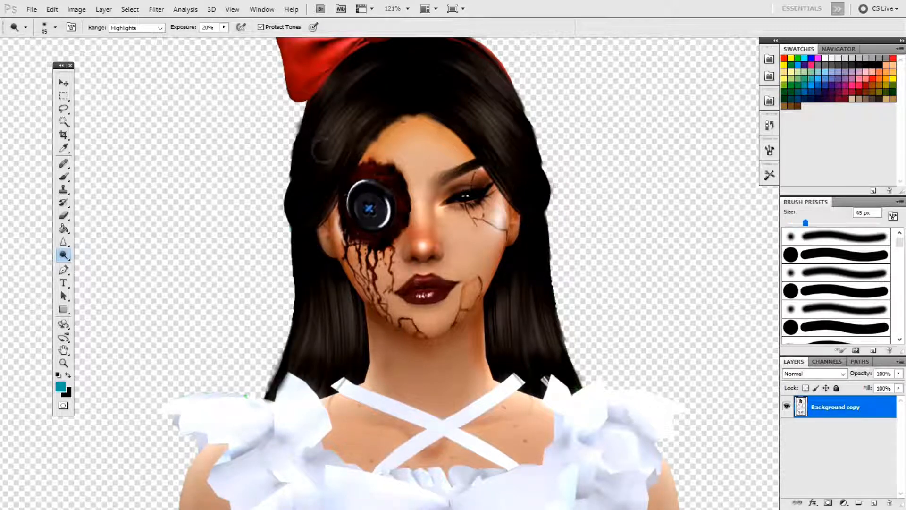
pyautogui.moveTo(224, 27); pyautogui.dragTo(238, 36)
pyautogui.moveTo(339, 99); pyautogui.dragTo(355, 74)
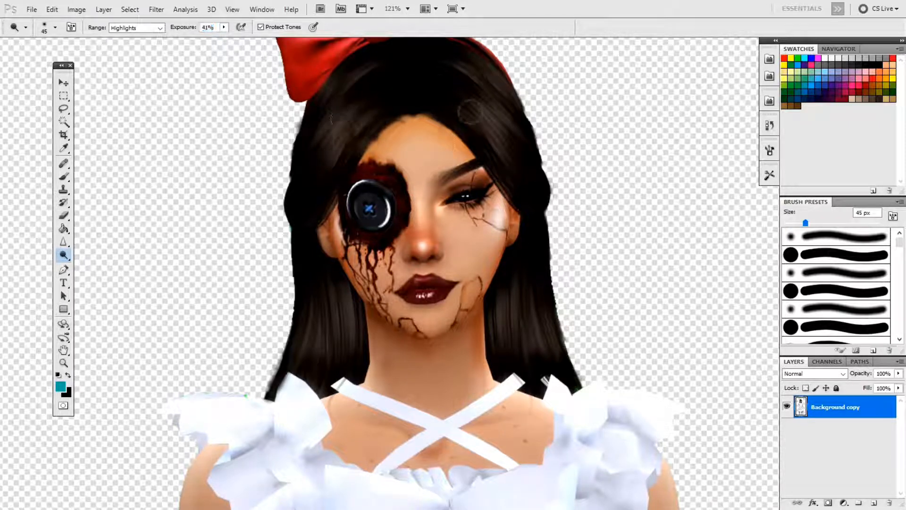
# - Raise the Dodge exposure to 67% and lighten the highlights of the lower hair on the image's left
pyautogui.moveTo(224, 27); pyautogui.dragTo(246, 37)
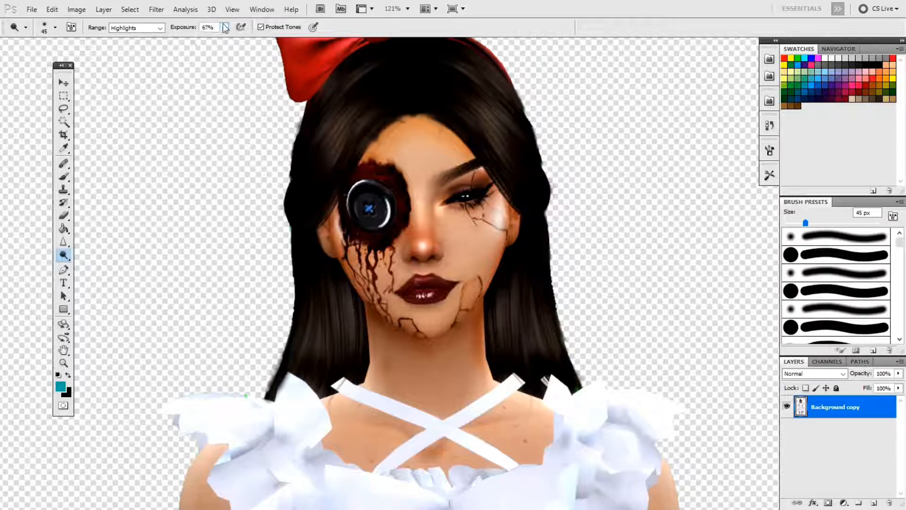
pyautogui.moveTo(360, 344); pyautogui.dragTo(316, 313)
pyautogui.scroll(3, 553, 307)
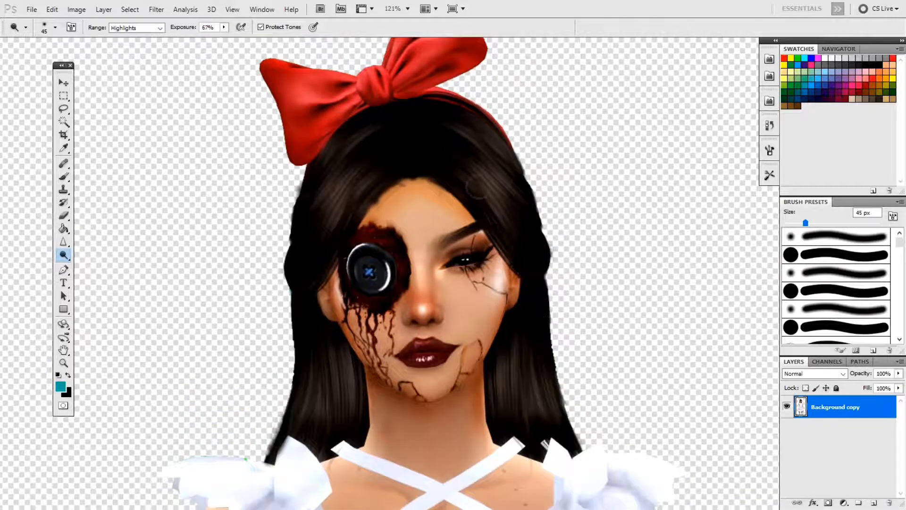
# - Burn the shadows on the upper chest and collarbone around the crossed straps at 40 px and 25% exposure
pyautogui.scroll(-8, 440, 131)
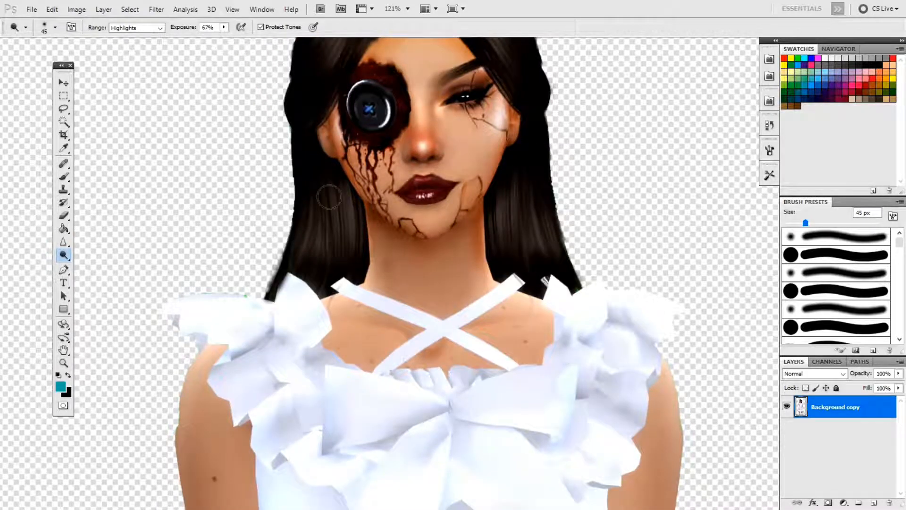
pyautogui.hscroll(3, 330, 196)
pyautogui.moveTo(64, 256); pyautogui.dragTo(94, 264)
pyautogui.moveTo(383, 347); pyautogui.dragTo(376, 351)
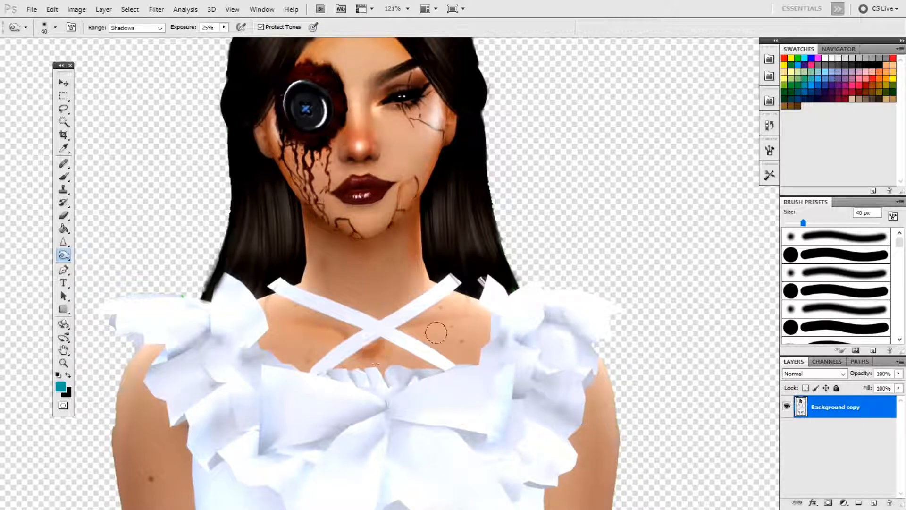
pyautogui.moveTo(436, 332); pyautogui.dragTo(472, 325)
pyautogui.scroll(-4, 339, 303)
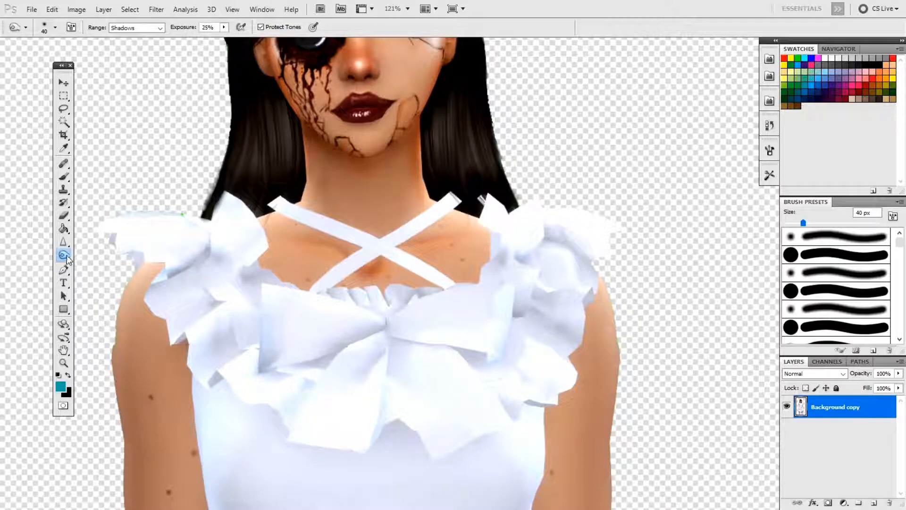
# - Soften the outer edge of the arm on the image's left with the Blur tool at 20 px and 100% strength
pyautogui.moveTo(64, 242); pyautogui.dragTo(84, 242)
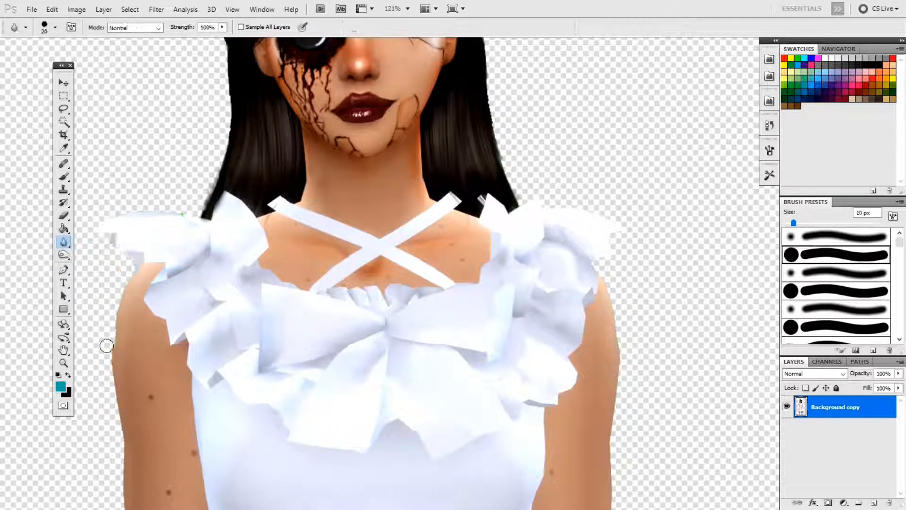
pyautogui.moveTo(107, 346); pyautogui.dragTo(125, 283)
pyautogui.moveTo(110, 401); pyautogui.dragTo(118, 412)
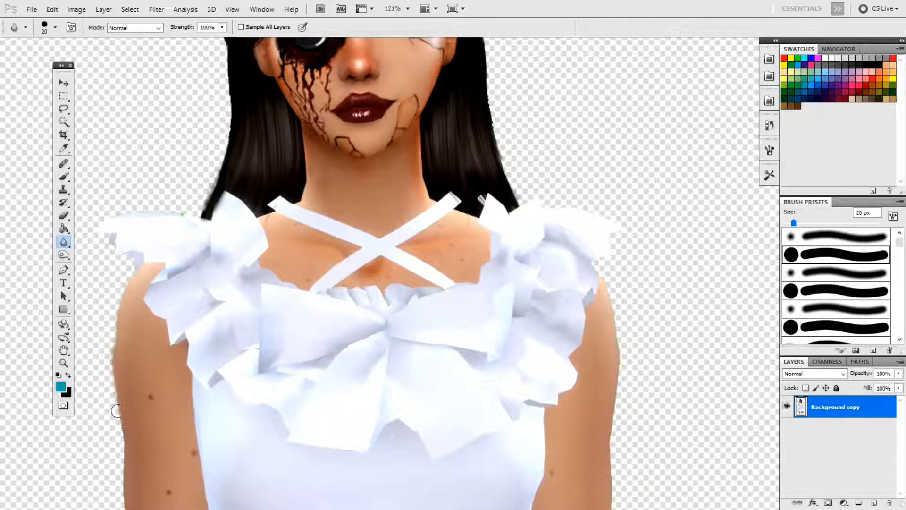
pyautogui.scroll(-5, 123, 481)
pyautogui.moveTo(121, 259); pyautogui.dragTo(128, 397)
pyautogui.scroll(-2, 129, 411)
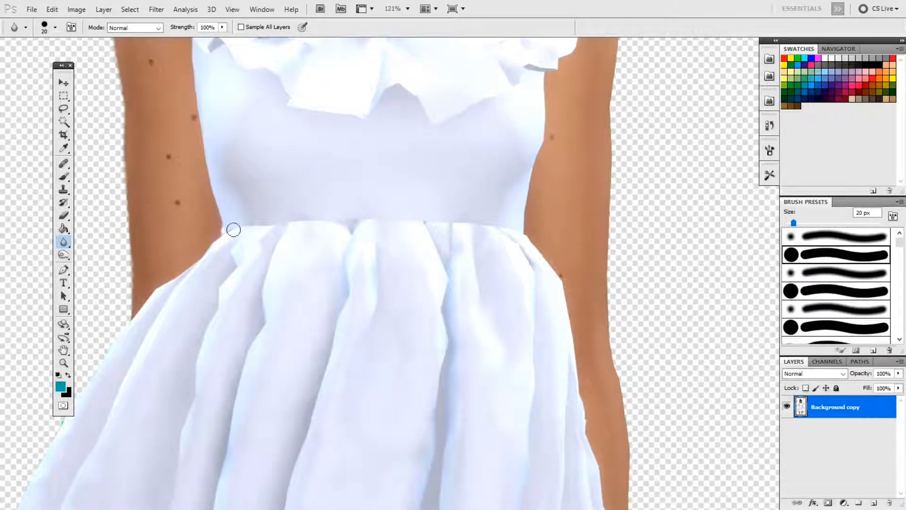
# - Blur the outer edge of the skirt on the image's left from the waist down to the ruffled hem
pyautogui.hscroll(-2, 218, 221)
pyautogui.scroll(-5, 219, 220)
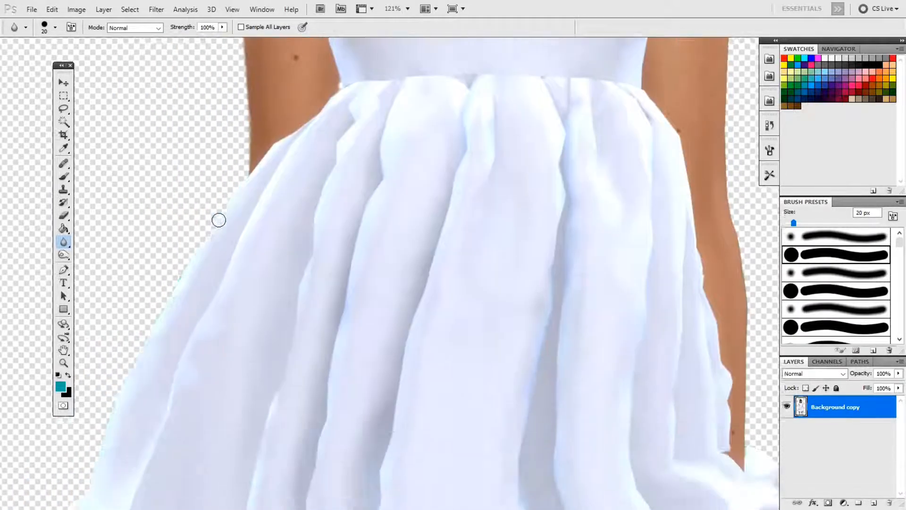
pyautogui.moveTo(236, 107); pyautogui.dragTo(130, 295)
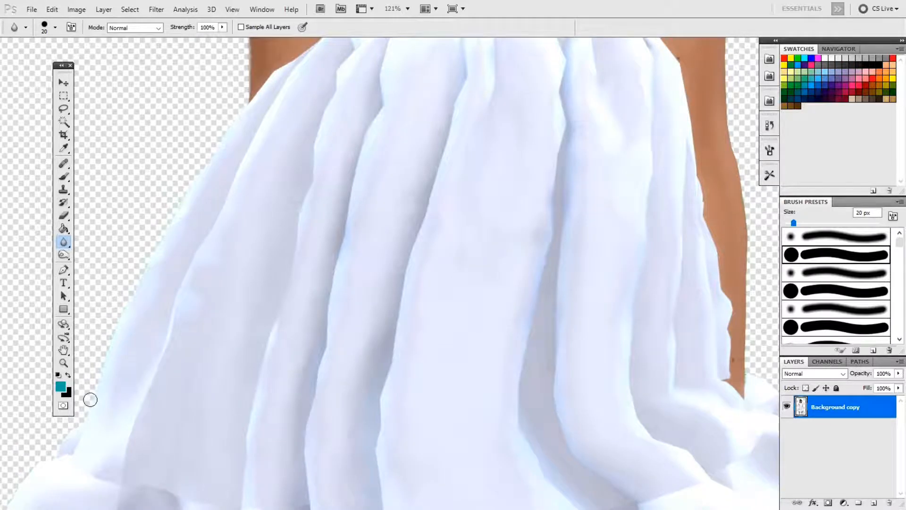
pyautogui.scroll(-3, 90, 399)
pyautogui.hscroll(-2, 91, 399)
pyautogui.moveTo(217, 324)
pyautogui.mouseDown()
pyautogui.moveTo(157, 398)
pyautogui.moveTo(153, 426)
pyautogui.mouseUp()
# - Blur both edges of the thigh and the lace stocking top on the image's left with the 20 px brush
pyautogui.scroll(-3, 305, 480)
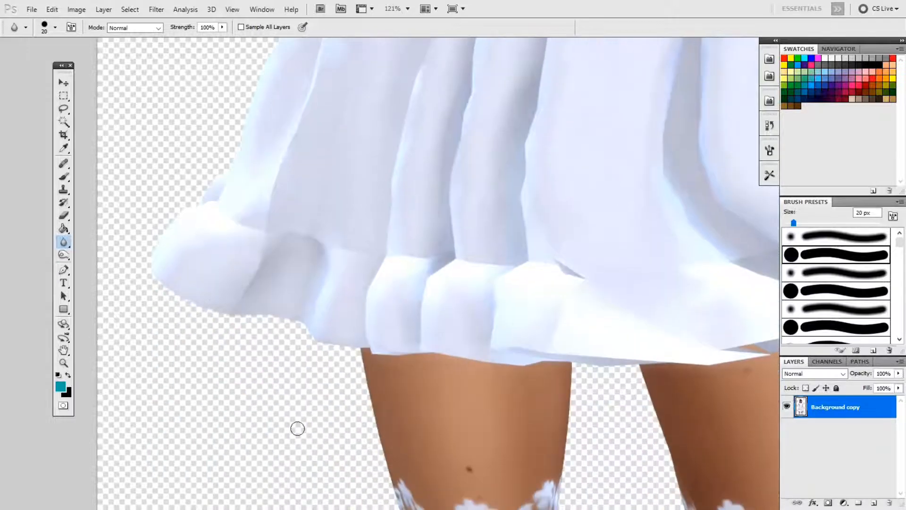
pyautogui.hscroll(2, 279, 320)
pyautogui.scroll(-3, 303, 350)
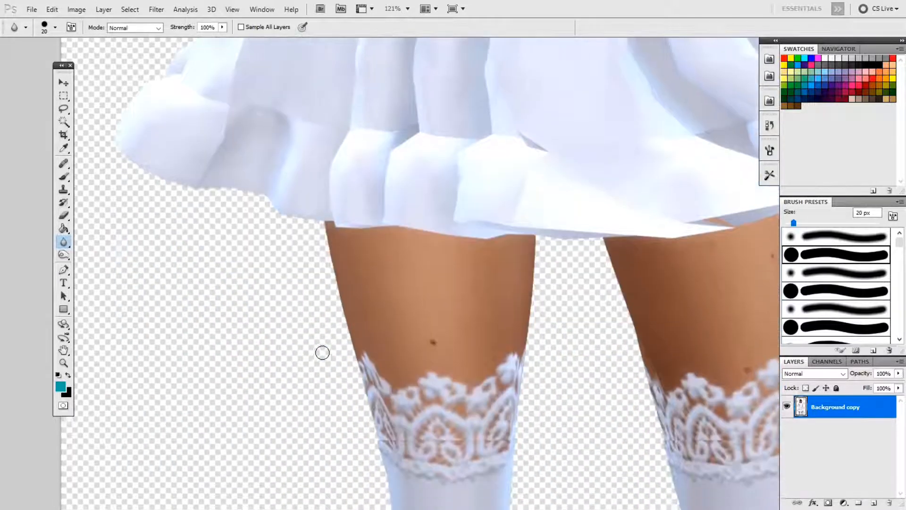
pyautogui.moveTo(325, 223); pyautogui.dragTo(337, 308)
pyautogui.moveTo(504, 438); pyautogui.dragTo(516, 461)
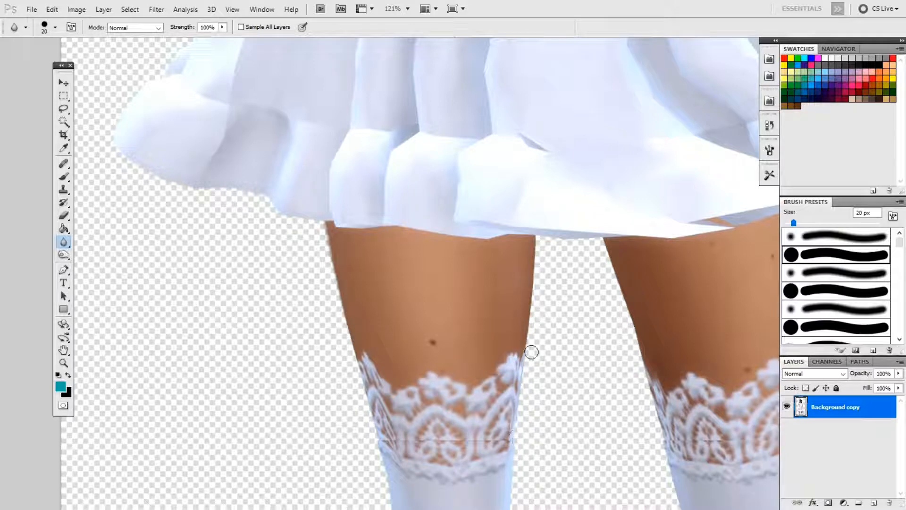
pyautogui.moveTo(529, 360); pyautogui.dragTo(539, 242)
# - Blur both edges of the thigh on the image's right and the skirt's lower hem above the legs
pyautogui.hscroll(5, 565, 257)
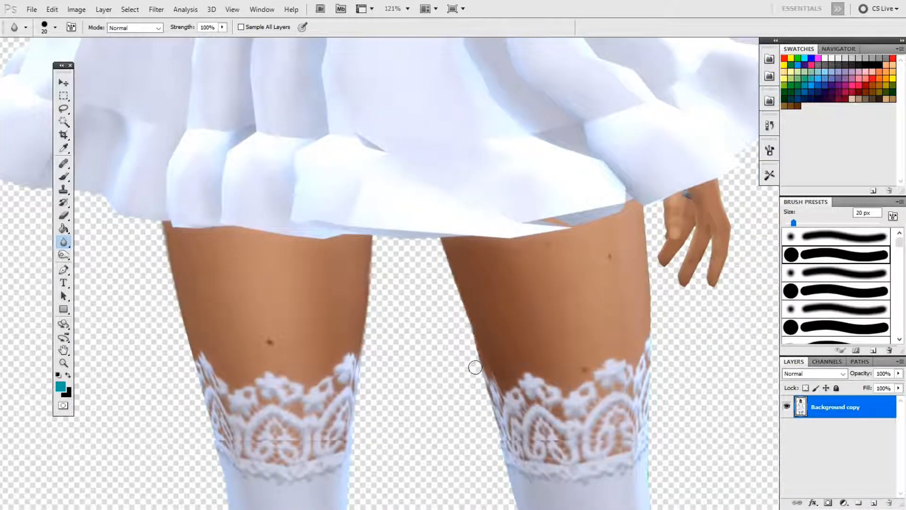
pyautogui.moveTo(475, 367); pyautogui.dragTo(496, 434)
pyautogui.hscroll(6, 704, 423)
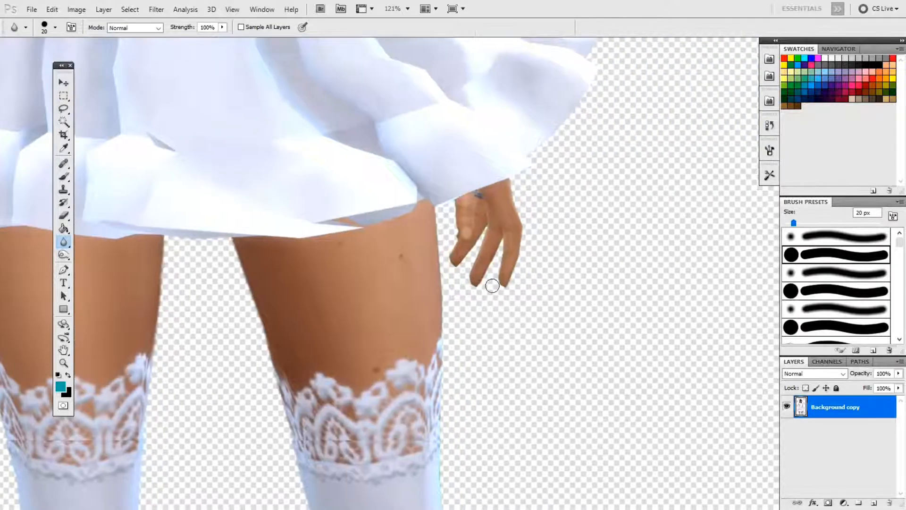
pyautogui.moveTo(435, 224); pyautogui.dragTo(445, 320)
pyautogui.scroll(3, 579, 358)
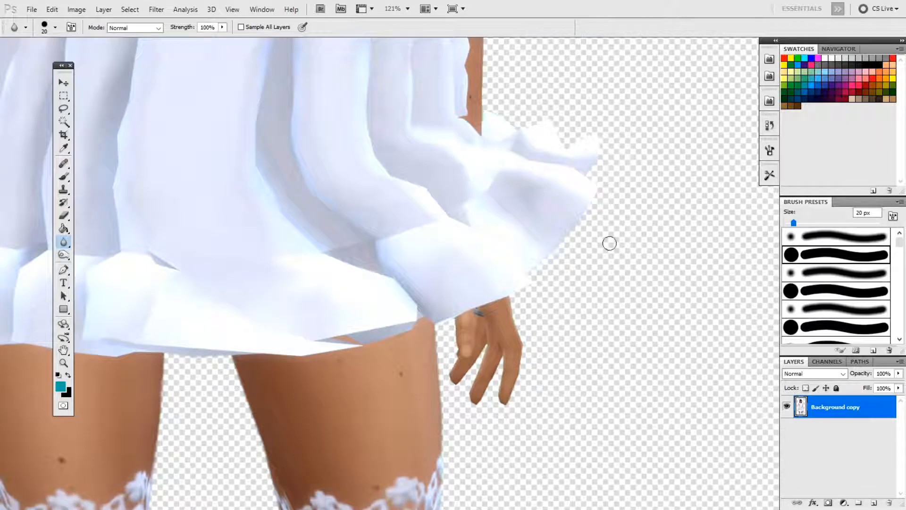
pyautogui.moveTo(314, 357); pyautogui.dragTo(98, 352)
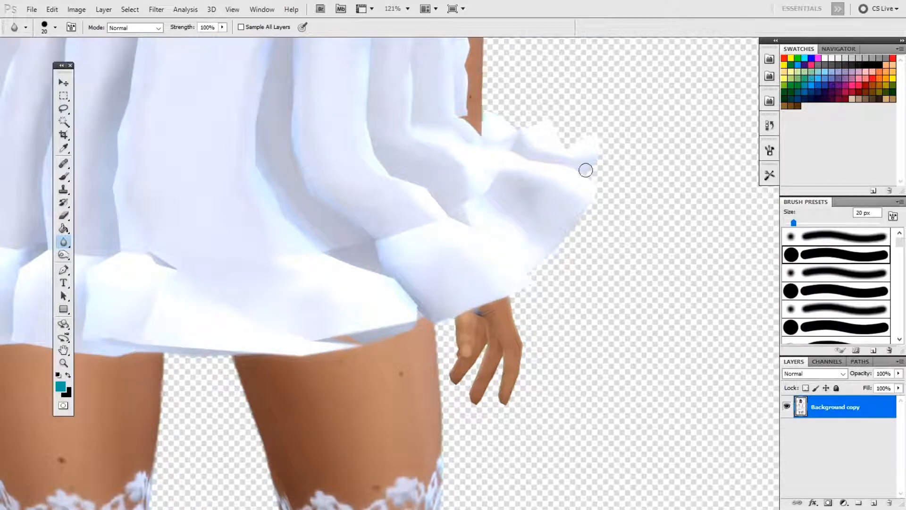
# - Blur the outer edge of the arm on the image's right from the skirt up to the shoulder
pyautogui.scroll(2, 525, 129)
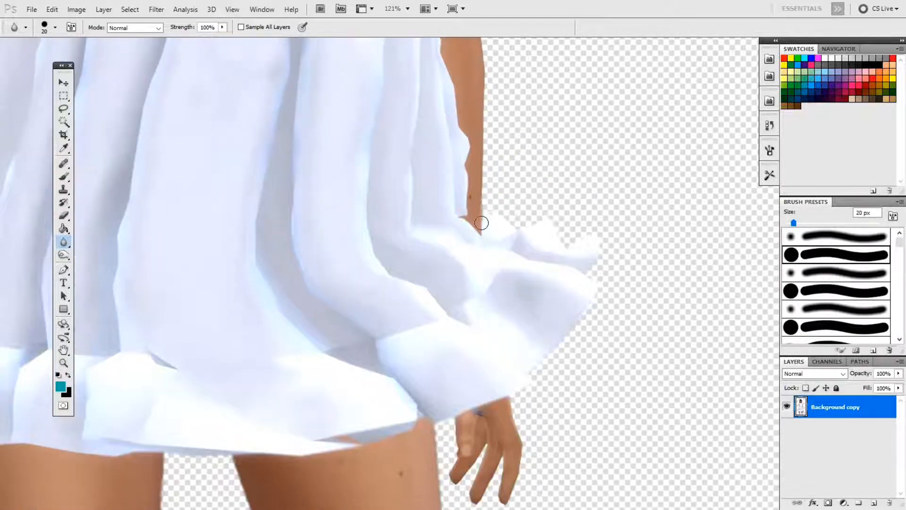
pyautogui.scroll(2, 518, 134)
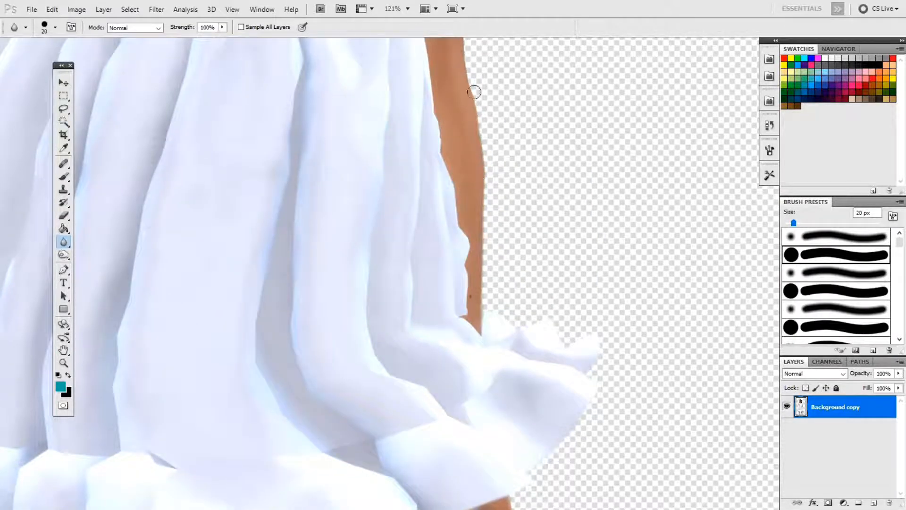
pyautogui.scroll(4, 522, 105)
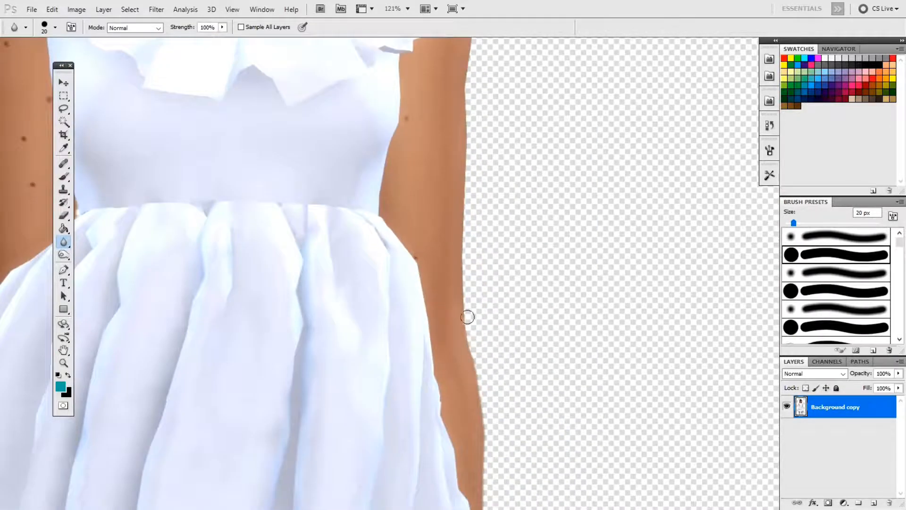
pyautogui.moveTo(467, 317); pyautogui.dragTo(467, 285)
pyautogui.moveTo(467, 214); pyautogui.dragTo(472, 148)
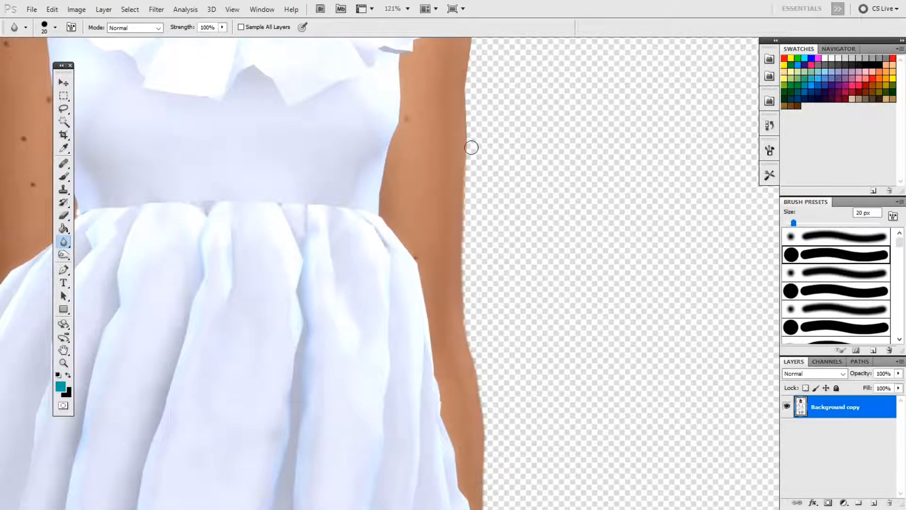
pyautogui.scroll(3, 502, 114)
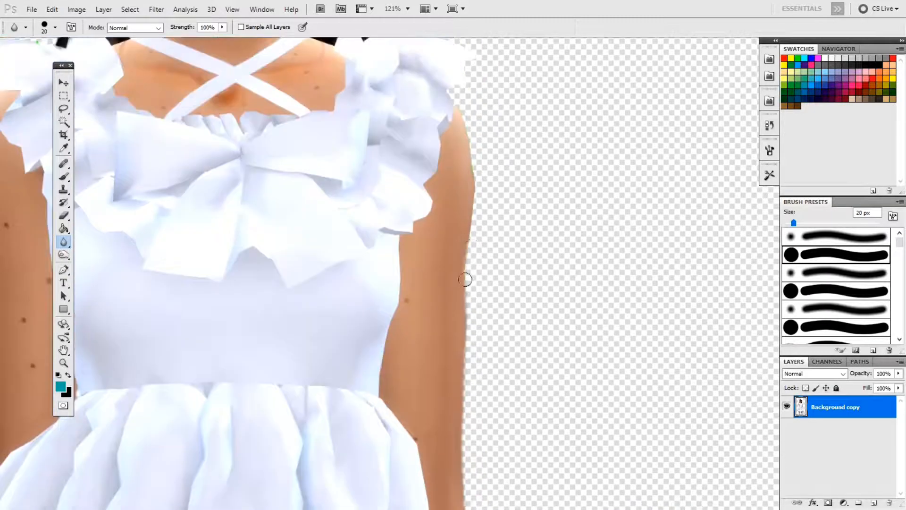
pyautogui.scroll(1, 479, 129)
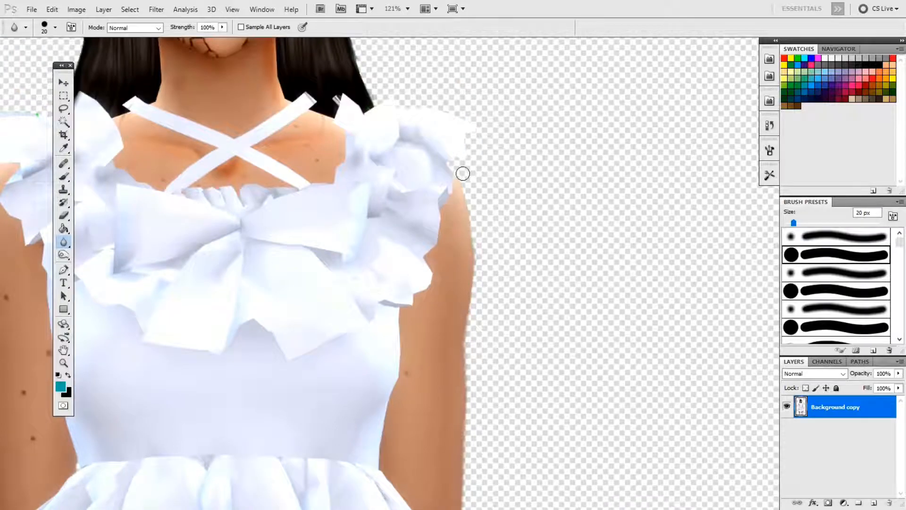
# - Blur the outer edge of the long hair on the image's right above the shoulder ruffle
pyautogui.scroll(1, 492, 126)
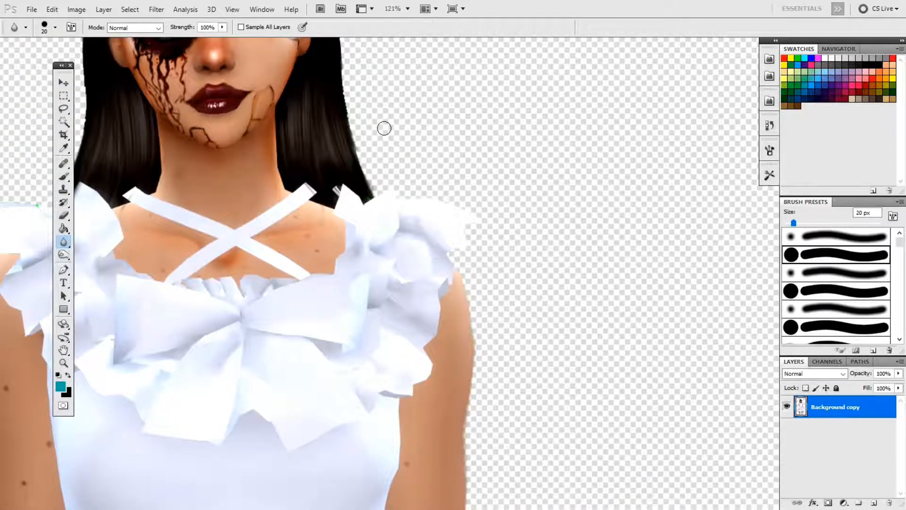
pyautogui.scroll(2, 384, 128)
pyautogui.moveTo(348, 186); pyautogui.dragTo(366, 277)
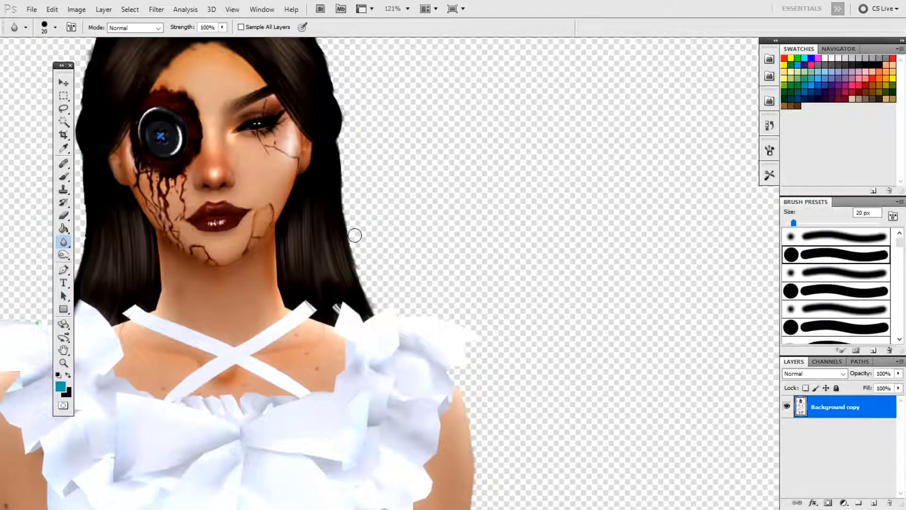
pyautogui.moveTo(354, 235); pyautogui.dragTo(347, 155)
pyautogui.hscroll(-2, 348, 144)
pyautogui.scroll(1, 352, 138)
pyautogui.scroll(2, 461, 122)
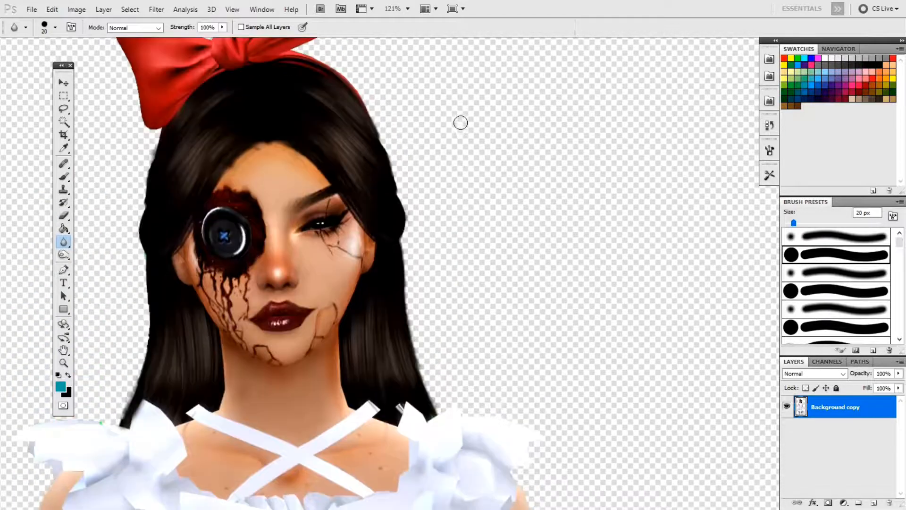
# - Blur the hair's upper outer edge on the image's right and the outline of the red bow
pyautogui.moveTo(407, 239); pyautogui.dragTo(402, 186)
pyautogui.scroll(1, 375, 99)
pyautogui.hscroll(-1, 374, 100)
pyautogui.scroll(1, 374, 100)
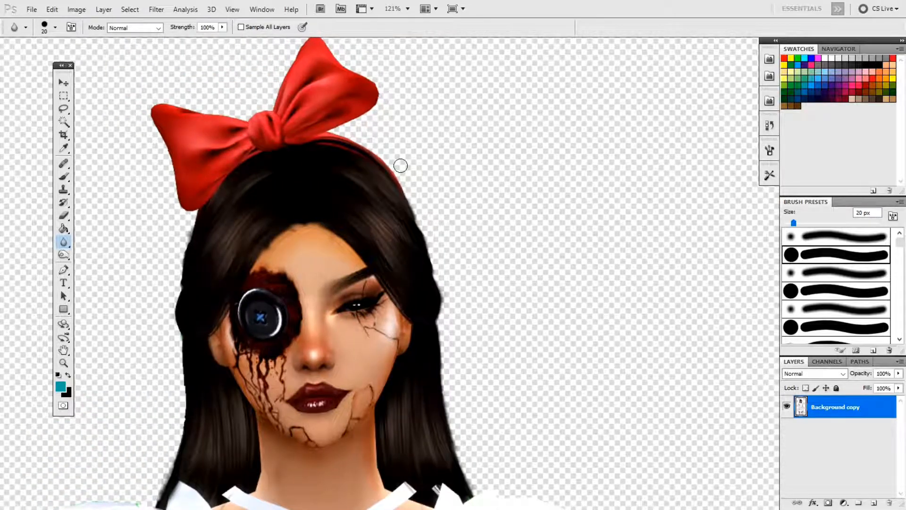
pyautogui.moveTo(145, 121); pyautogui.dragTo(191, 214)
pyautogui.moveTo(179, 105)
pyautogui.mouseDown()
pyautogui.moveTo(261, 111)
pyautogui.moveTo(286, 64)
pyautogui.mouseUp()
pyautogui.scroll(2, 286, 64)
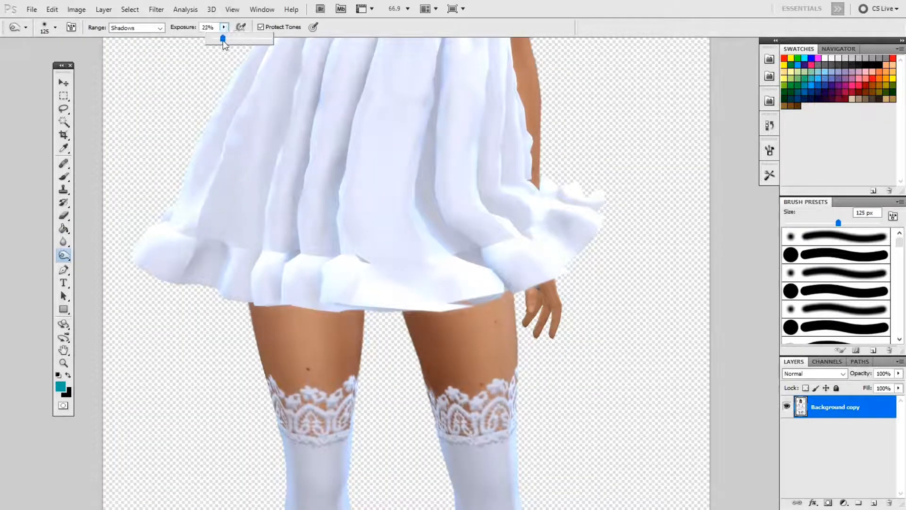
# - Burn the shadows along both edges of each thigh and stocking with a 125 px brush at 17% exposure
pyautogui.moveTo(221, 41); pyautogui.dragTo(221, 41)
pyautogui.moveTo(407, 325); pyautogui.dragTo(463, 508)
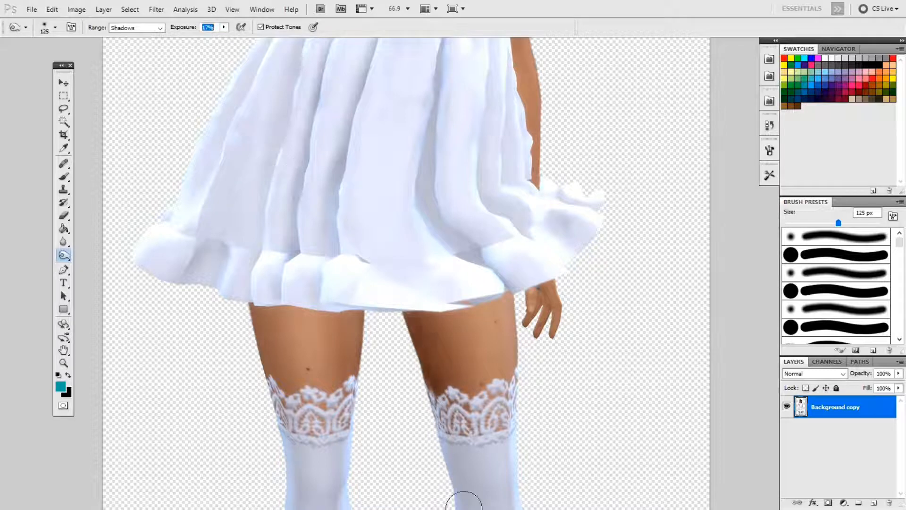
pyautogui.moveTo(354, 310); pyautogui.dragTo(347, 504)
pyautogui.moveTo(249, 343); pyautogui.dragTo(295, 499)
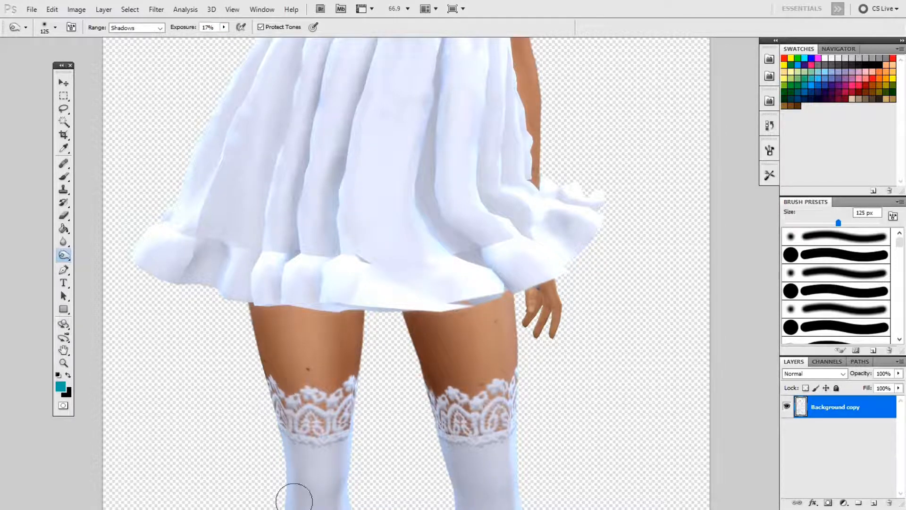
pyautogui.moveTo(267, 316); pyautogui.dragTo(314, 446)
pyautogui.moveTo(502, 299); pyautogui.dragTo(518, 505)
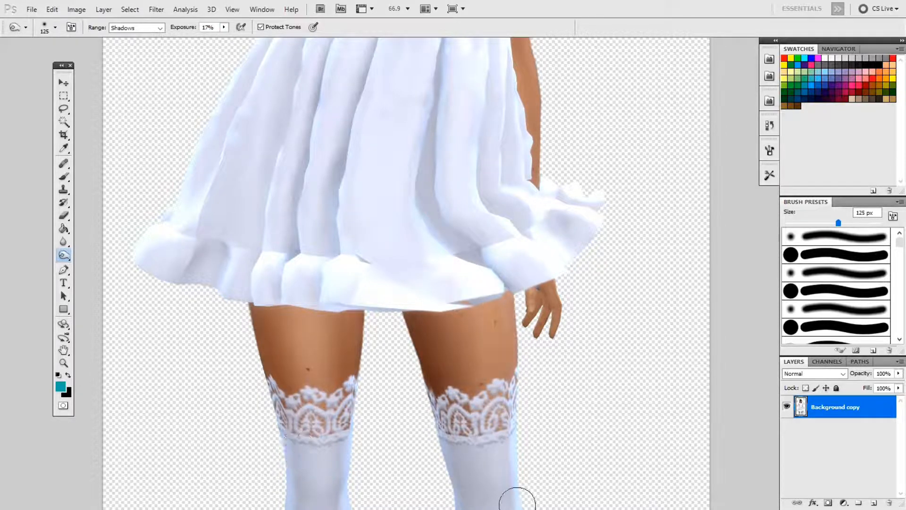
# - Save the finished character cutout as a separate file named HalloweenSim
pyautogui.scroll(4, 553, 371)
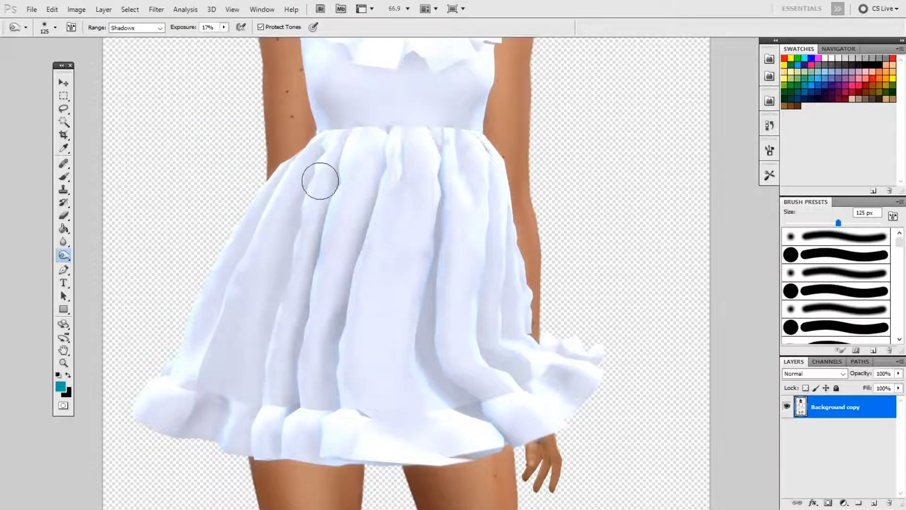
pyautogui.scroll(3, 354, 213)
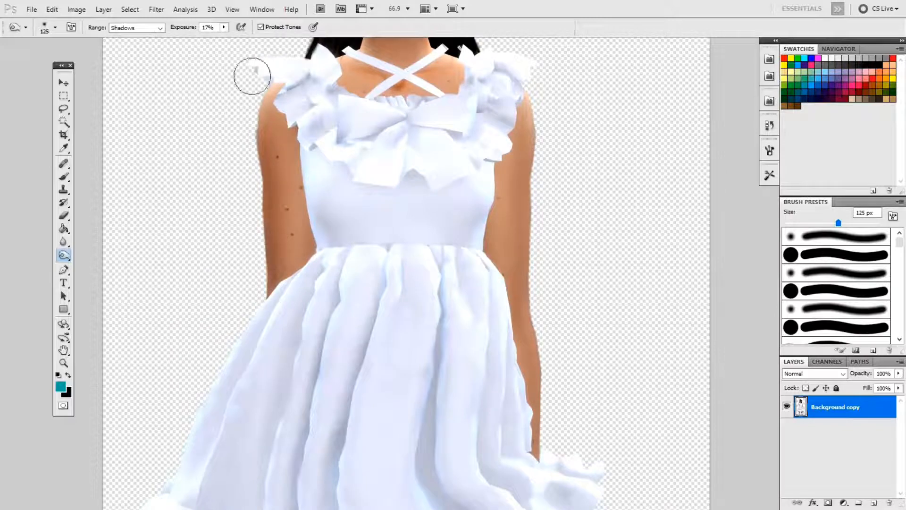
pyautogui.click(34, 10)
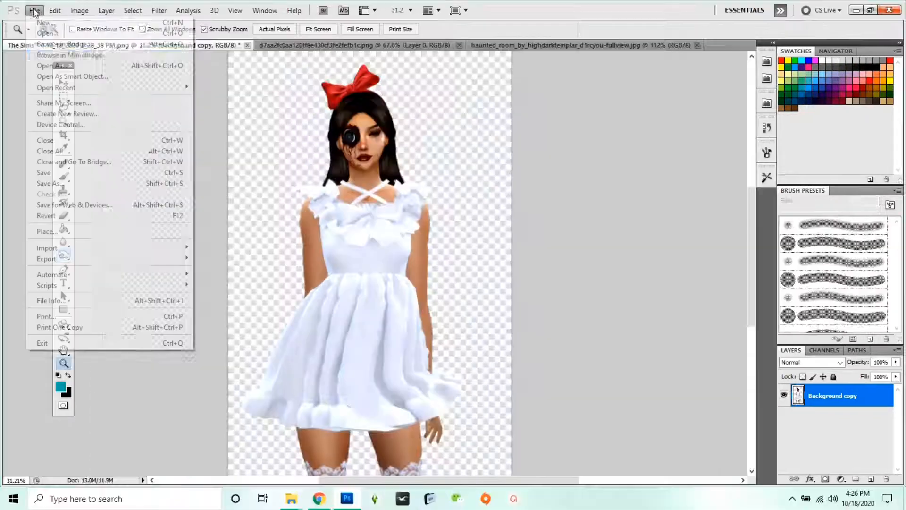
pyautogui.click(75, 184)
pyautogui.press('Return')
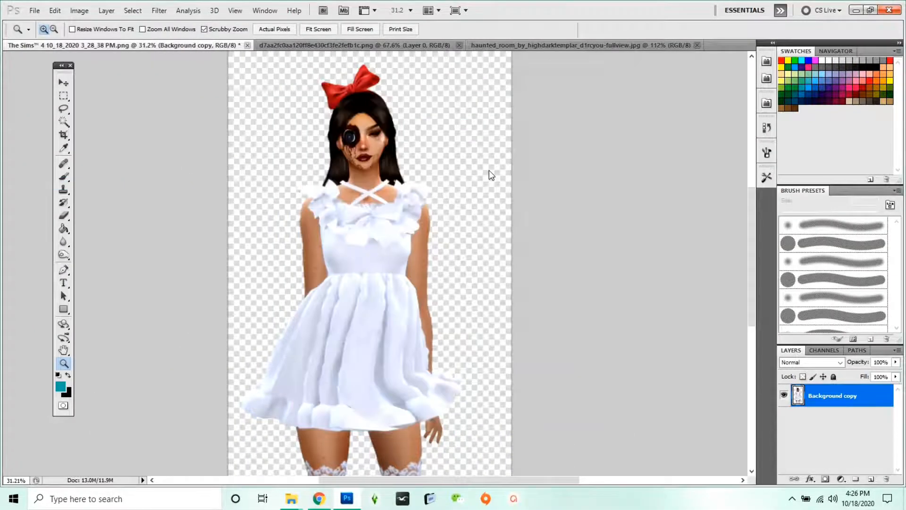
# - Place the HalloweenSim image from the Desktop into the dark attic background document
pyautogui.click(34, 11)
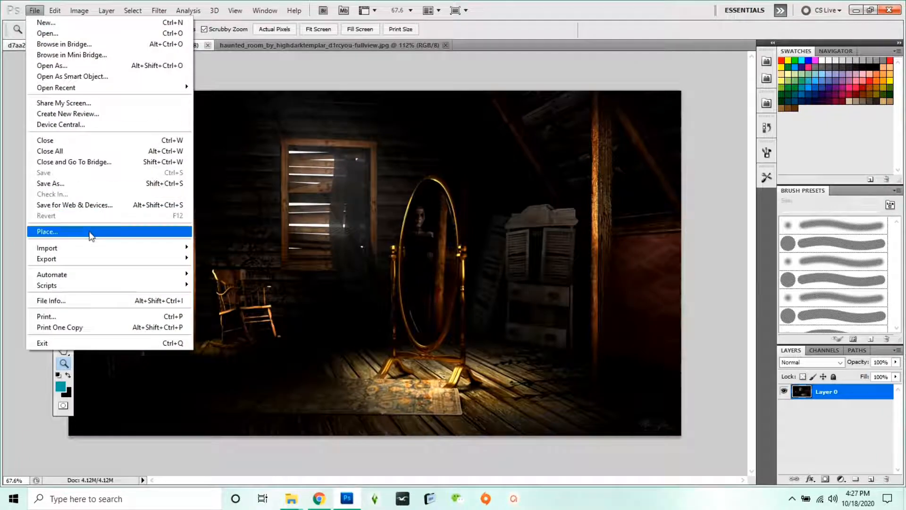
pyautogui.click(91, 236)
pyautogui.scroll(-4, 587, 220)
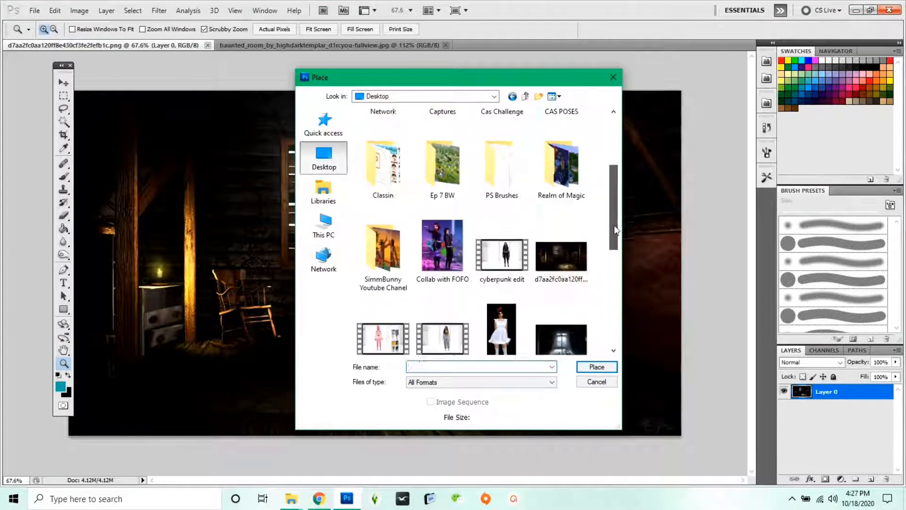
pyautogui.click(465, 304)
pyautogui.click(596, 366)
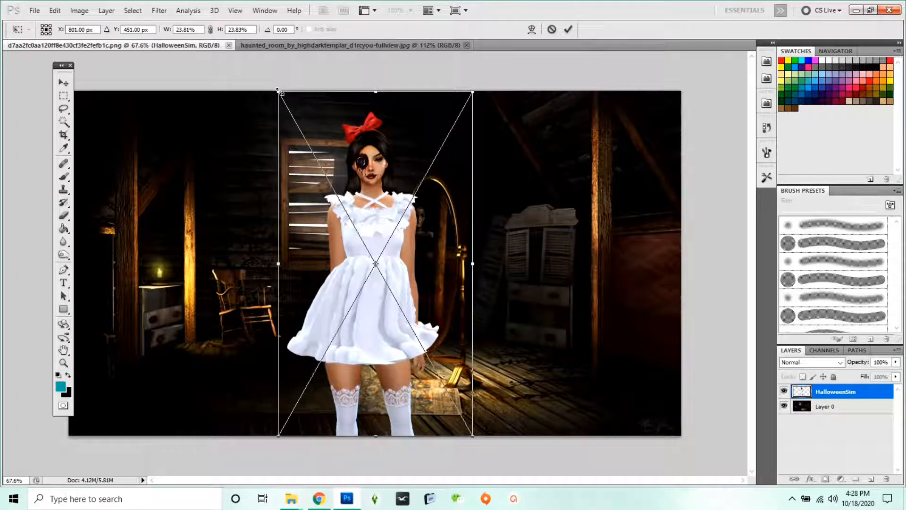
# - Scale the placed character to about 23.8%, move it over the window on the image's left, and commit the placement
pyautogui.moveTo(277, 90)
pyautogui.mouseDown()
pyautogui.moveTo(238, 45)
pyautogui.moveTo(296, 121)
pyautogui.moveTo(269, 98)
pyautogui.mouseUp()
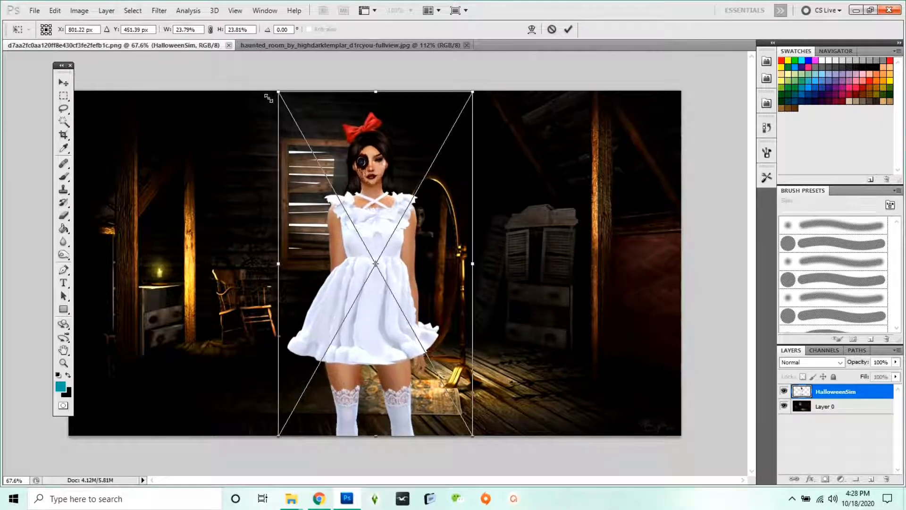
pyautogui.moveTo(360, 181); pyautogui.dragTo(287, 184)
pyautogui.press('Return')
# - Switch to Full Screen Mode With Menu Bar and move the character rightward until it stands next to the mirror
pyautogui.press('z')
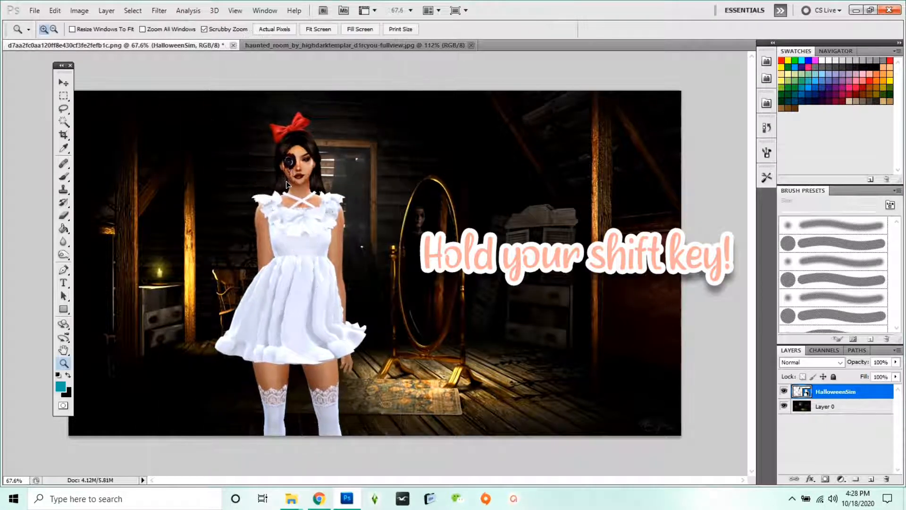
pyautogui.moveTo(412, 229); pyautogui.dragTo(391, 228)
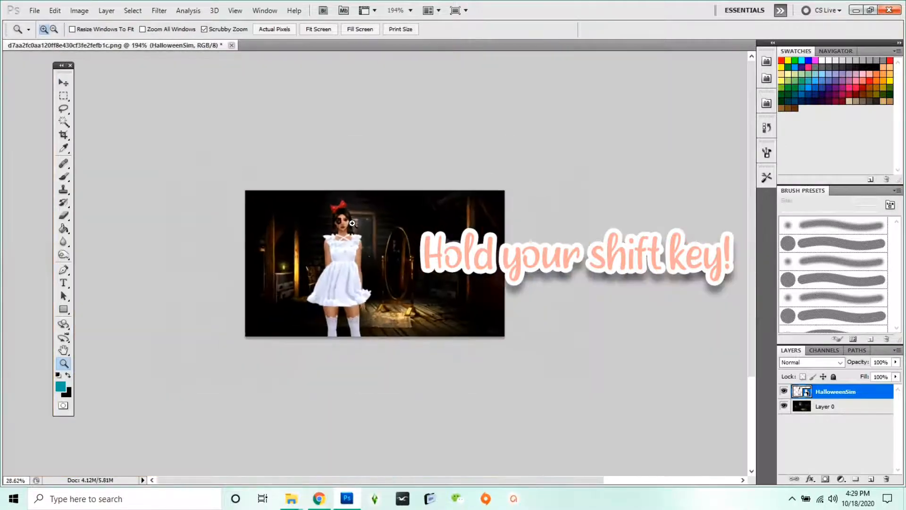
pyautogui.click(463, 12)
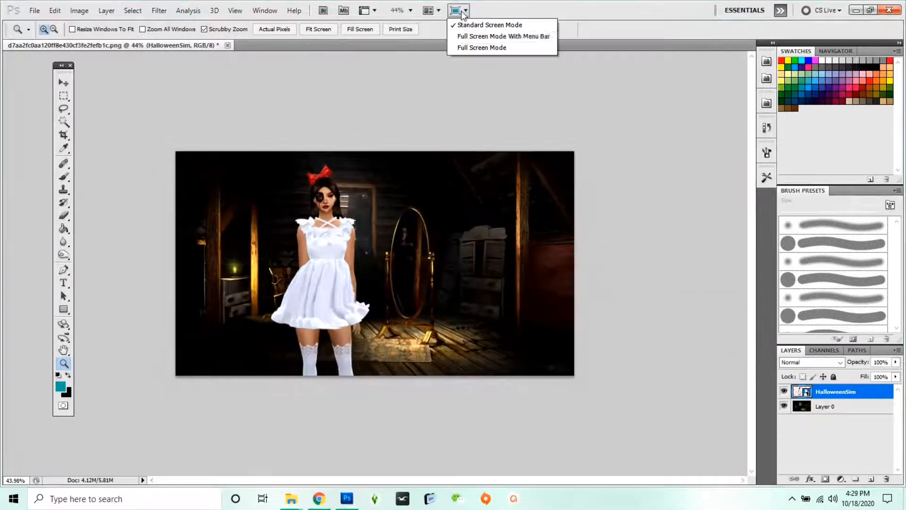
pyautogui.click(466, 36)
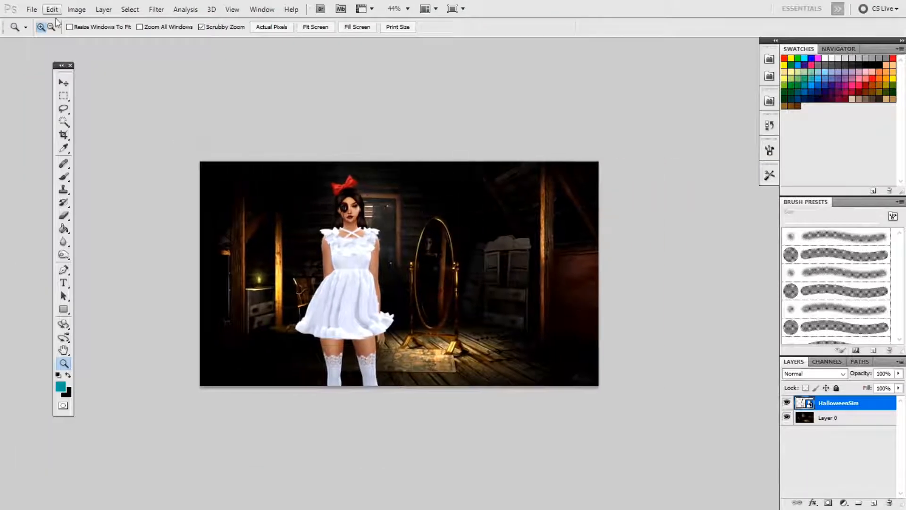
pyautogui.press('v')
pyautogui.moveTo(341, 300); pyautogui.dragTo(381, 310)
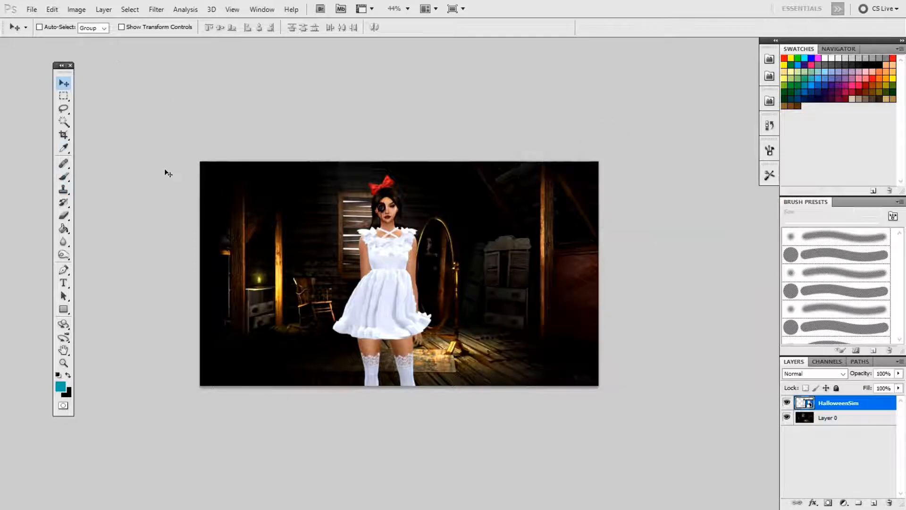
# - Crop the composition to a full-height 4 cm by 5 cm portrait framing the character, rocking chair and mirror
pyautogui.press('c')
pyautogui.moveTo(290, 155); pyautogui.dragTo(482, 405)
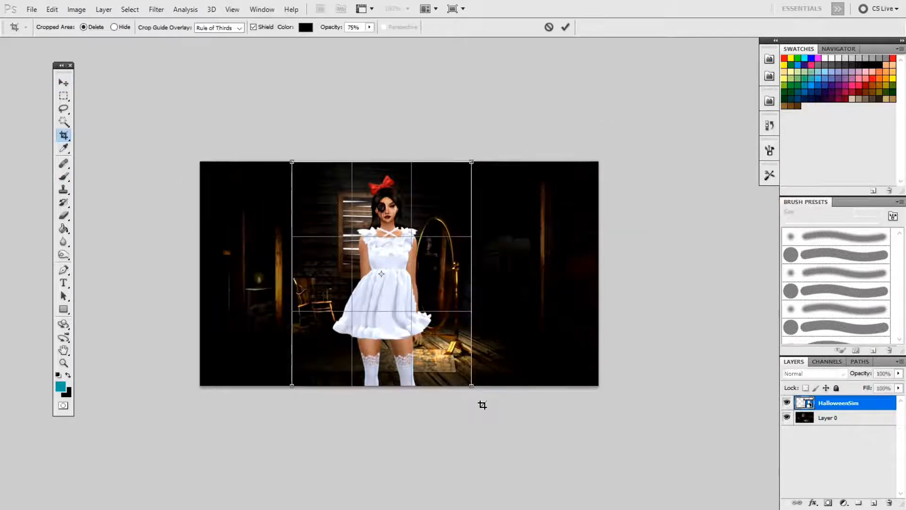
pyautogui.moveTo(448, 353)
pyautogui.mouseDown()
pyautogui.moveTo(430, 354)
pyautogui.moveTo(448, 353)
pyautogui.mouseUp()
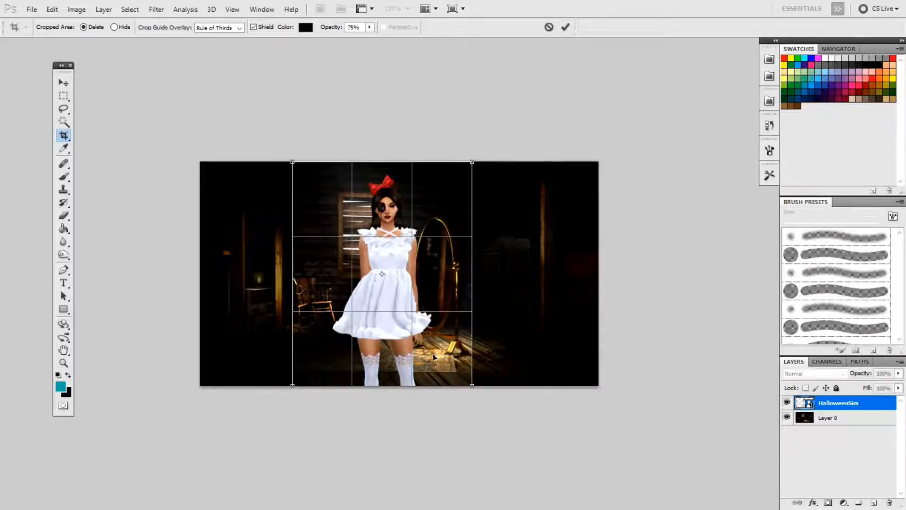
pyautogui.moveTo(399, 311)
pyautogui.mouseDown()
pyautogui.moveTo(390, 304)
pyautogui.moveTo(400, 304)
pyautogui.mouseUp()
pyautogui.press('Return')
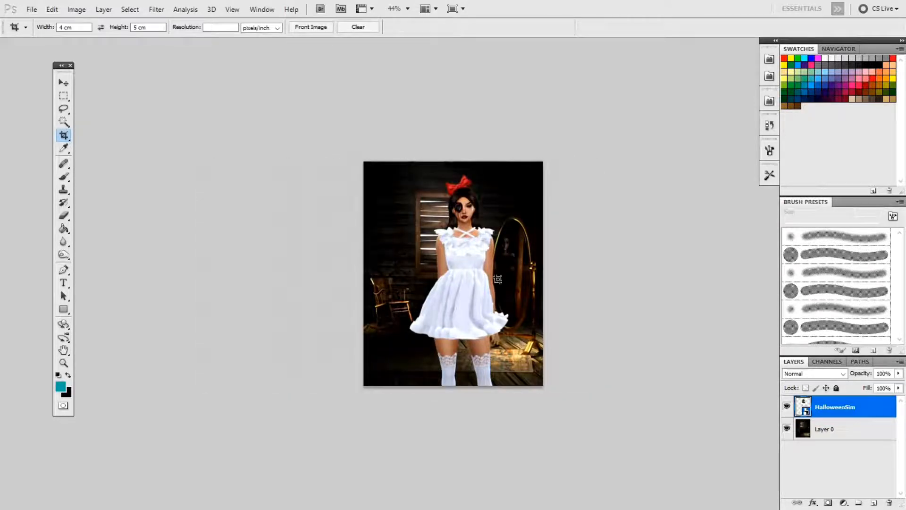
# - Apply a Gaussian Blur with a 1.4 pixel radius to the attic background on Layer 0
pyautogui.click(157, 9)
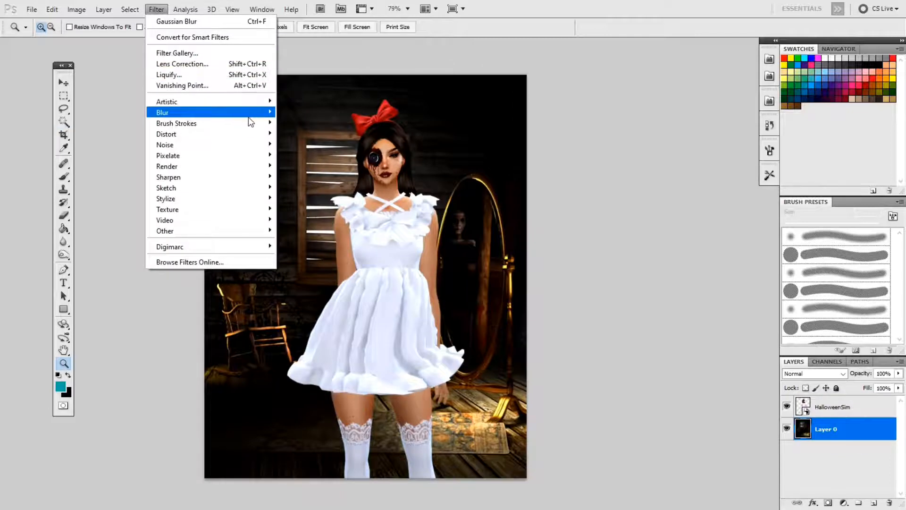
pyautogui.moveTo(250, 116)
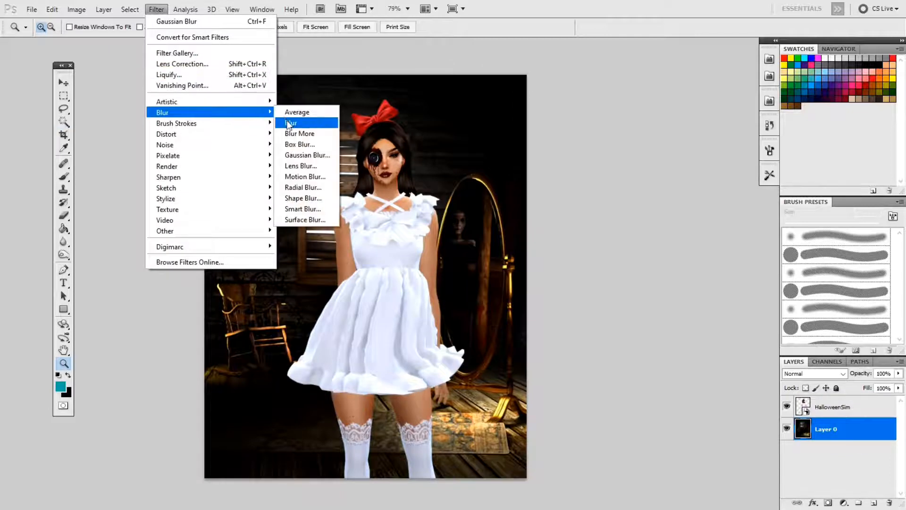
pyautogui.click(295, 155)
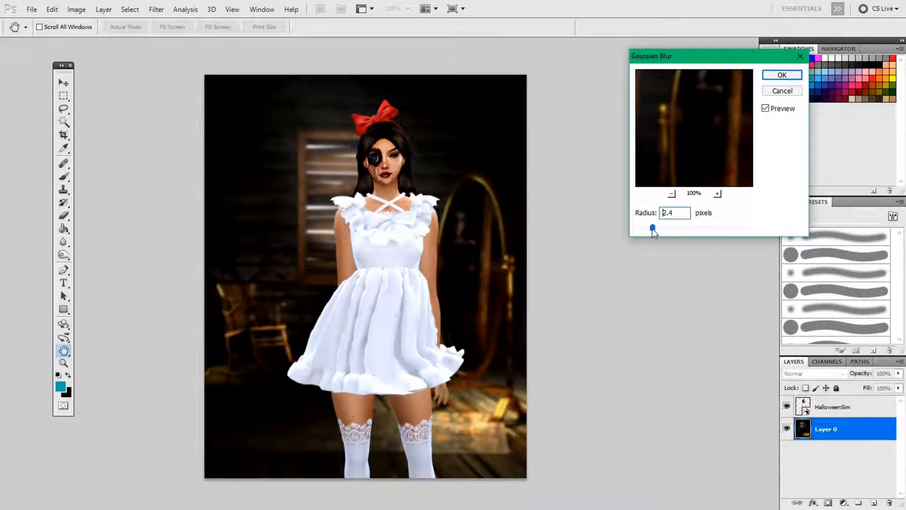
pyautogui.moveTo(654, 230); pyautogui.dragTo(647, 231)
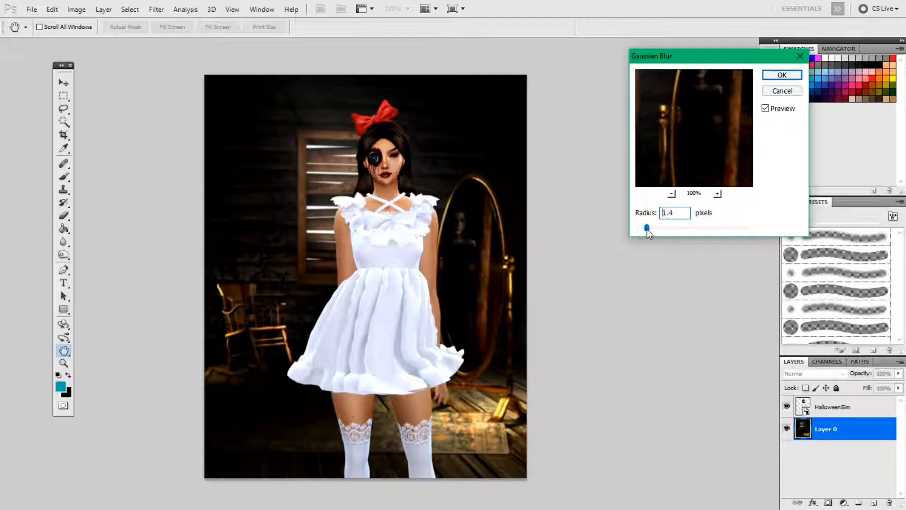
pyautogui.click(765, 109)
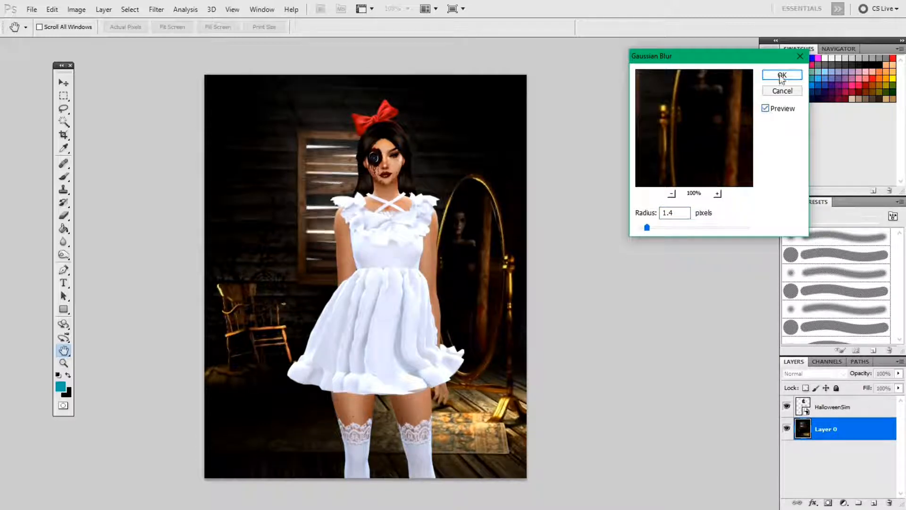
pyautogui.click(782, 75)
# - Rasterize the HalloweenSim layer
pyautogui.rightClick(850, 414)
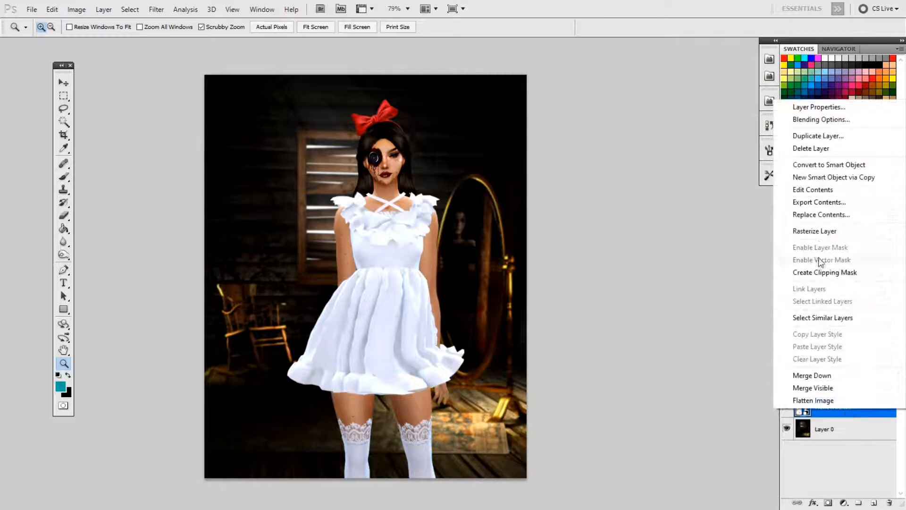
pyautogui.click(784, 231)
pyautogui.press('super')
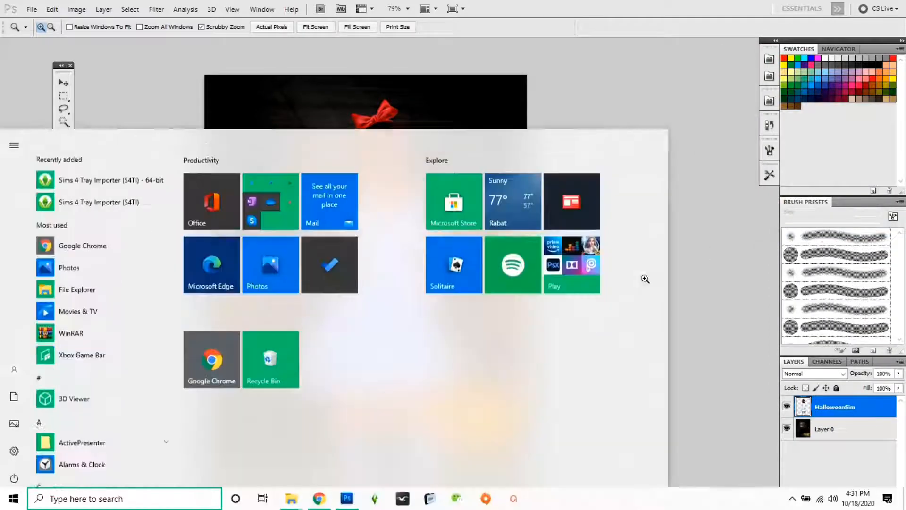
pyautogui.click(833, 498)
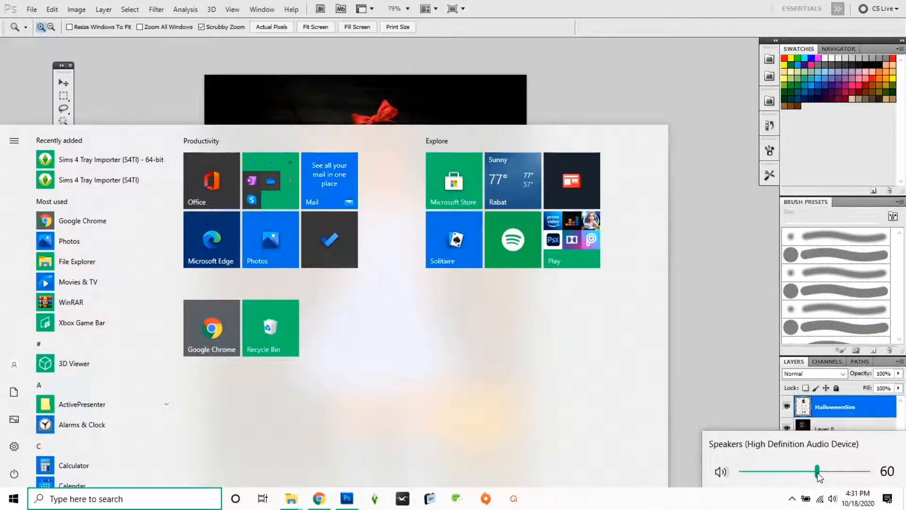
pyautogui.click(692, 232)
pyautogui.click(586, 176)
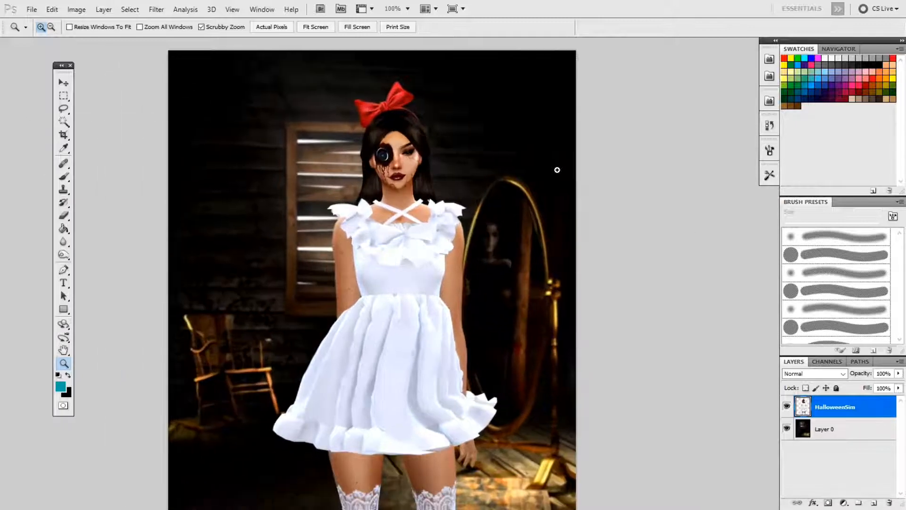
pyautogui.moveTo(734, 334); pyautogui.dragTo(633, 281)
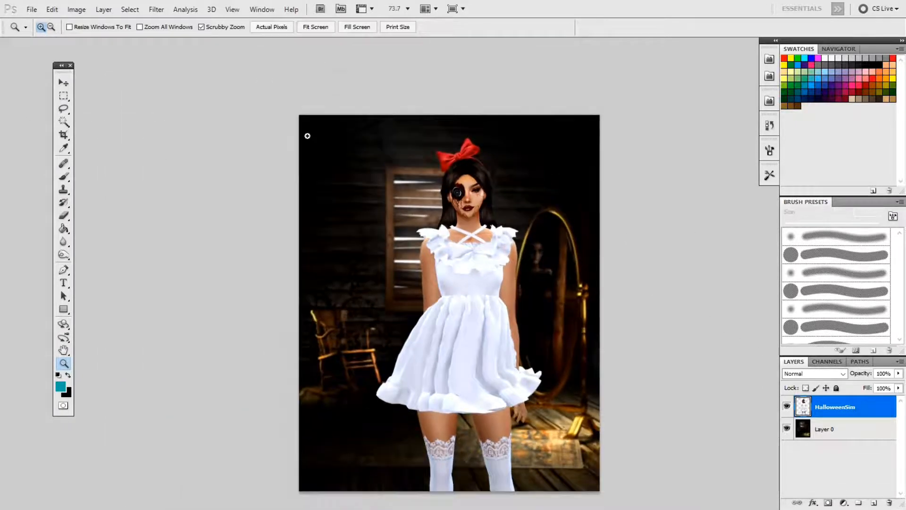
# - Add a new empty layer above HalloweenSim and set the foreground colour to dark red
pyautogui.click(875, 502)
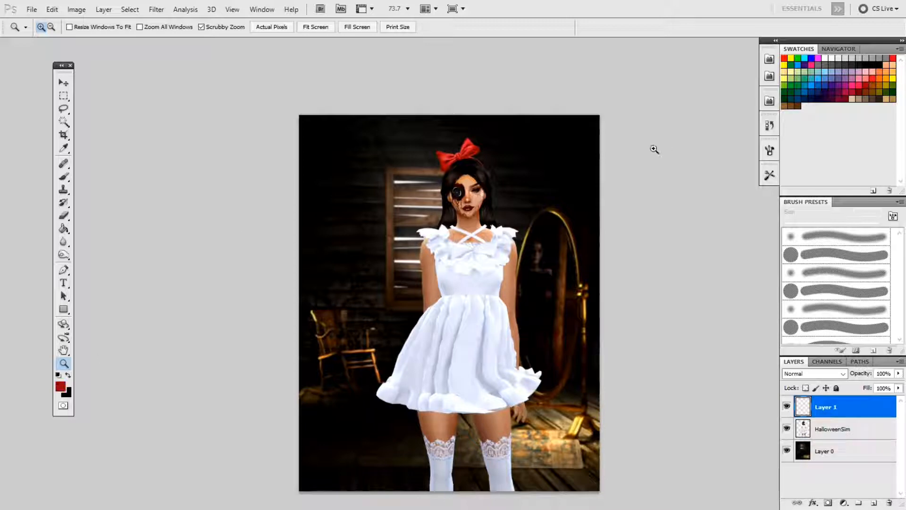
pyautogui.click(60, 387)
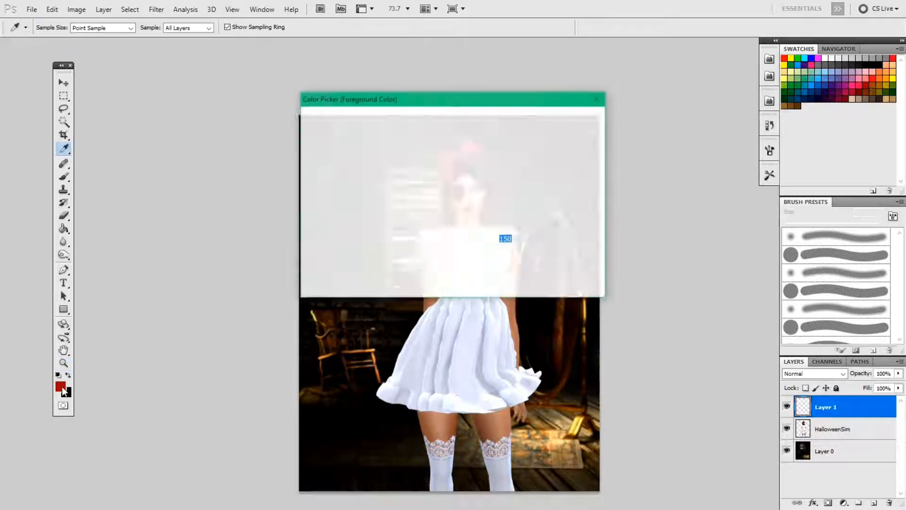
pyautogui.click(442, 214)
pyautogui.click(556, 116)
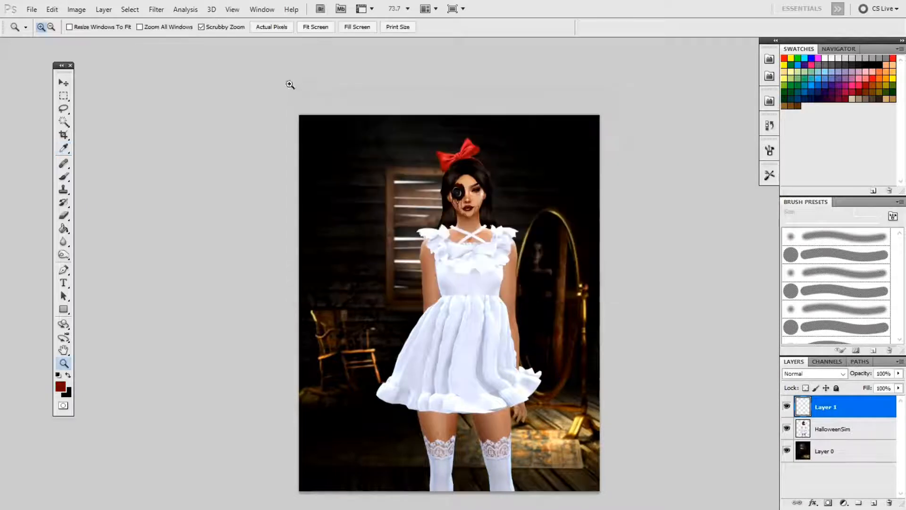
# - Load the "20 Splatter Blood Brushes" file from the PS Brushes folder into the Brush tool's presets
pyautogui.press('b')
pyautogui.click(56, 28)
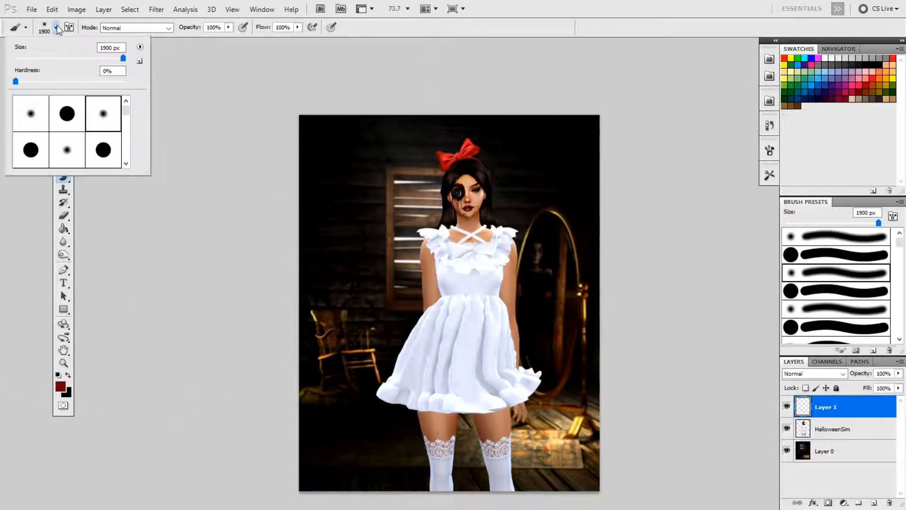
pyautogui.click(139, 61)
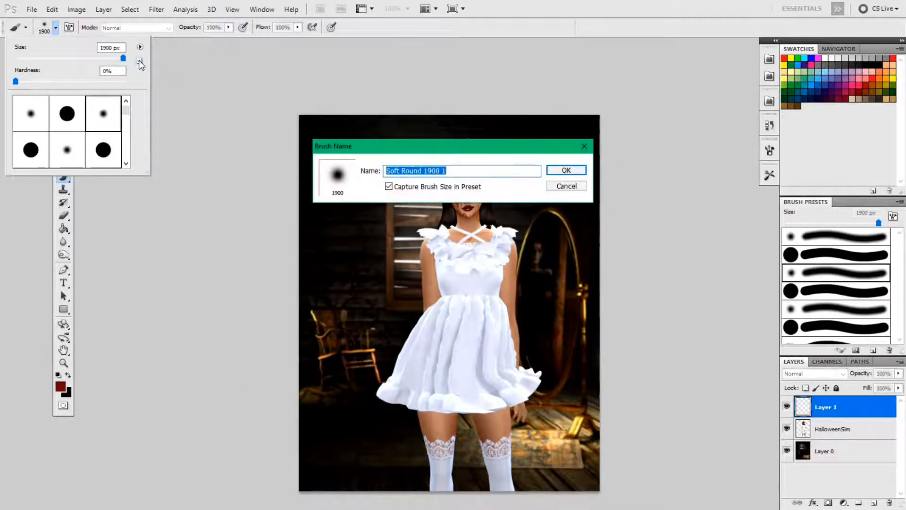
pyautogui.click(567, 186)
pyautogui.click(140, 47)
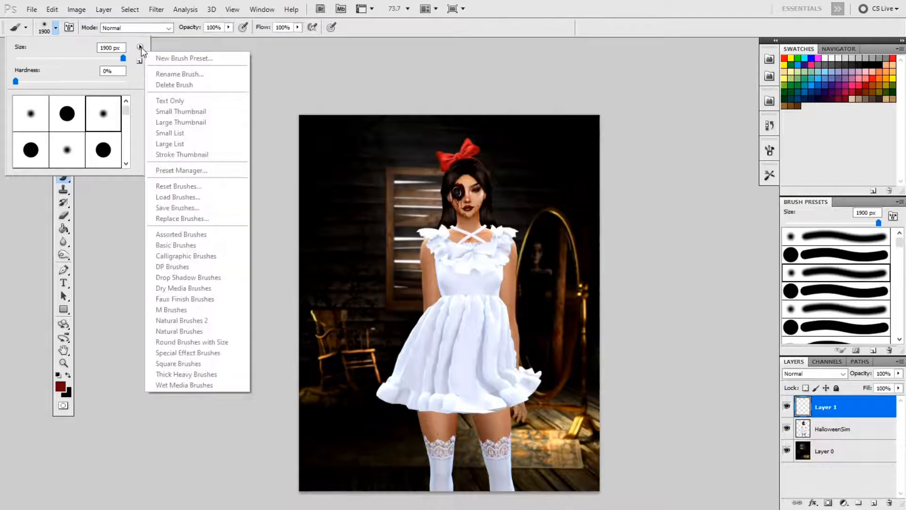
pyautogui.click(70, 112)
pyautogui.click(140, 46)
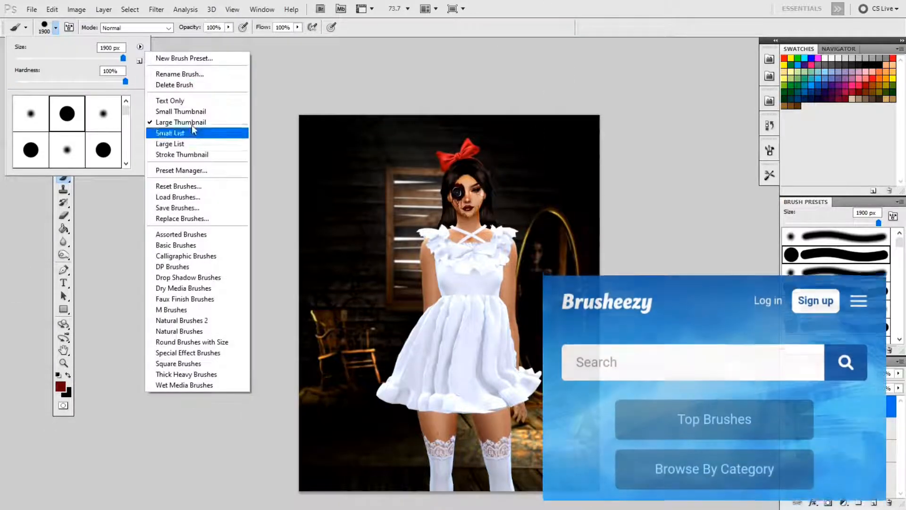
pyautogui.click(191, 201)
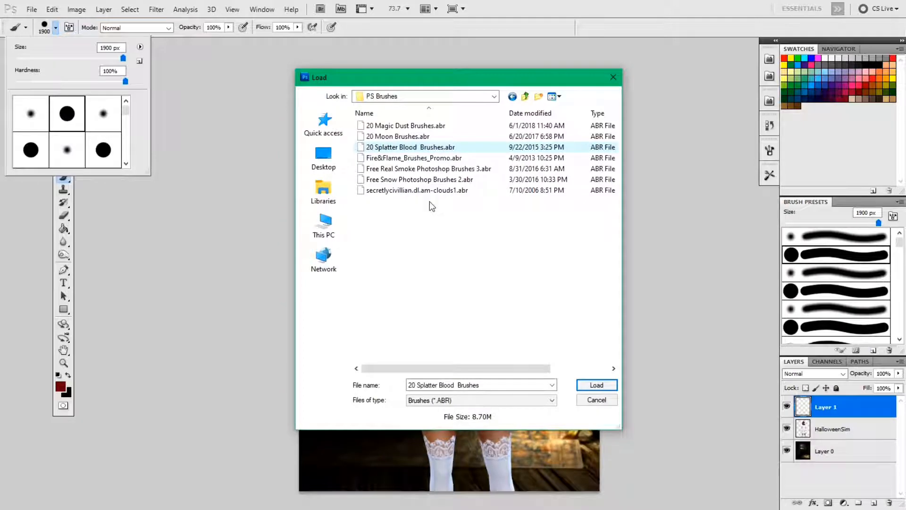
pyautogui.click(596, 384)
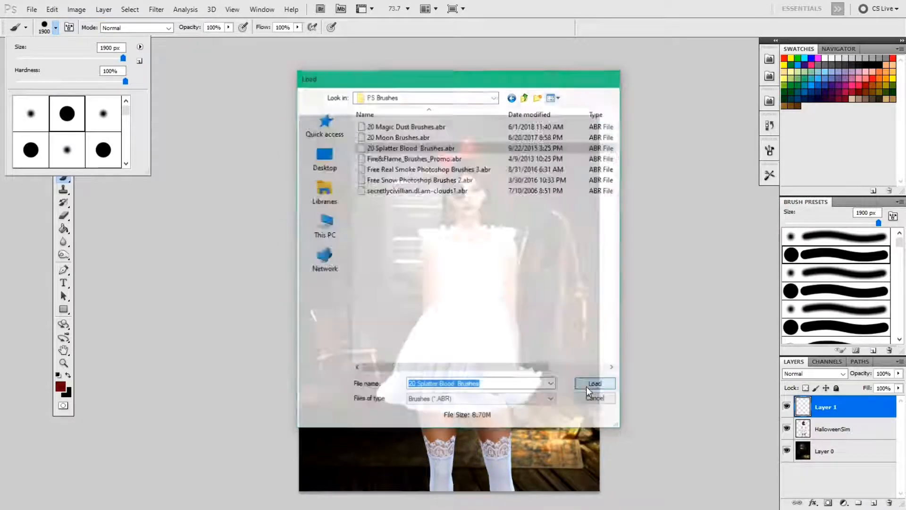
# - Stamp a dark red blood splatter on the front of the skirt with a 199 px splatter brush on Layer 1
pyautogui.moveTo(126, 112); pyautogui.dragTo(128, 149)
pyautogui.click(103, 122)
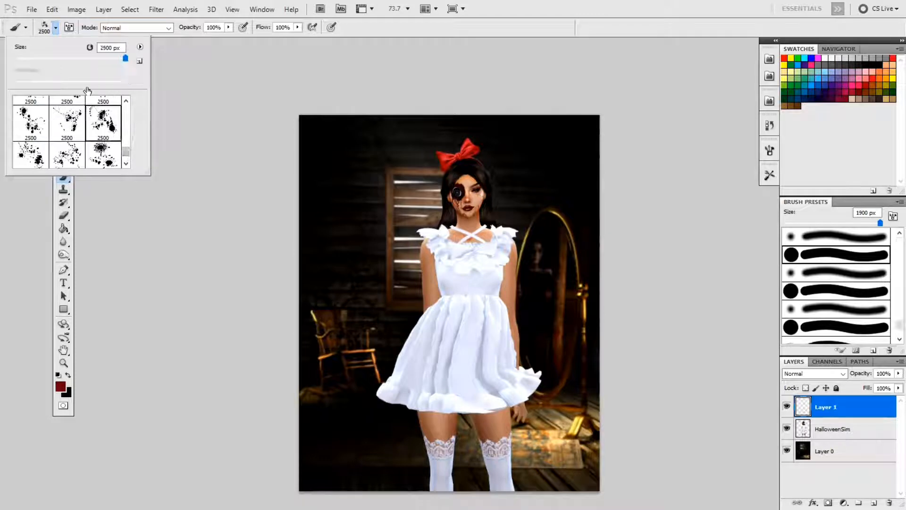
pyautogui.click(472, 353)
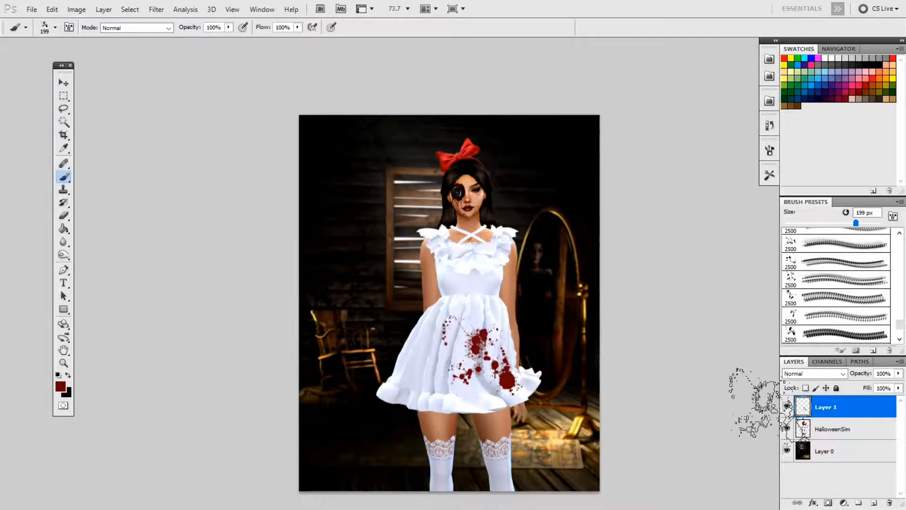
# - Set Layer 1's blend mode to Overlay and its opacity to 100%
pyautogui.click(899, 373)
pyautogui.moveTo(870, 387); pyautogui.dragTo(898, 384)
pyautogui.click(841, 375)
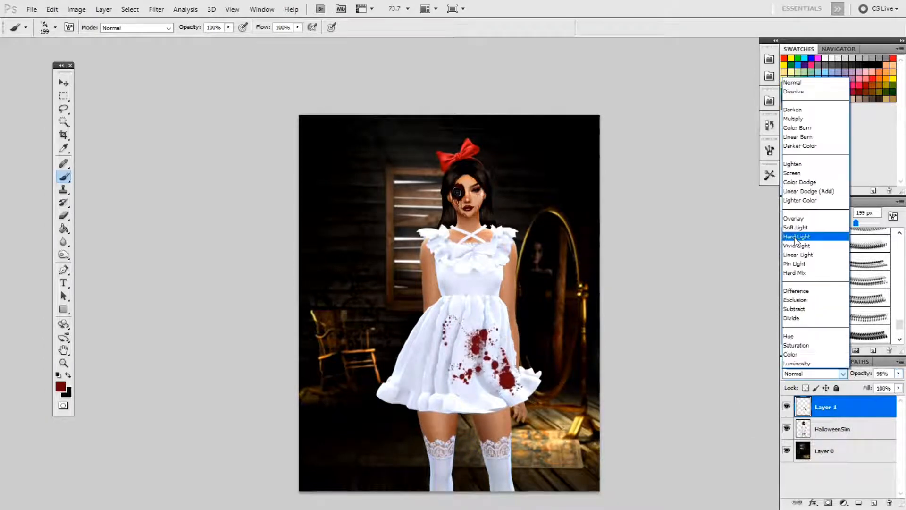
pyautogui.click(803, 228)
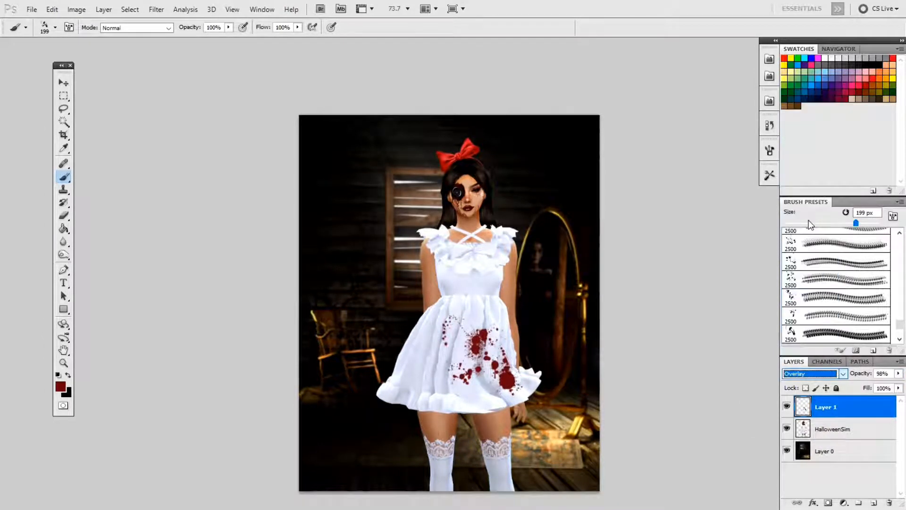
pyautogui.click(898, 373)
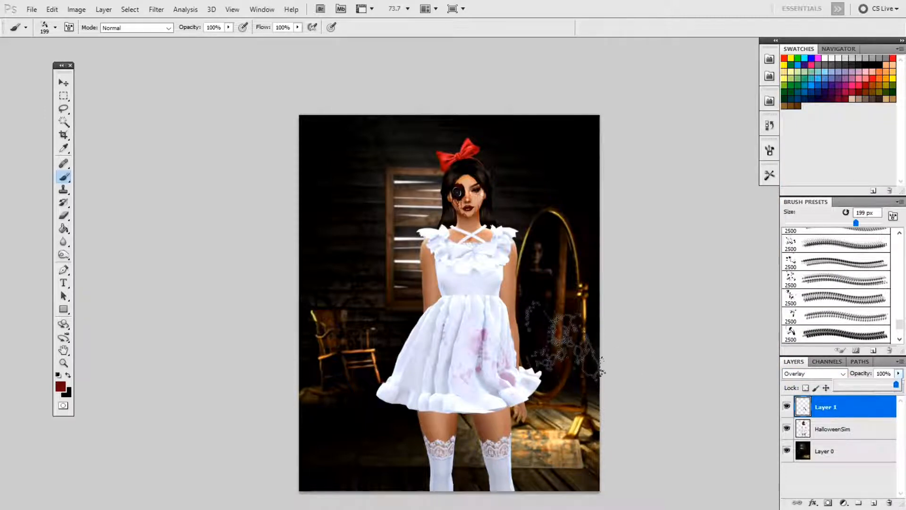
# - Add a new layer and stamp a larger 277 px splatter from another blood brush on the skirt's left half
pyautogui.click(874, 502)
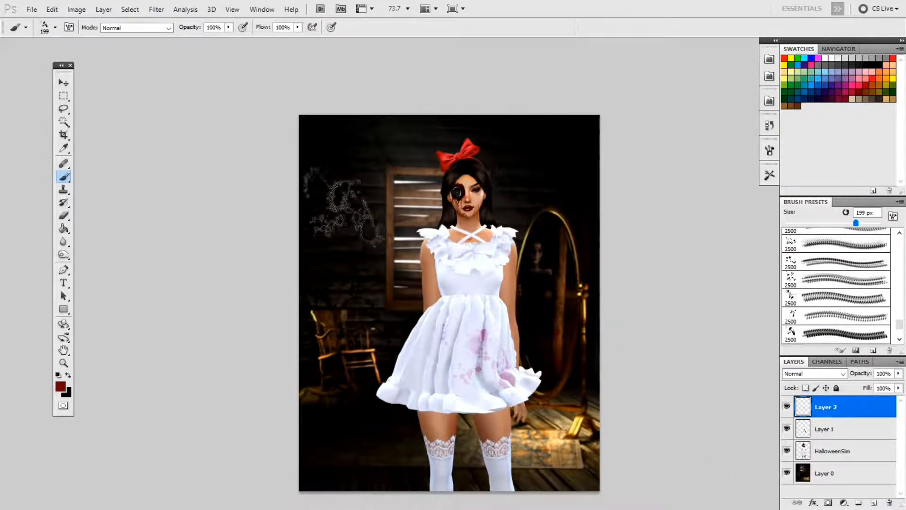
pyautogui.click(56, 27)
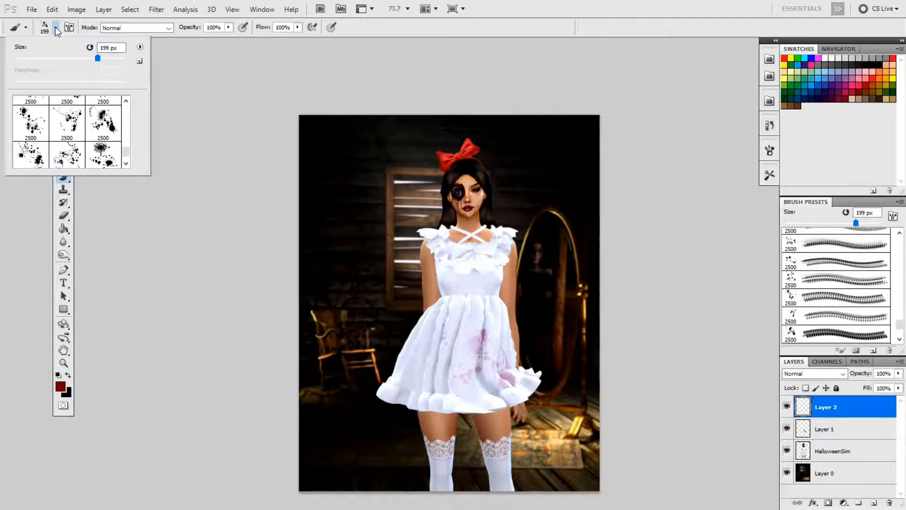
pyautogui.click(128, 161)
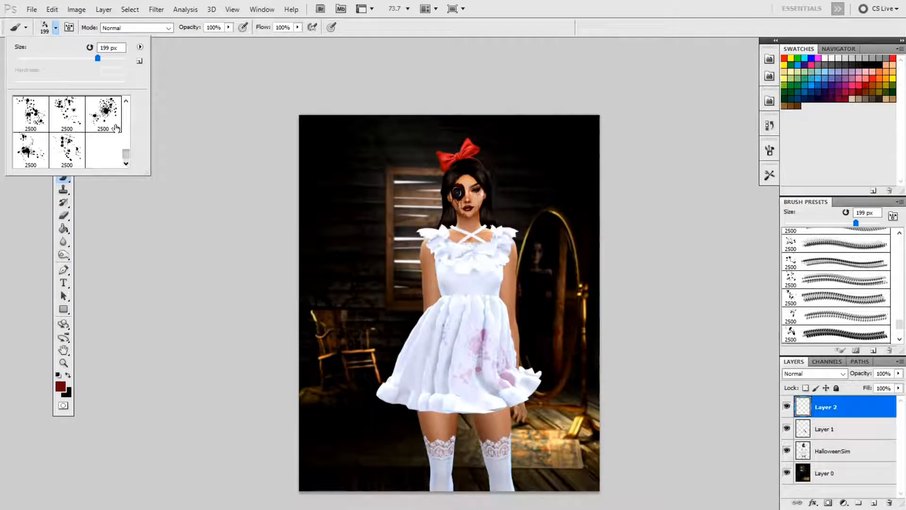
pyautogui.click(119, 112)
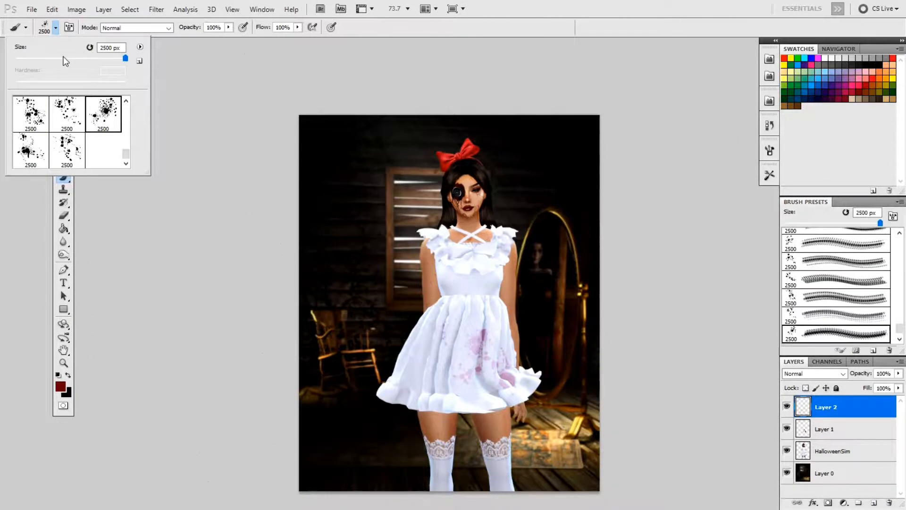
pyautogui.click(437, 351)
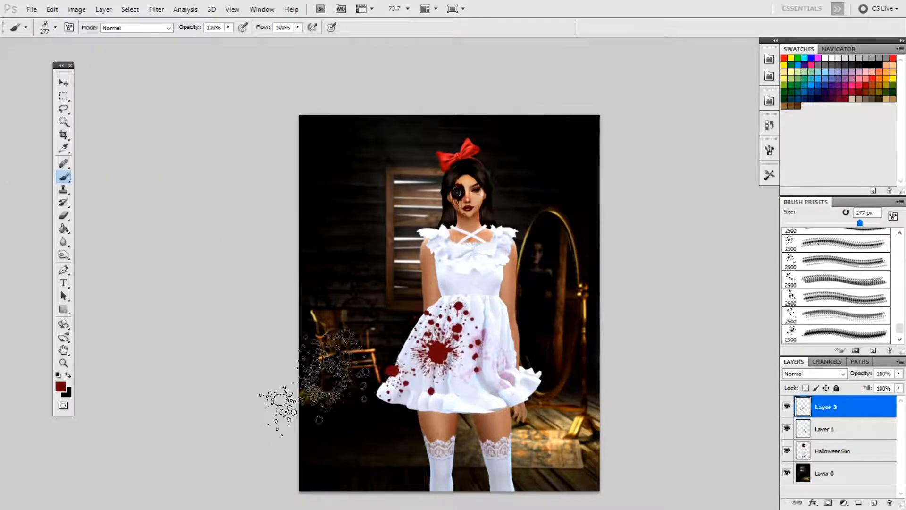
# - Try the Overlay and Hard Light blend modes on Layer 2
pyautogui.click(813, 373)
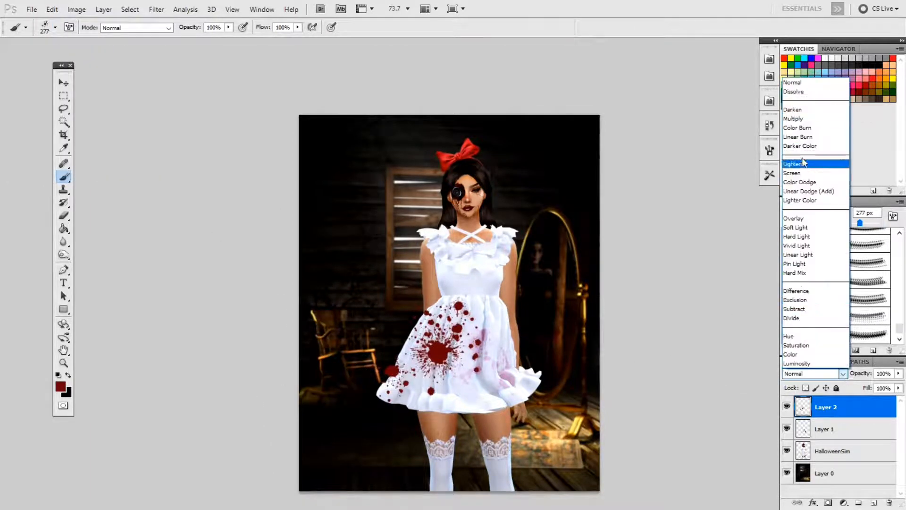
pyautogui.click(803, 218)
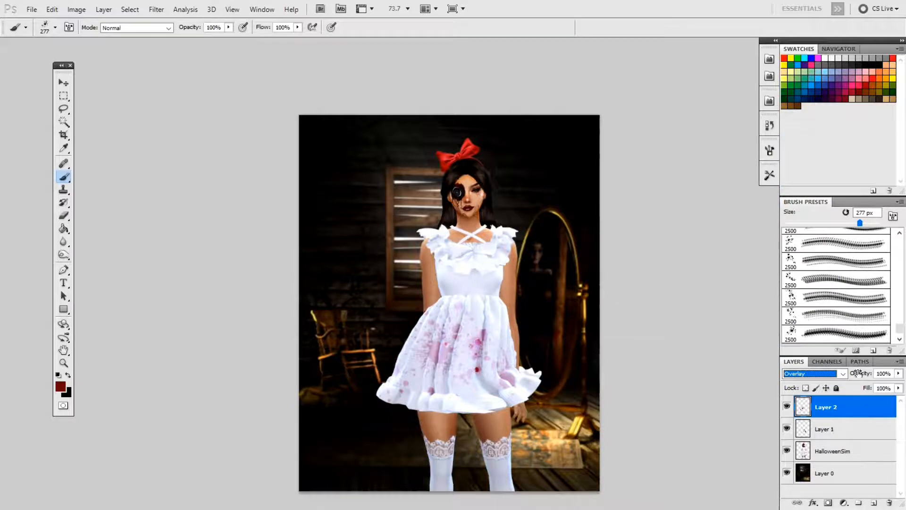
pyautogui.click(843, 375)
pyautogui.click(803, 238)
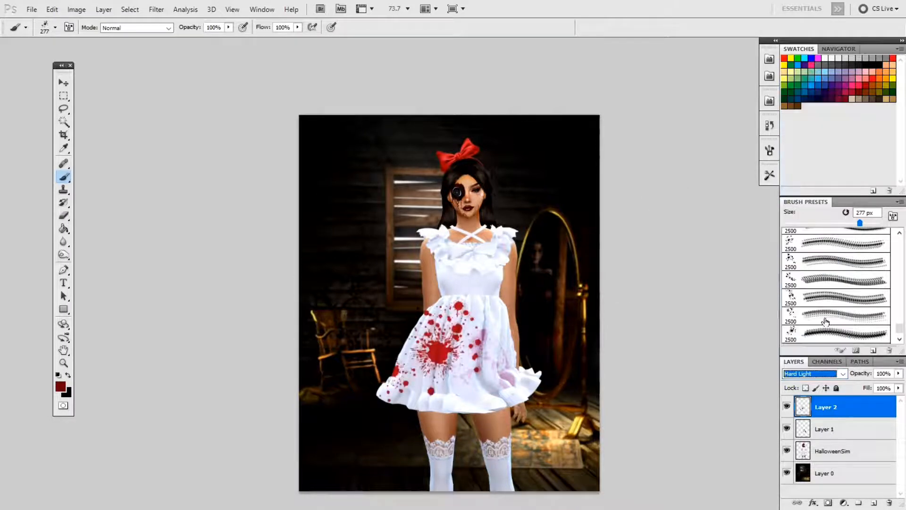
# - Set Layer 2's blend mode to Linear Burn and its opacity to 88%
pyautogui.press('Up')
pyautogui.press('Up')
pyautogui.press('Up')
pyautogui.press('Up')
pyautogui.press('Up')
pyautogui.press('Up')
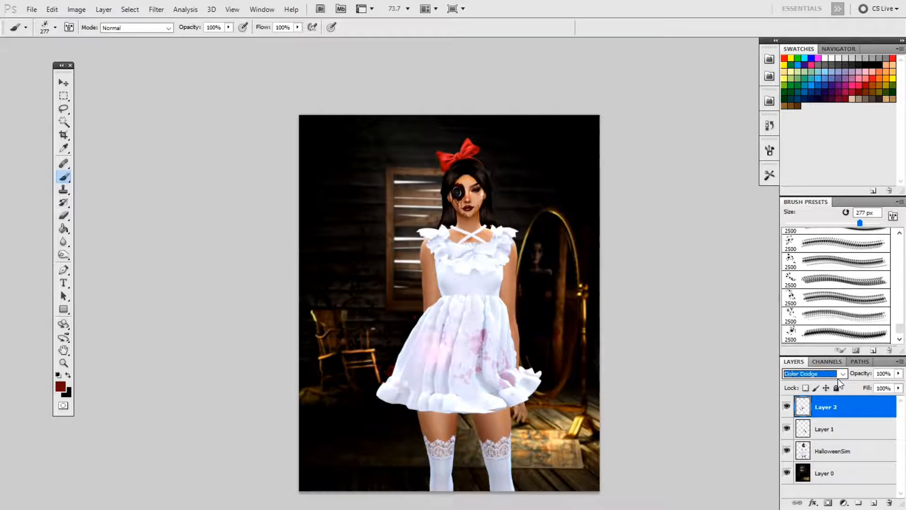
pyautogui.press('Up')
pyautogui.press('Up')
pyautogui.press('Up')
pyautogui.press('Up')
pyautogui.press('Up')
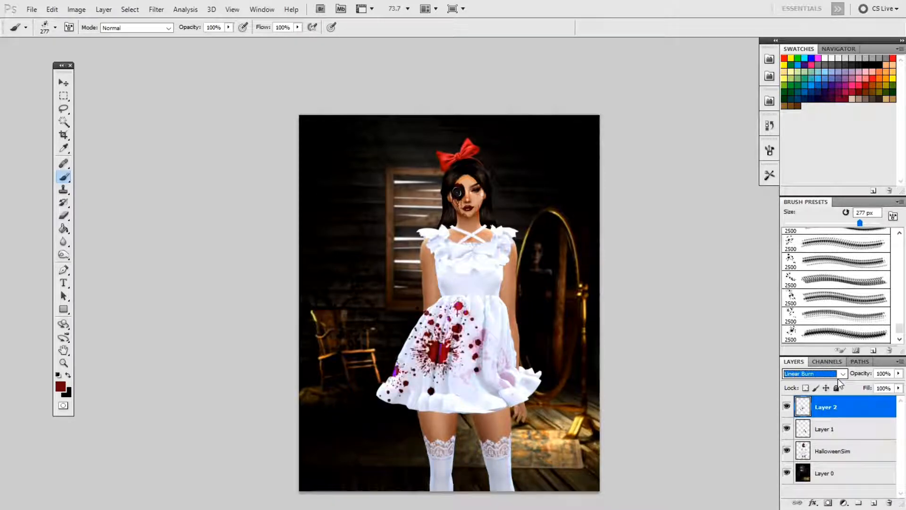
pyautogui.press('Down')
pyautogui.click(899, 375)
pyautogui.moveTo(897, 385); pyautogui.dragTo(889, 385)
# - Inspect the Layer 2 and Layer 1 splatters up close for spill beyond the dress, with the Eraser ready at 35 px
pyautogui.press('z')
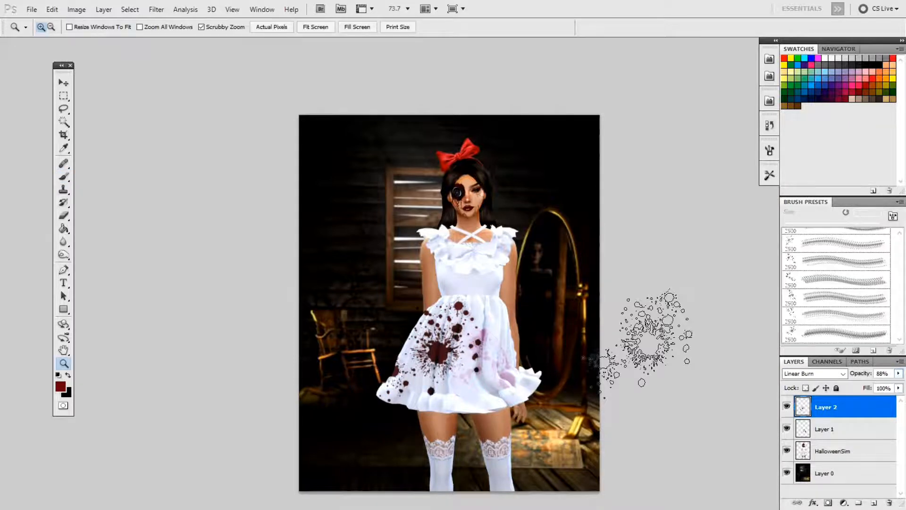
pyautogui.moveTo(456, 322); pyautogui.dragTo(499, 341)
pyautogui.press('e')
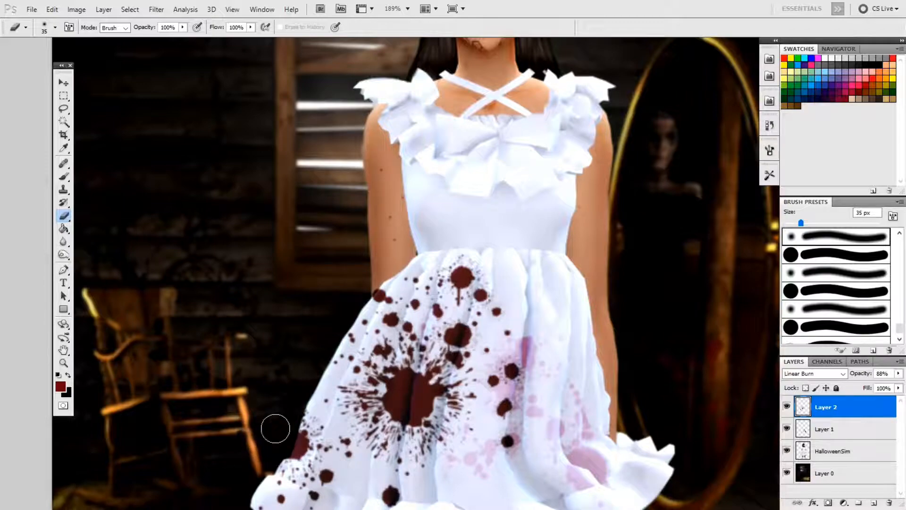
pyautogui.scroll(-5, 278, 417)
pyautogui.hscroll(2, 278, 418)
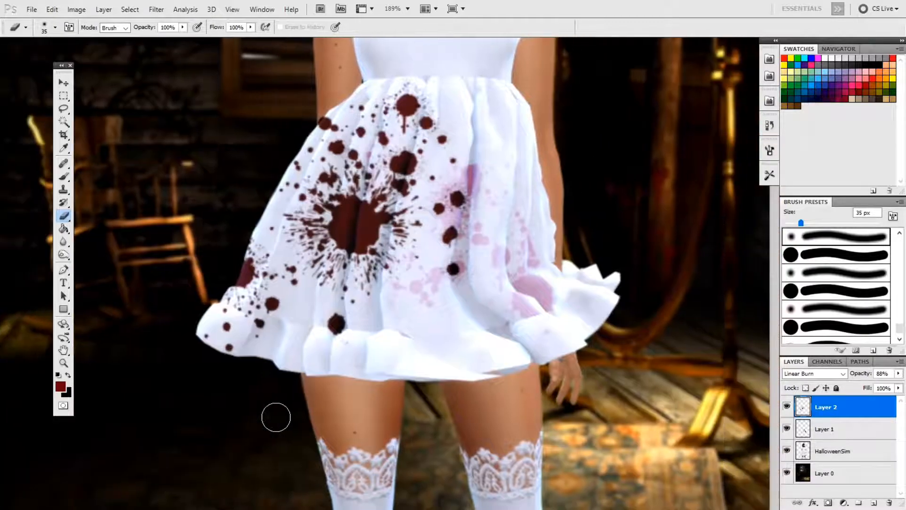
pyautogui.scroll(2, 213, 198)
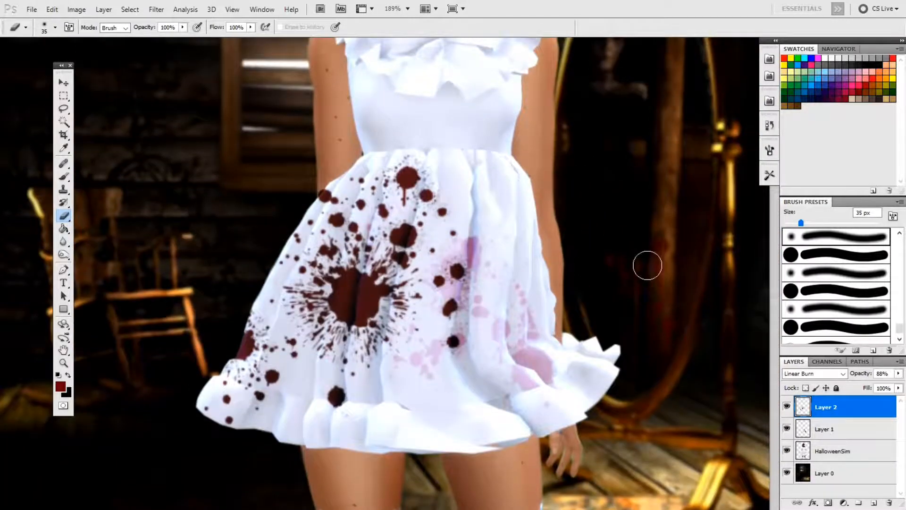
pyautogui.click(838, 436)
pyautogui.scroll(2, 659, 246)
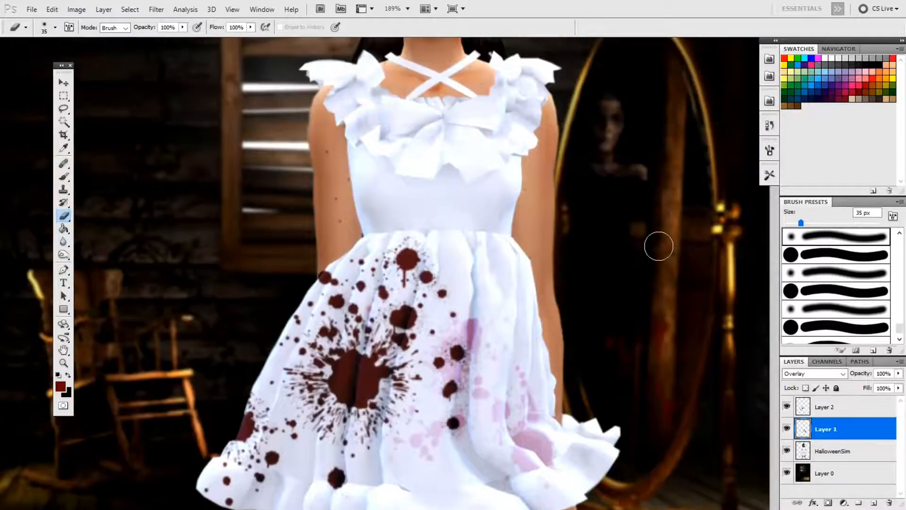
pyautogui.hscroll(1, 659, 246)
pyautogui.scroll(-6, 606, 254)
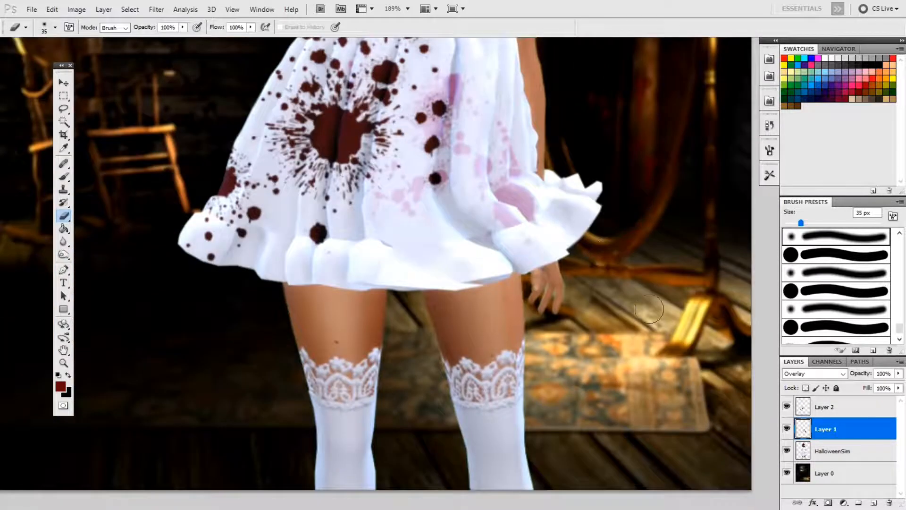
pyautogui.scroll(8, 652, 310)
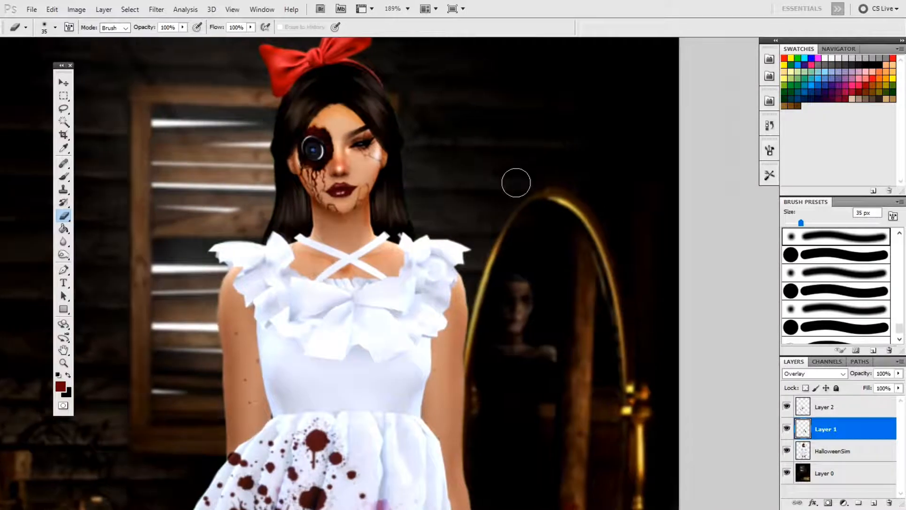
# - Soften the cut-out edges around the character's hair on the HalloweenSim layer with the Blur tool at 20 px and 100% strength
pyautogui.press('z')
pyautogui.moveTo(411, 132); pyautogui.dragTo(452, 151)
pyautogui.scroll(2, 152, 126)
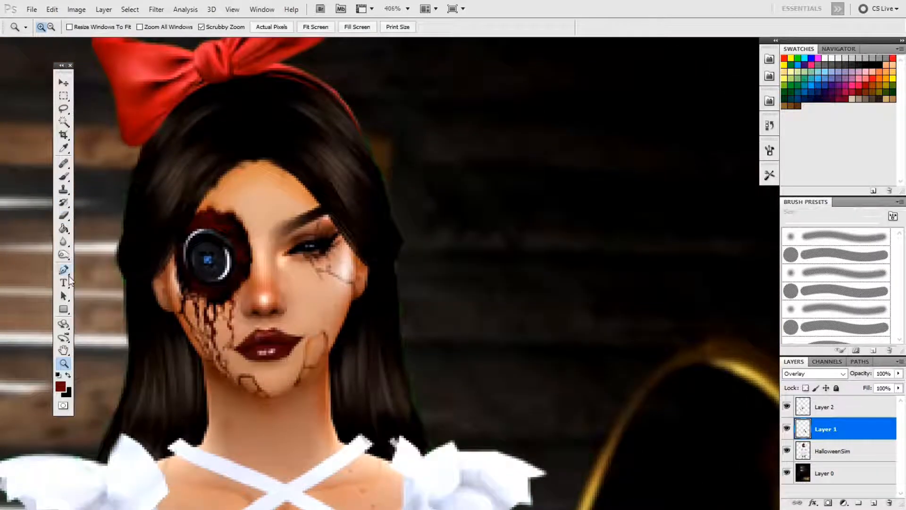
pyautogui.click(63, 242)
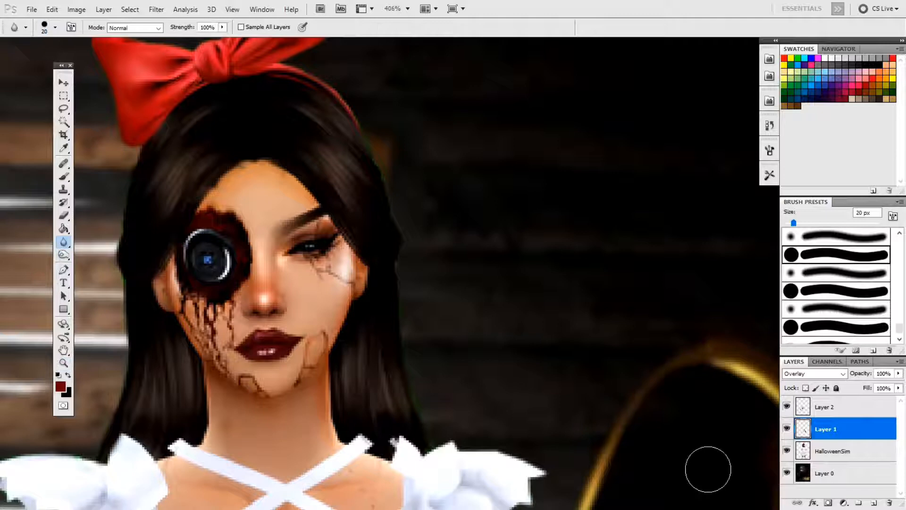
pyautogui.click(832, 452)
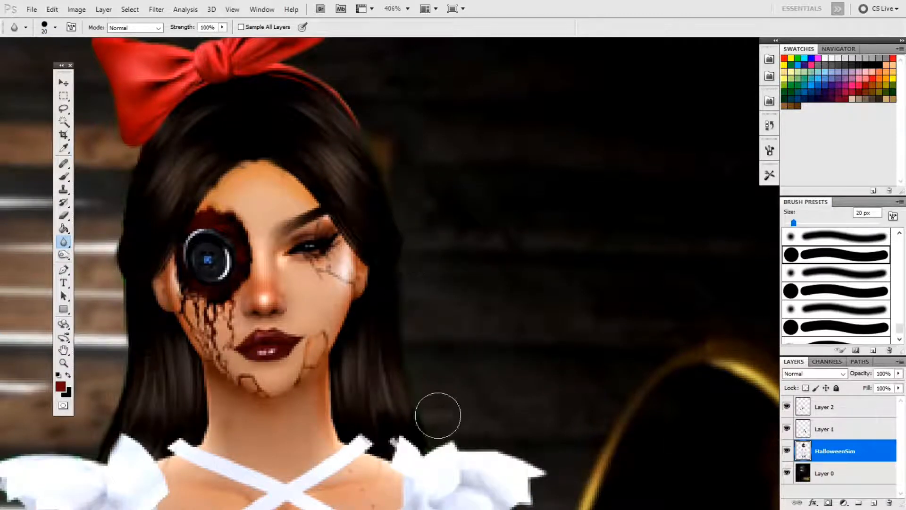
pyautogui.hscroll(-5, 472, 406)
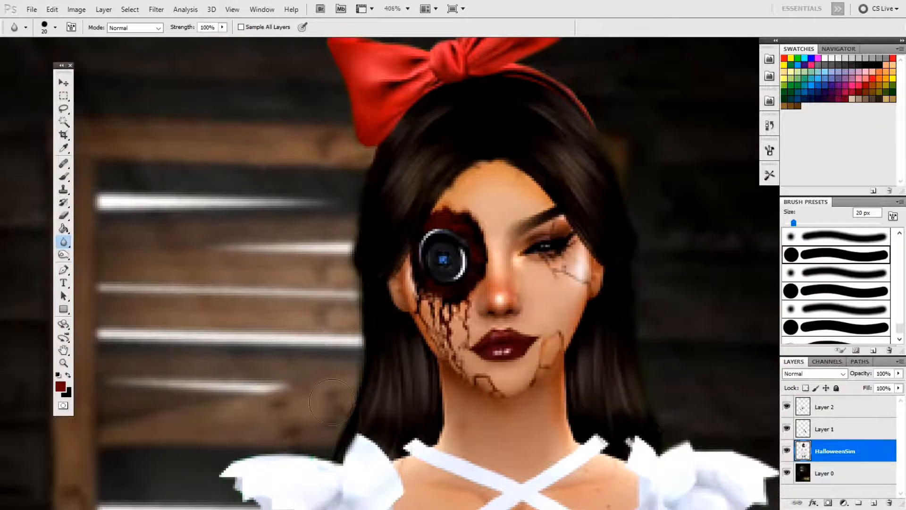
pyautogui.scroll(1, 317, 425)
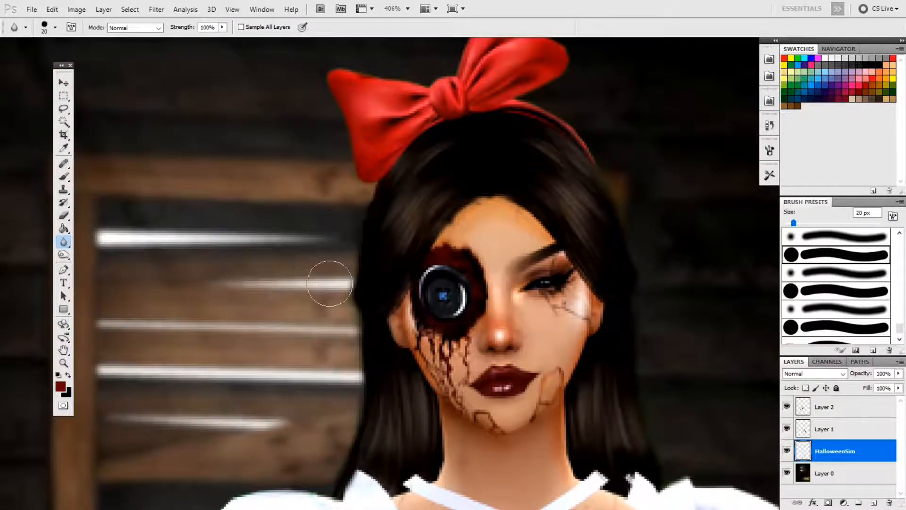
pyautogui.hscroll(1, 657, 189)
pyautogui.press('z')
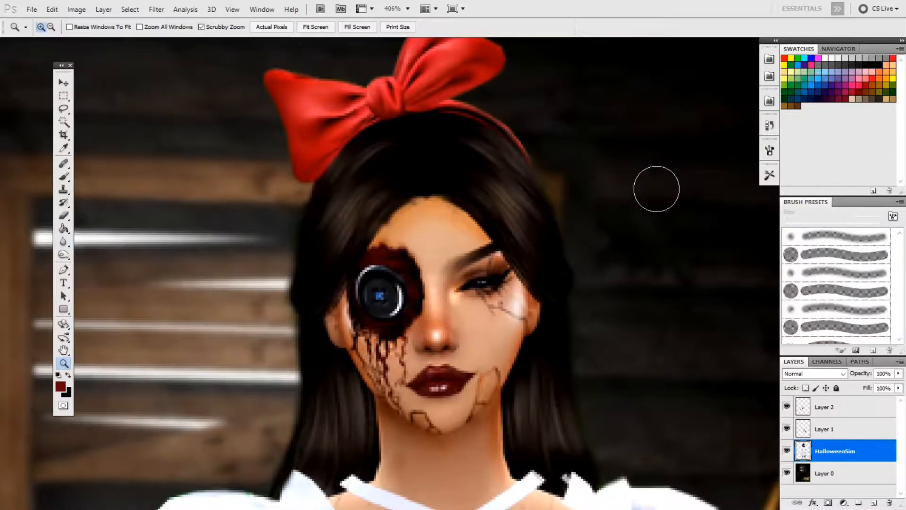
pyautogui.moveTo(650, 238); pyautogui.dragTo(605, 211)
pyautogui.hscroll(3, 605, 211)
pyautogui.scroll(-5, 606, 211)
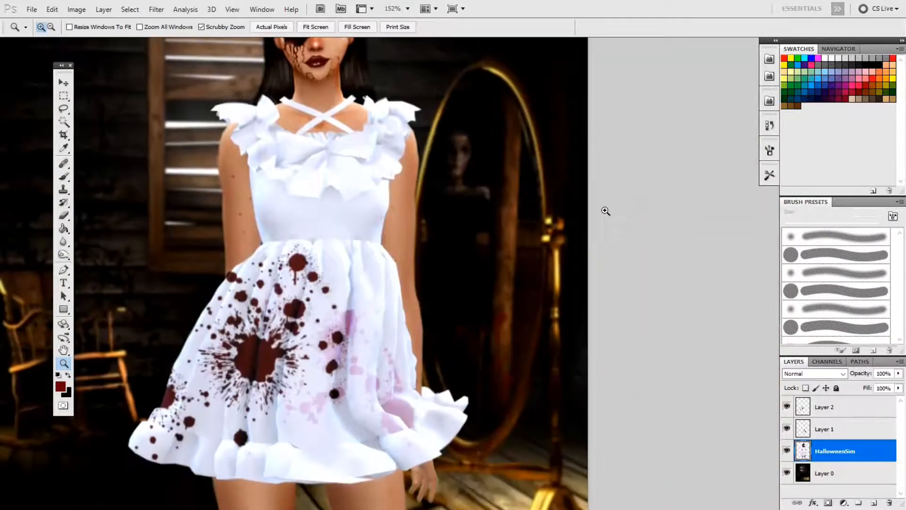
pyautogui.scroll(-1, 507, 227)
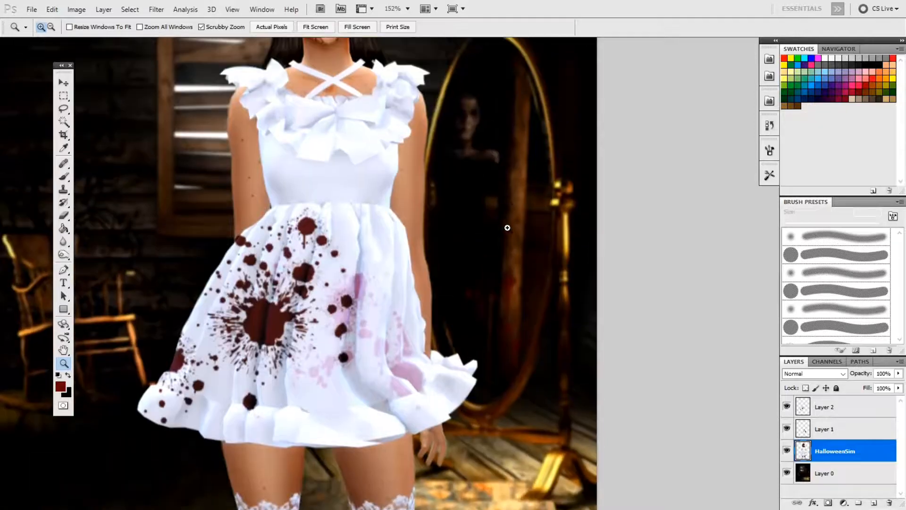
pyautogui.click(64, 255)
pyautogui.click(89, 263)
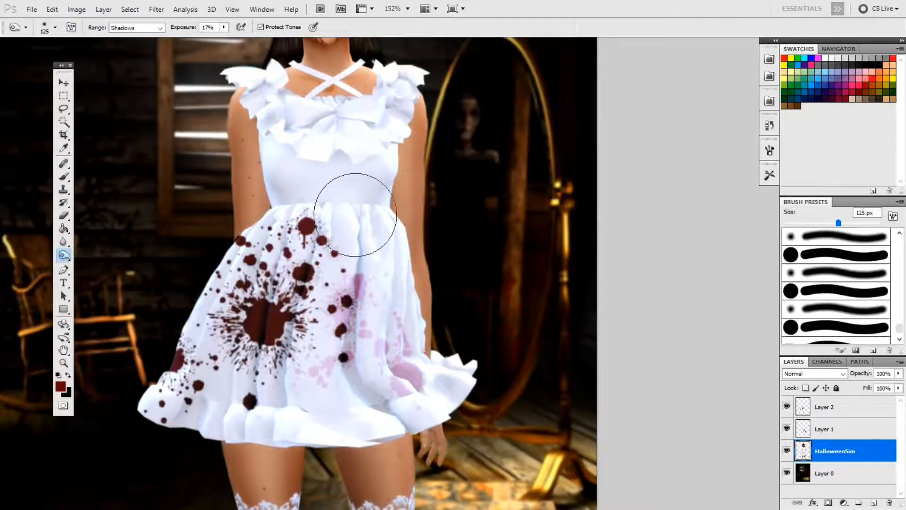
pyautogui.press('[')
pyautogui.press('[')
pyautogui.press('[')
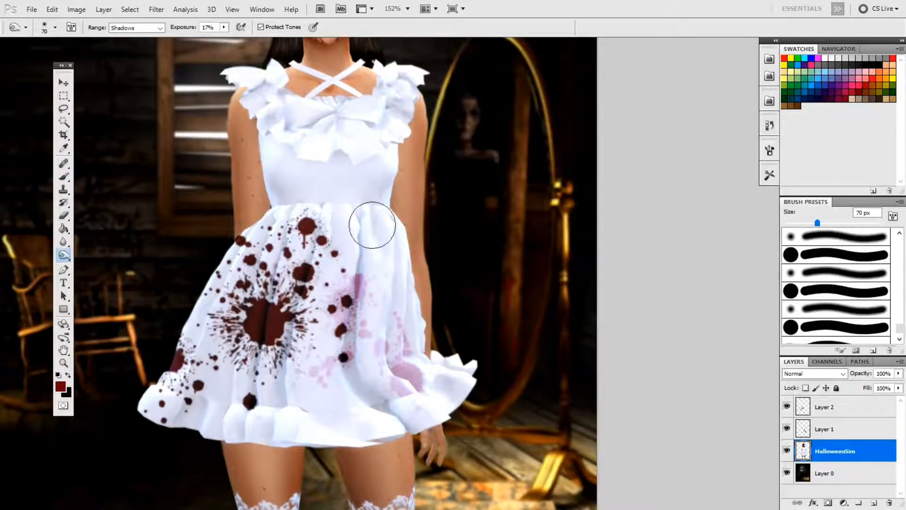
pyautogui.hscroll(1, 378, 419)
pyautogui.scroll(-1, 378, 418)
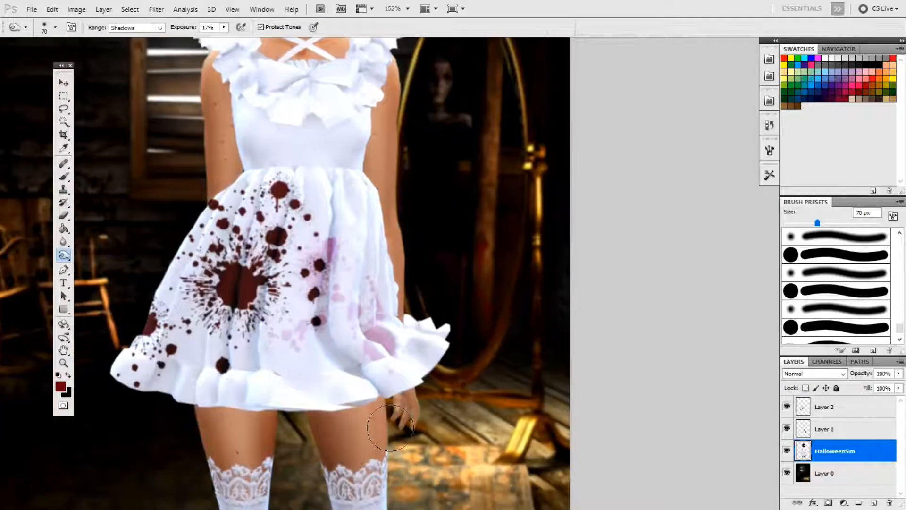
# - Erase the Layer 2 splatter spots crossing the skirt's edge below the waist and those on the ruffled hem with the 35 px Eraser
pyautogui.press('z')
pyautogui.moveTo(161, 221); pyautogui.dragTo(203, 243)
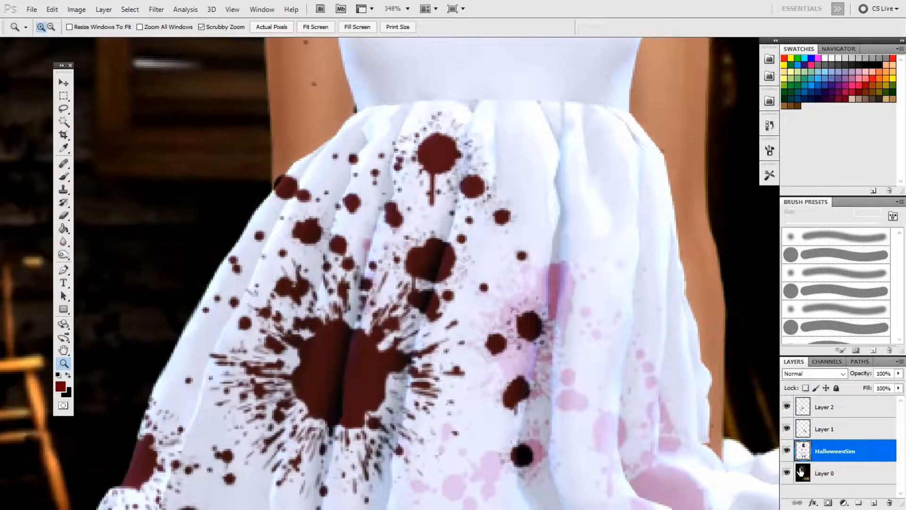
pyautogui.click(787, 451)
pyautogui.click(787, 451)
pyautogui.click(788, 430)
pyautogui.click(787, 430)
pyautogui.click(817, 406)
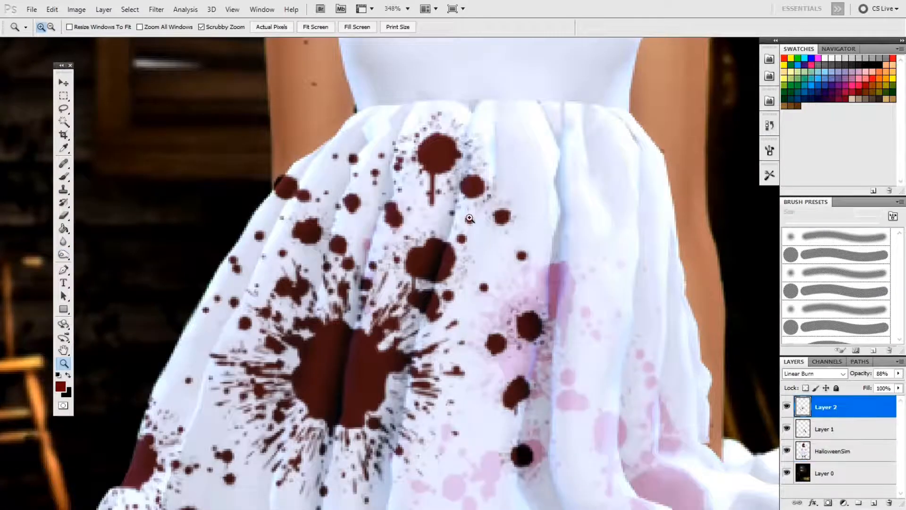
pyautogui.press('e')
pyautogui.moveTo(251, 136)
pyautogui.mouseDown()
pyautogui.moveTo(255, 160)
pyautogui.moveTo(244, 147)
pyautogui.moveTo(259, 162)
pyautogui.moveTo(269, 150)
pyautogui.moveTo(250, 170)
pyautogui.moveTo(271, 152)
pyautogui.moveTo(247, 193)
pyautogui.moveTo(266, 174)
pyautogui.moveTo(248, 151)
pyautogui.moveTo(260, 175)
pyautogui.mouseUp()
pyautogui.scroll(-5, 260, 175)
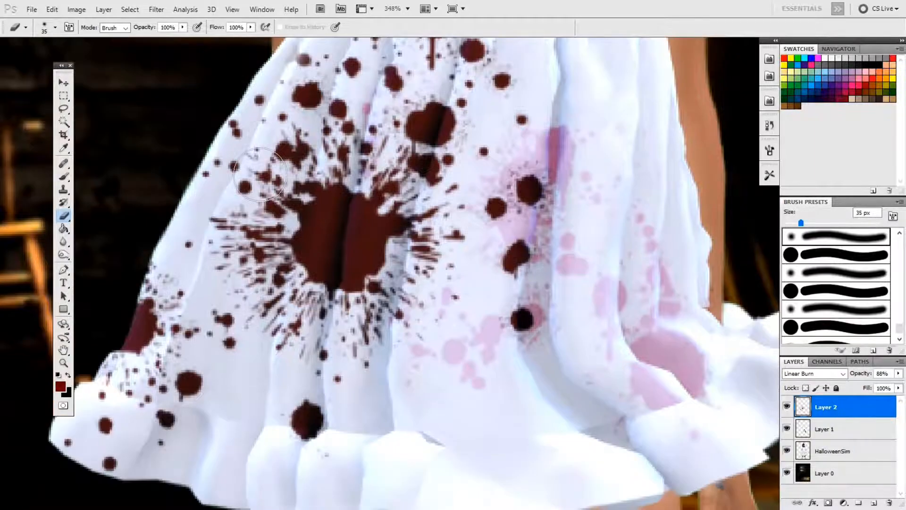
pyautogui.hscroll(-3, 260, 175)
pyautogui.moveTo(183, 350)
pyautogui.mouseDown()
pyautogui.moveTo(151, 435)
pyautogui.moveTo(227, 479)
pyautogui.moveTo(264, 411)
pyautogui.moveTo(215, 428)
pyautogui.moveTo(378, 453)
pyautogui.moveTo(324, 388)
pyautogui.moveTo(223, 405)
pyautogui.moveTo(308, 384)
pyautogui.moveTo(305, 392)
pyautogui.mouseUp()
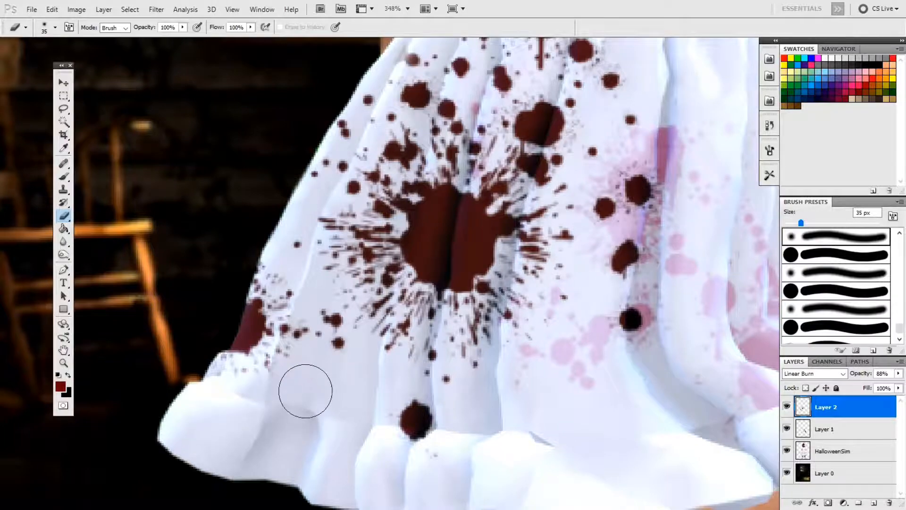
# - Add a new layer above Layer 2 and choose the last blood splatter preset for the Brush tool
pyautogui.press('z')
pyautogui.hotkey('ctrl', '0')
pyautogui.hscroll(4, 395, 344)
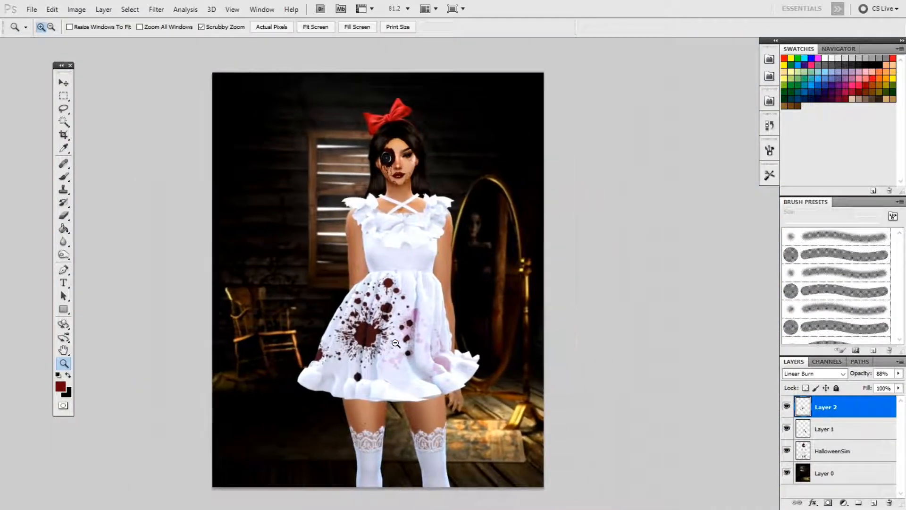
pyautogui.scroll(-3, 396, 343)
pyautogui.scroll(4, 396, 343)
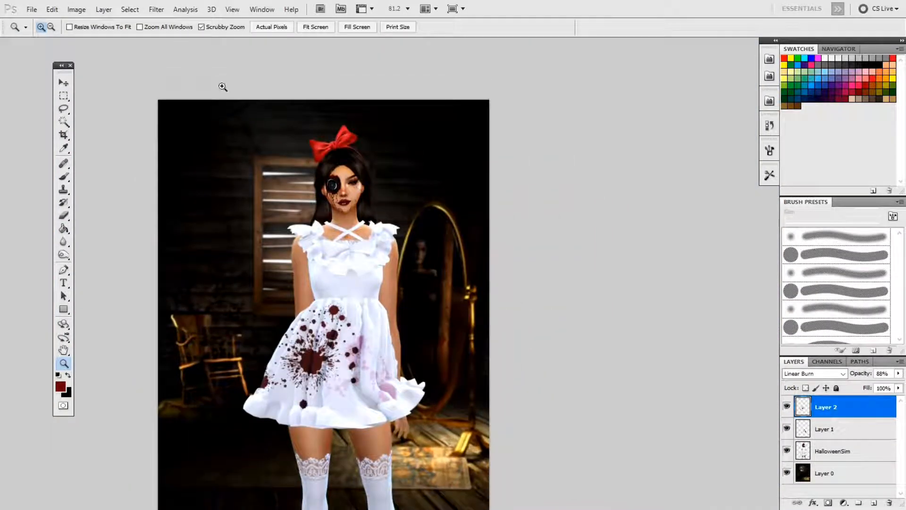
pyautogui.click(871, 503)
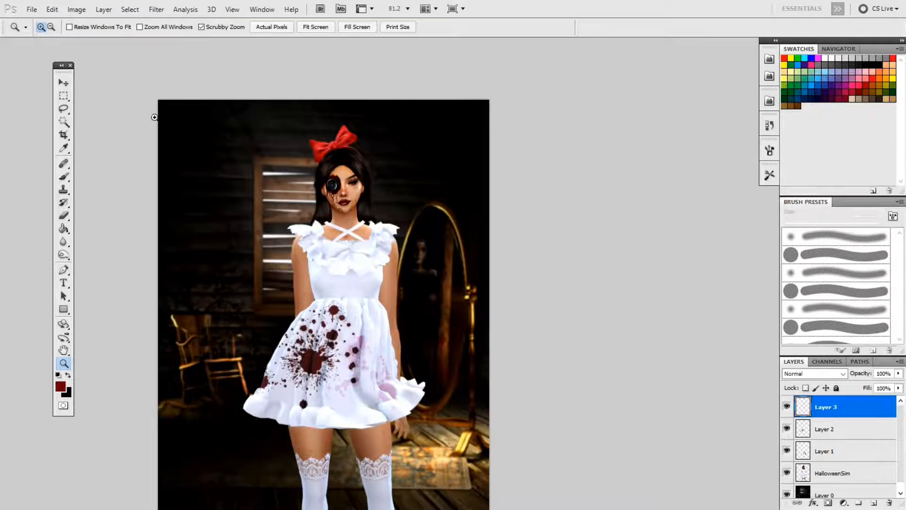
pyautogui.press('b')
pyautogui.click(55, 28)
pyautogui.click(126, 164)
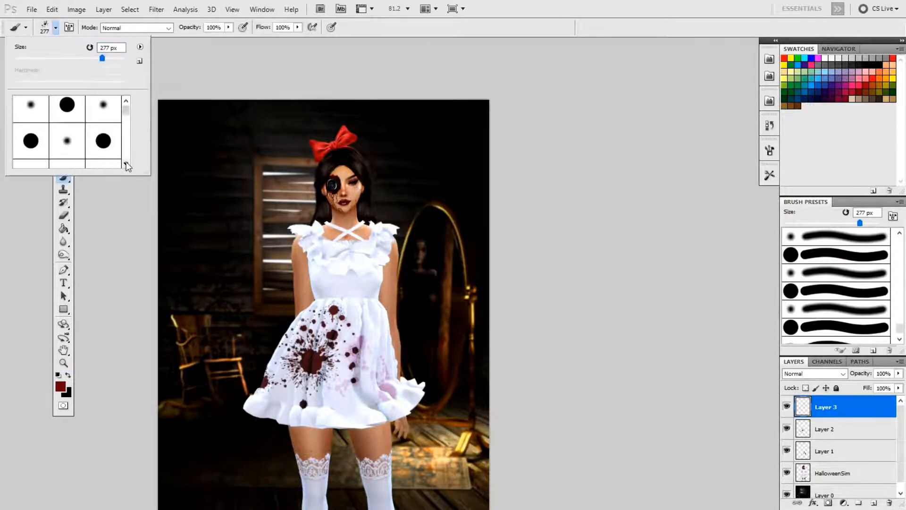
pyautogui.click(126, 164)
pyautogui.click(126, 165)
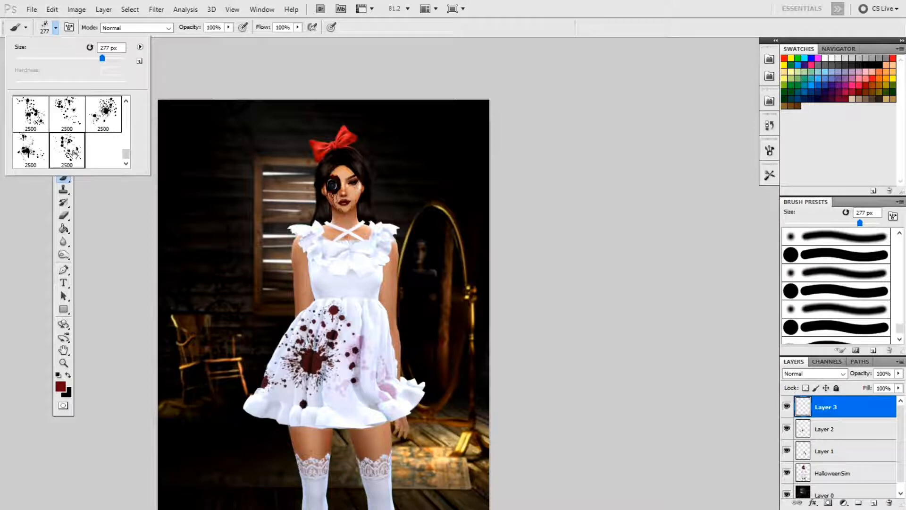
pyautogui.click(75, 154)
# - Try a splatter stamp over the dress bodice with the brush at 411 px and undo it
pyautogui.moveTo(125, 59); pyautogui.dragTo(110, 60)
pyautogui.click(352, 290)
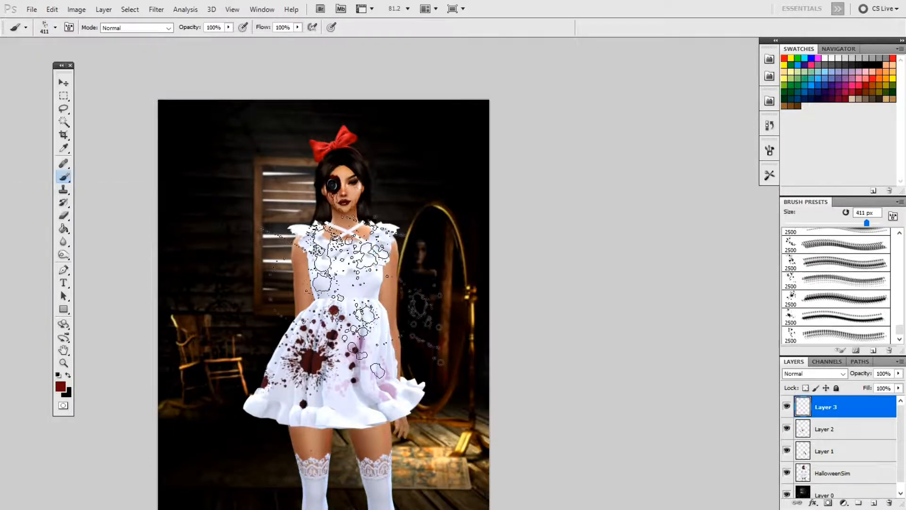
pyautogui.click(351, 290)
pyautogui.hotkey('ctrl', 'z')
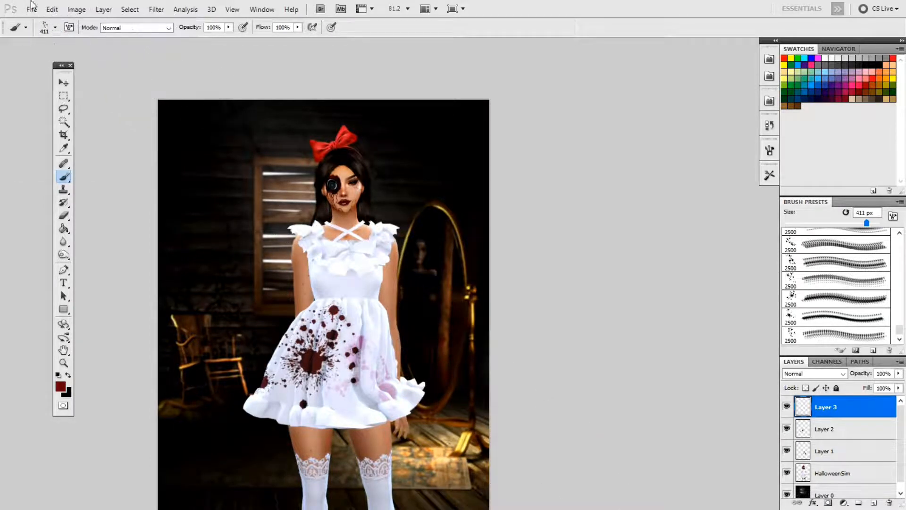
pyautogui.click(56, 28)
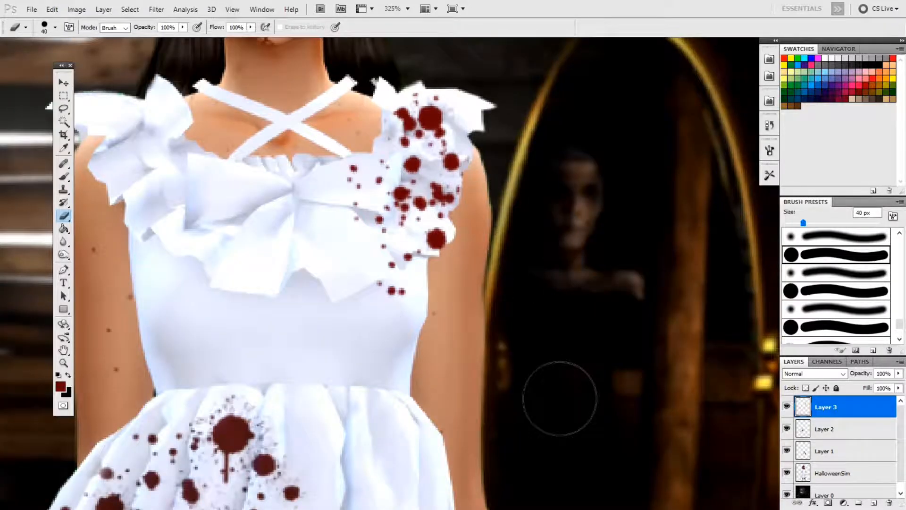
# - Try the Overlay, Hard Light, Linear Light and Lighter Color blend modes on Layer 3's shoulder splatter
pyautogui.press('z')
pyautogui.moveTo(551, 395)
pyautogui.mouseDown()
pyautogui.moveTo(516, 497)
pyautogui.moveTo(513, 379)
pyautogui.mouseUp()
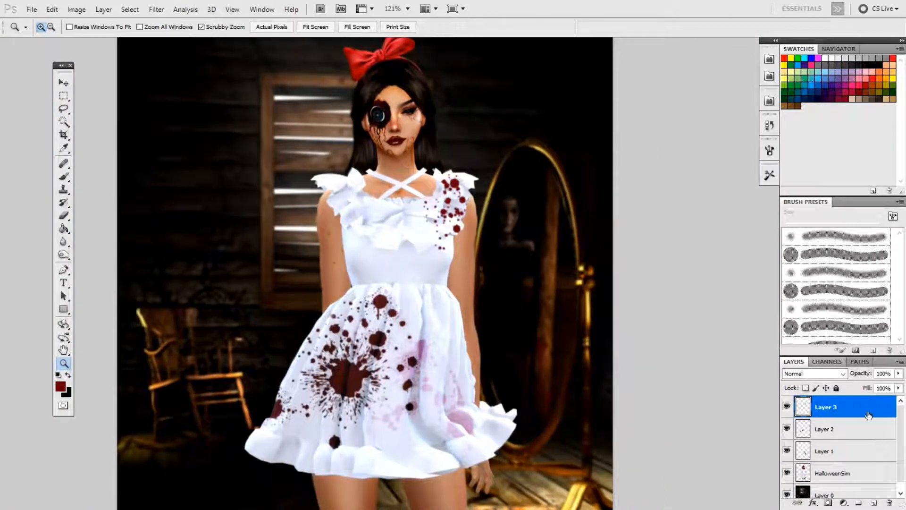
pyautogui.click(843, 374)
pyautogui.click(807, 219)
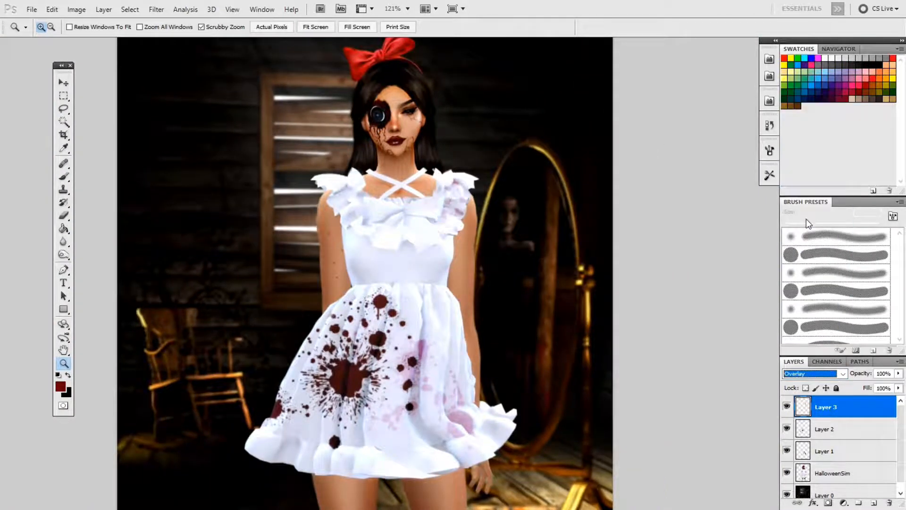
pyautogui.click(835, 373)
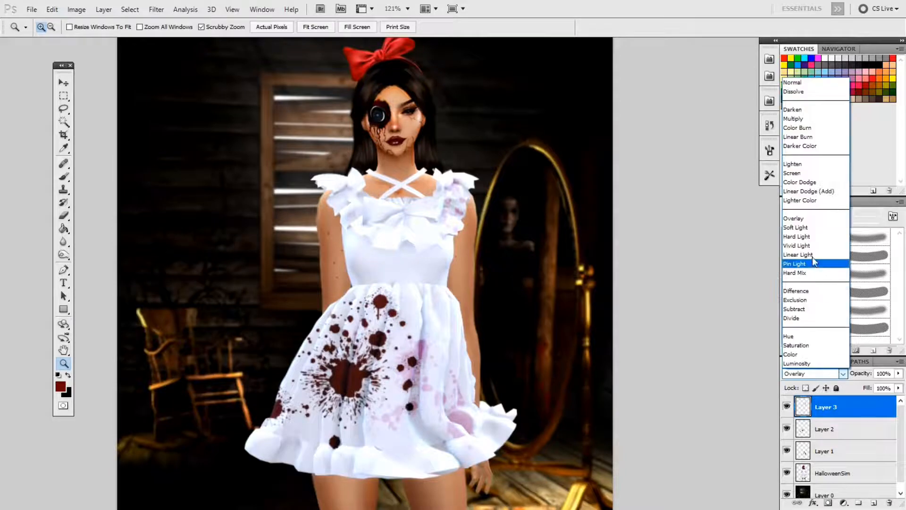
pyautogui.click(812, 257)
pyautogui.click(836, 374)
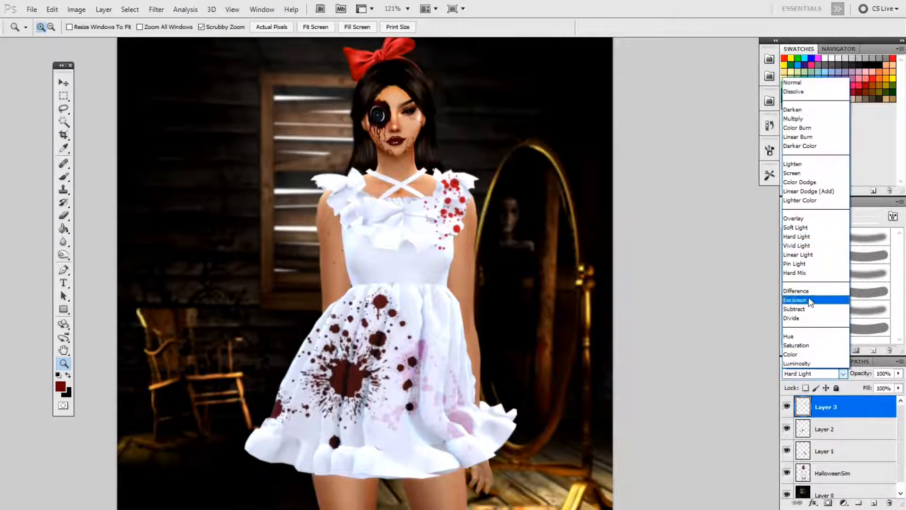
pyautogui.click(812, 259)
pyautogui.click(835, 373)
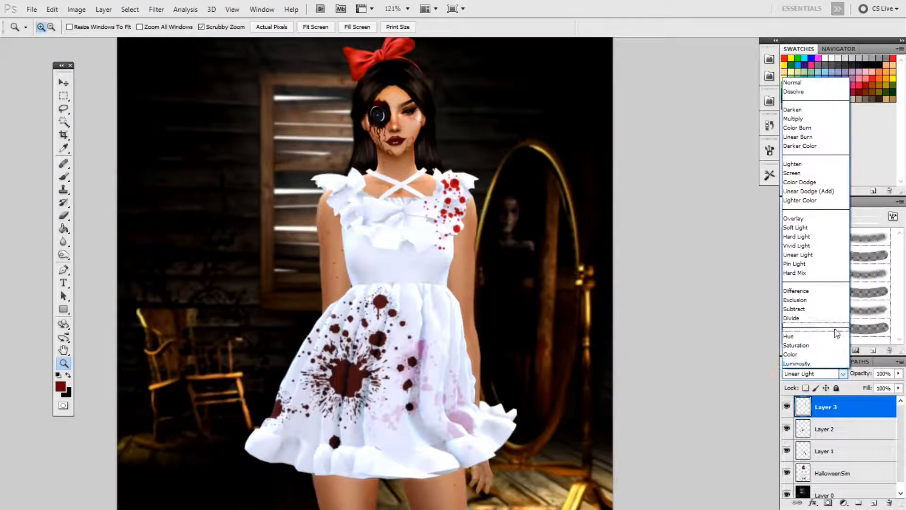
pyautogui.click(818, 201)
# - Set Layer 3's blend mode to Linear Burn
pyautogui.click(835, 375)
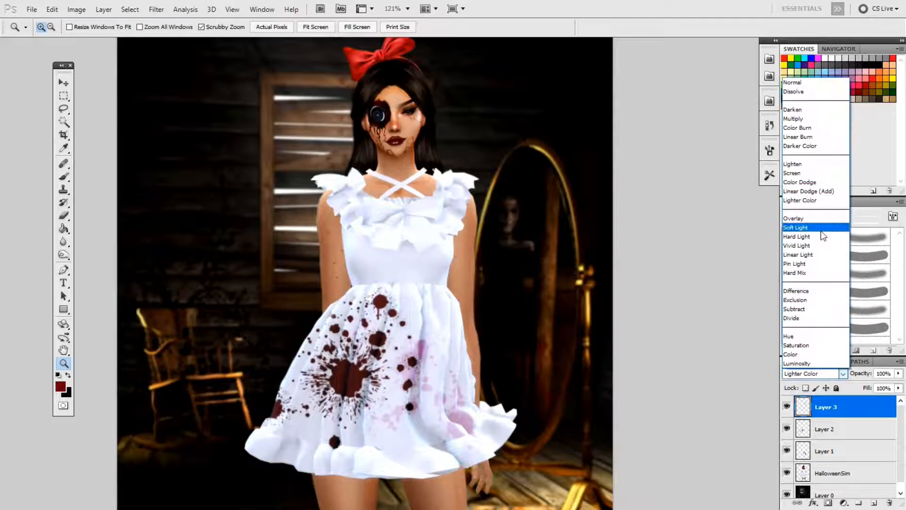
pyautogui.click(818, 138)
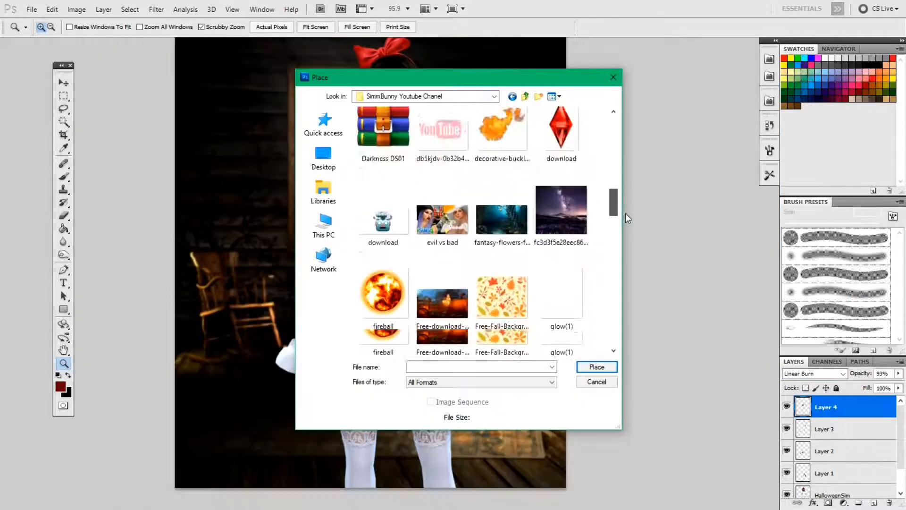
# - Place the bloody knife image, imageedit_6_895..., from the SimmBunny Youtube Chanel folder into the composition
pyautogui.moveTo(625, 213); pyautogui.dragTo(628, 231)
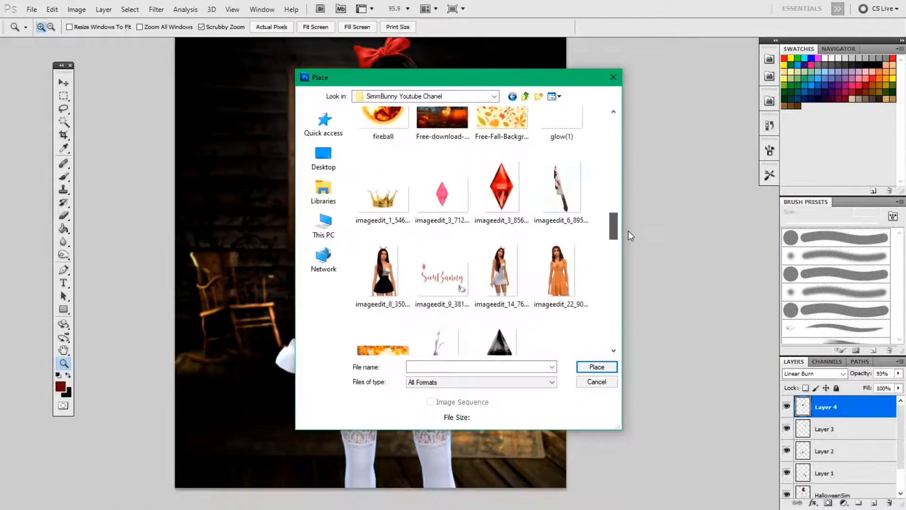
pyautogui.click(572, 187)
pyautogui.click(602, 368)
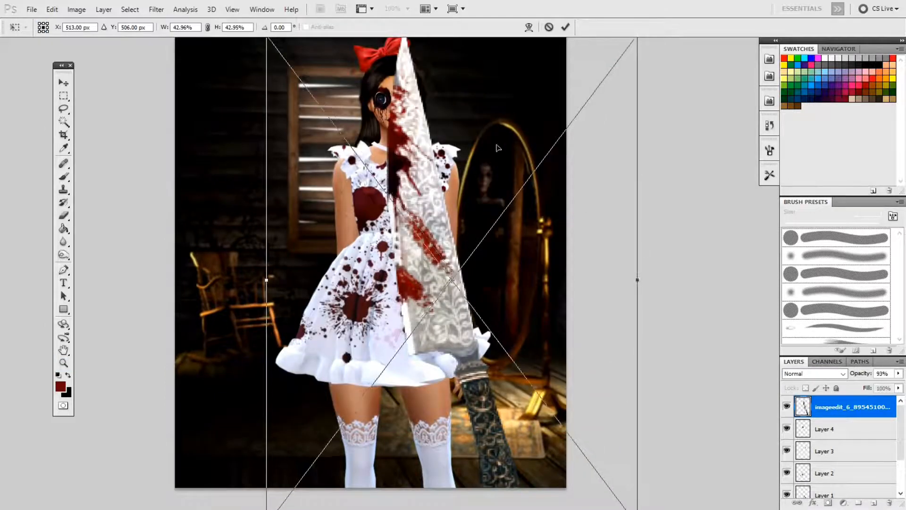
# - Scale the placed knife to about 19.4%, then flip and rotate it to about 123° so the blade points down beside the character
pyautogui.moveTo(634, 145); pyautogui.dragTo(429, 411)
pyautogui.moveTo(379, 447); pyautogui.dragTo(499, 206)
pyautogui.rightClick(499, 206)
pyautogui.click(552, 360)
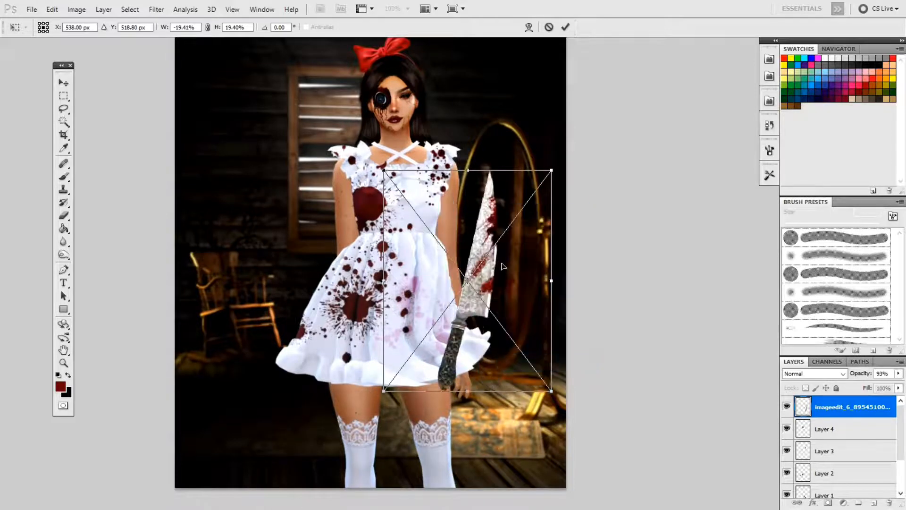
pyautogui.moveTo(557, 396); pyautogui.dragTo(379, 272)
pyautogui.moveTo(447, 235); pyautogui.dragTo(481, 392)
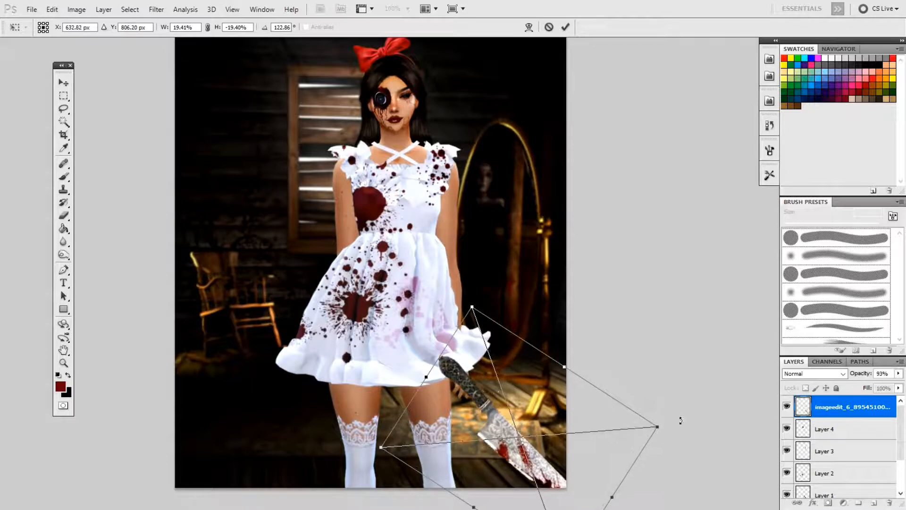
# - Reduce the knife to about 10.8%, position its handle over the character's hand and commit the placement
pyautogui.moveTo(657, 428); pyautogui.dragTo(548, 435)
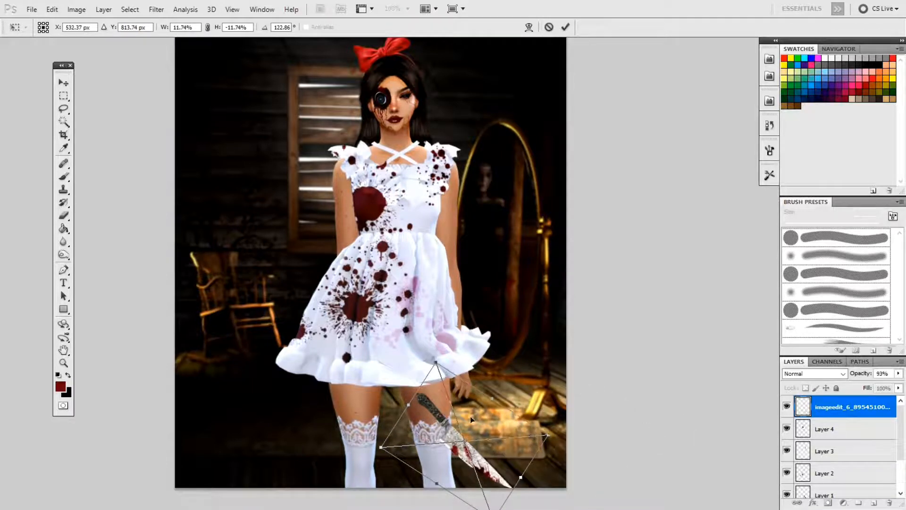
pyautogui.moveTo(471, 417); pyautogui.dragTo(497, 392)
pyautogui.moveTo(573, 409); pyautogui.dragTo(560, 410)
pyautogui.moveTo(512, 453)
pyautogui.mouseDown()
pyautogui.moveTo(540, 440)
pyautogui.moveTo(524, 444)
pyautogui.mouseUp()
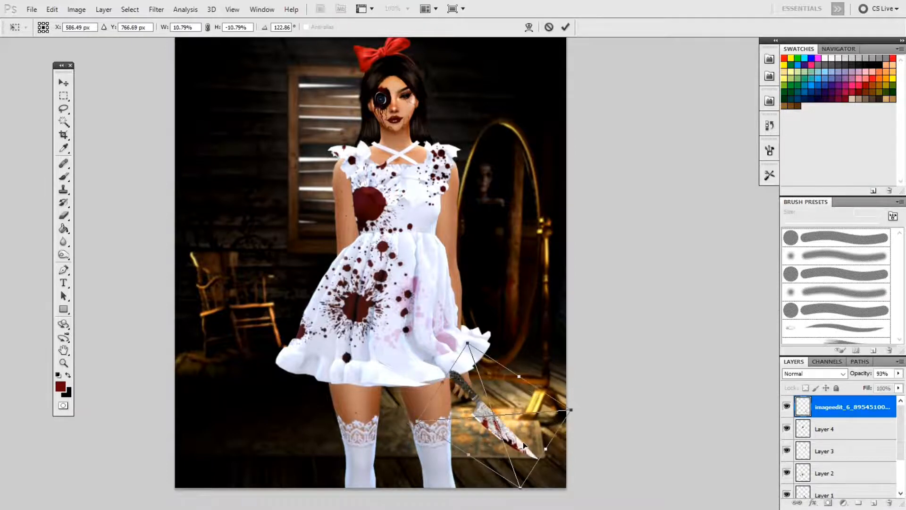
pyautogui.press('Return')
# - Hide the knife layer to expose the hand beneath its handle
pyautogui.press('z')
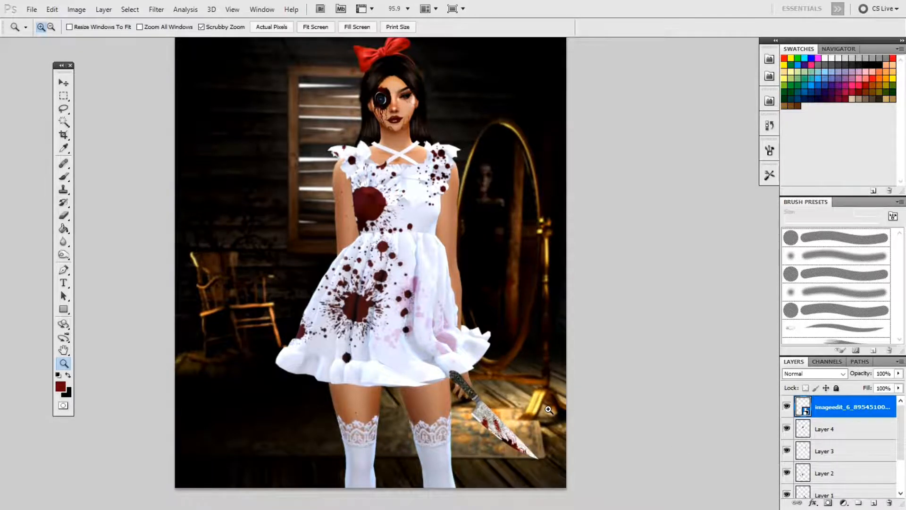
pyautogui.moveTo(536, 414); pyautogui.dragTo(579, 422)
pyautogui.hscroll(-5, 455, 365)
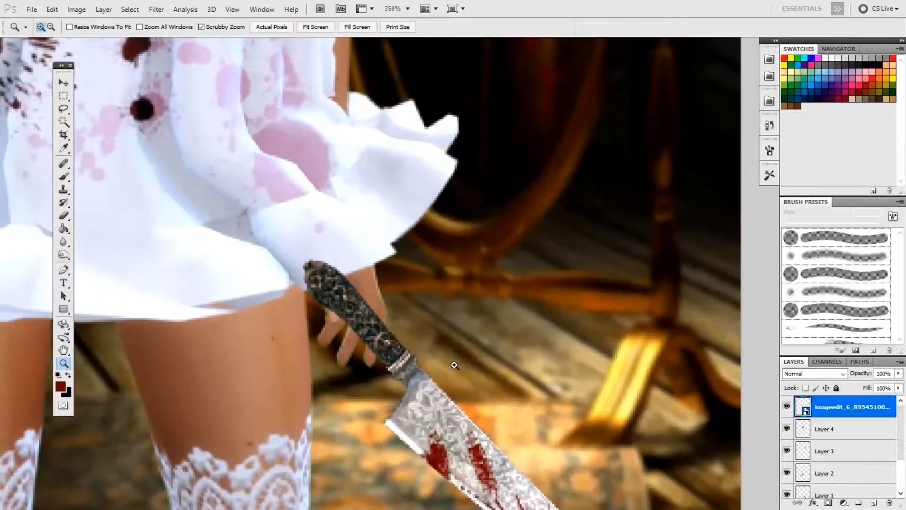
pyautogui.scroll(-2, 454, 365)
pyautogui.click(787, 406)
pyautogui.click(787, 407)
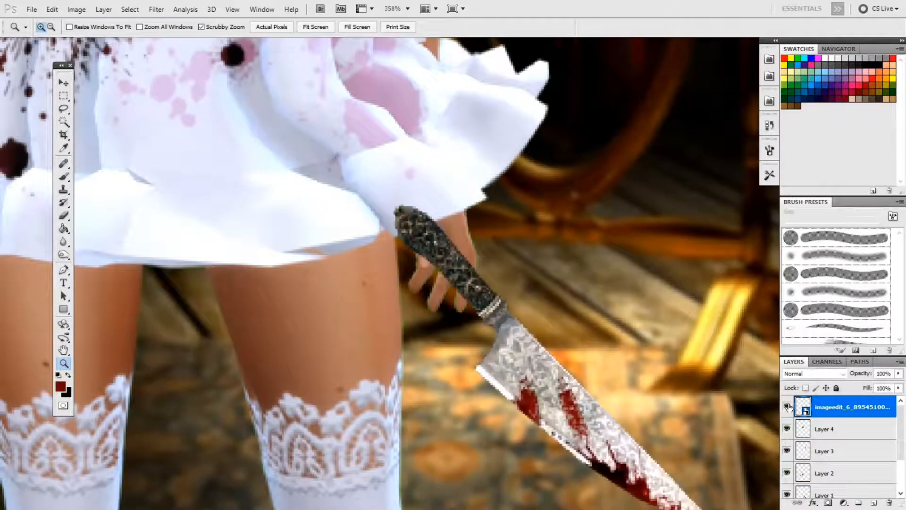
pyautogui.click(787, 407)
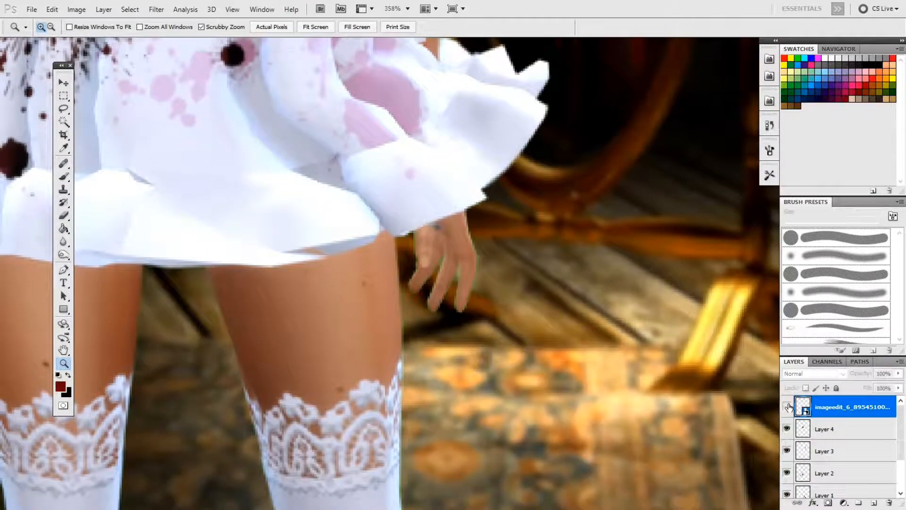
# - Select a rectangular area around the character's hand just below the sleeve
pyautogui.click(65, 112)
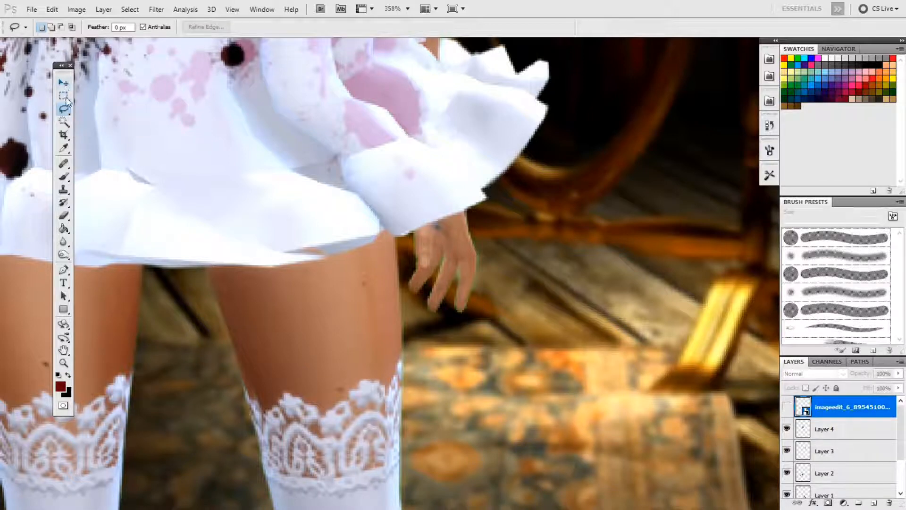
pyautogui.click(63, 96)
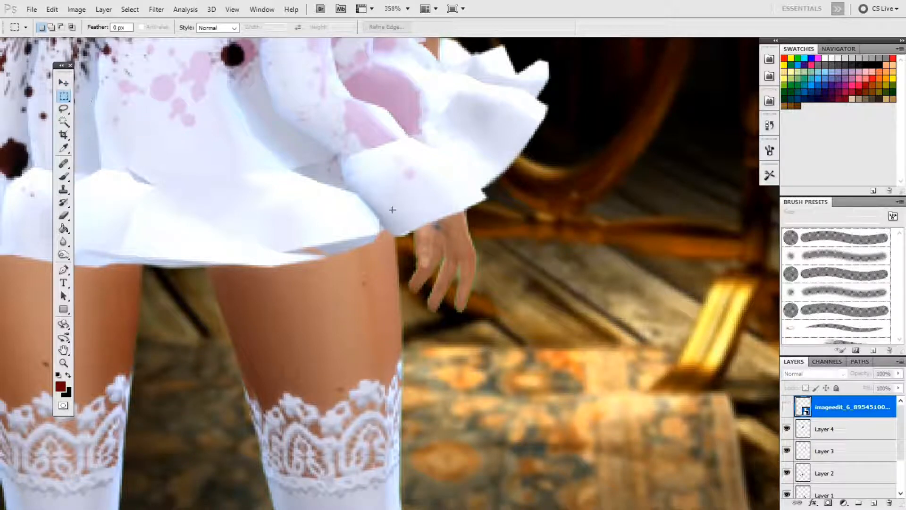
pyautogui.moveTo(393, 210); pyautogui.dragTo(497, 325)
pyautogui.rightClick(439, 259)
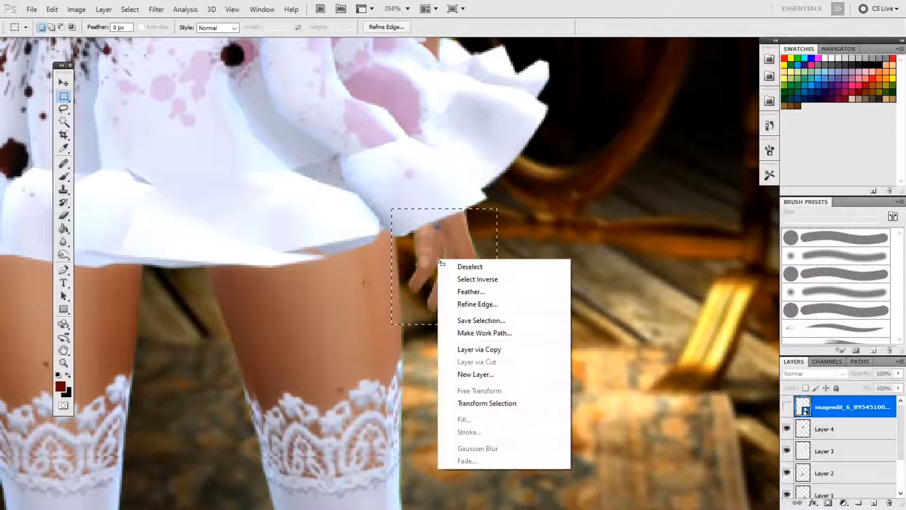
pyautogui.click(507, 349)
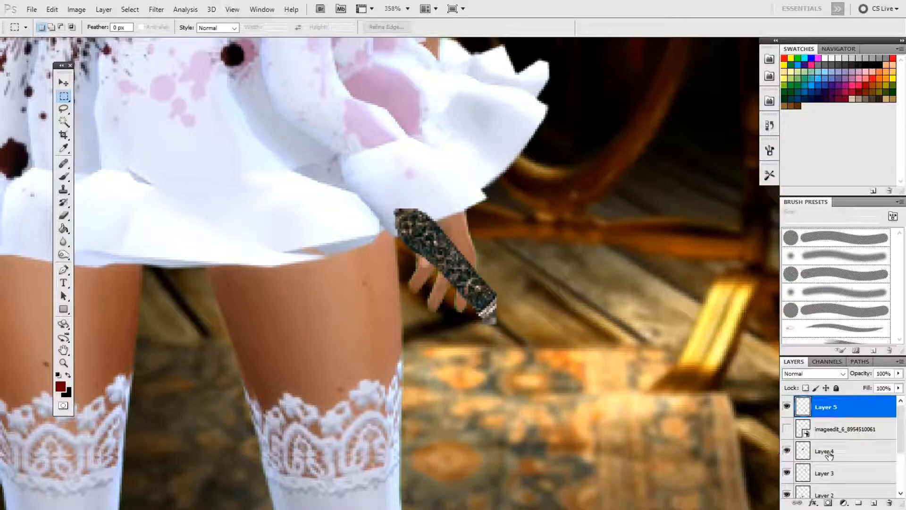
pyautogui.hotkey('ctrl', 'z')
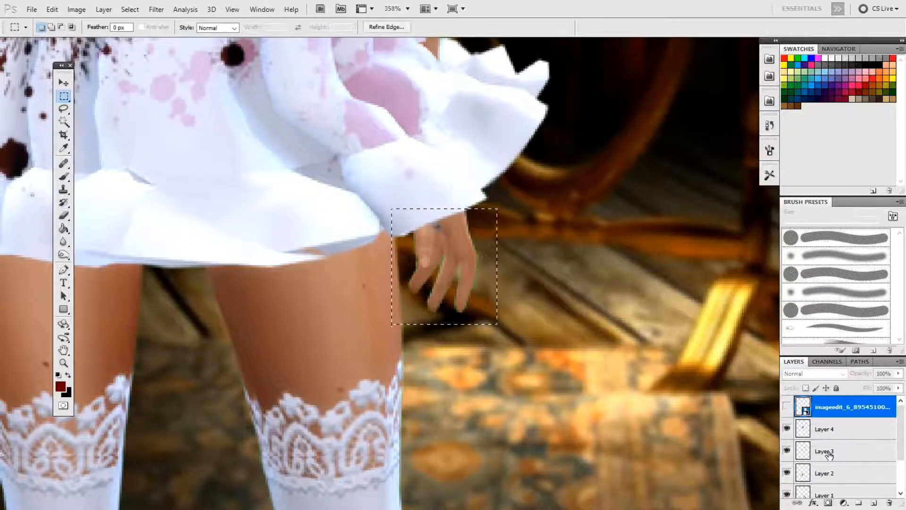
# - Show the knife layer again and copy the selected hand area of the HalloweenSim layer to a new layer
pyautogui.click(787, 407)
pyautogui.scroll(-3, 858, 476)
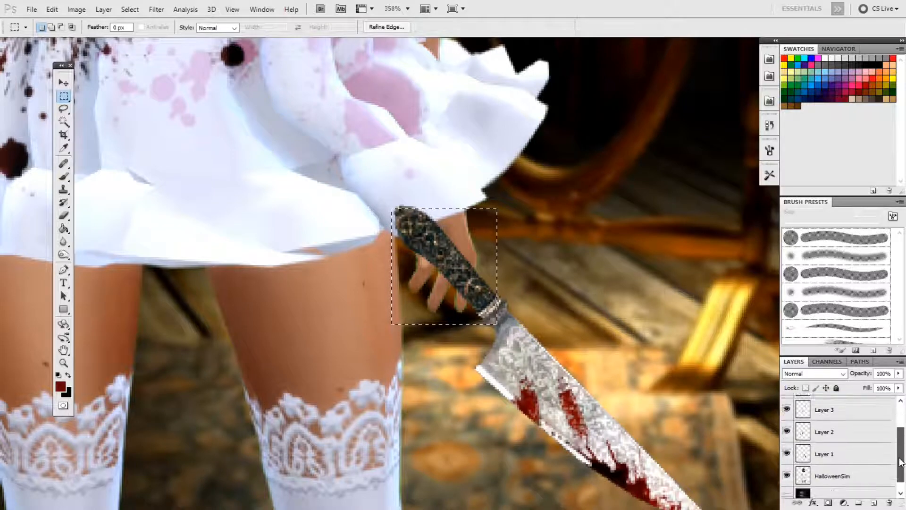
pyautogui.click(858, 472)
pyautogui.rightClick(431, 92)
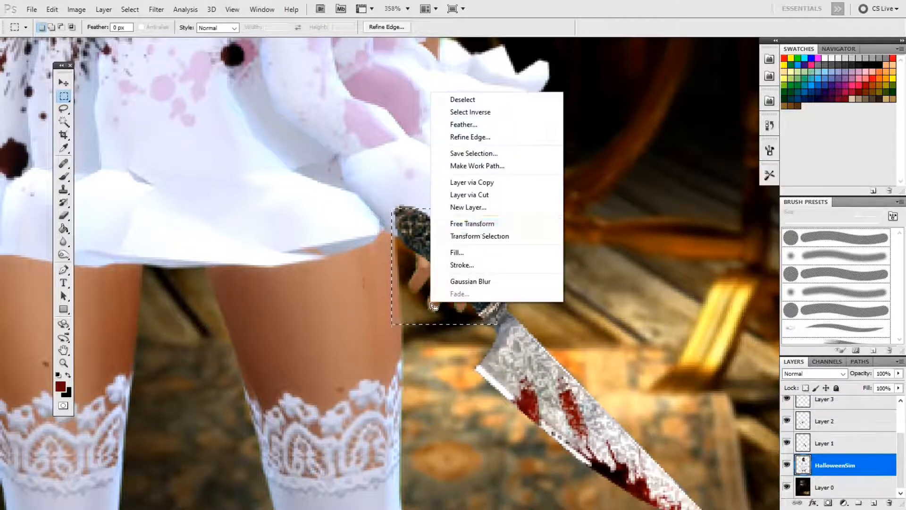
pyautogui.click(483, 182)
pyautogui.click(788, 487)
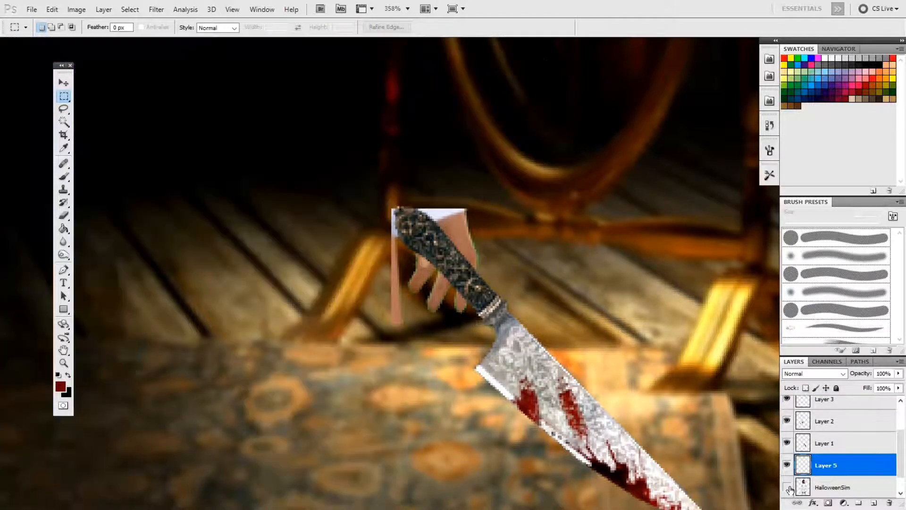
pyautogui.click(788, 487)
pyautogui.click(788, 487)
pyautogui.click(788, 487)
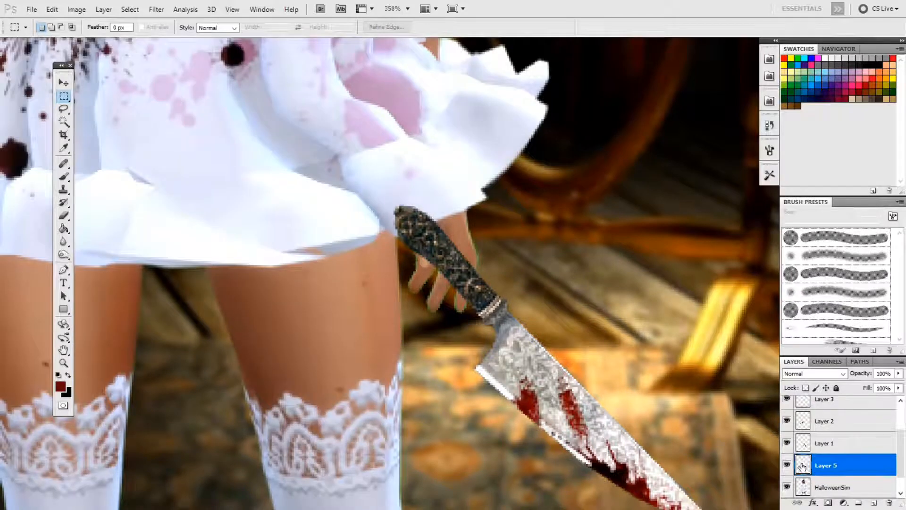
# - Move the copied hand layer up the stack to directly beneath the knife layer and hide it
pyautogui.moveTo(802, 467); pyautogui.dragTo(842, 400)
pyautogui.click(788, 407)
pyautogui.click(787, 407)
pyautogui.click(787, 407)
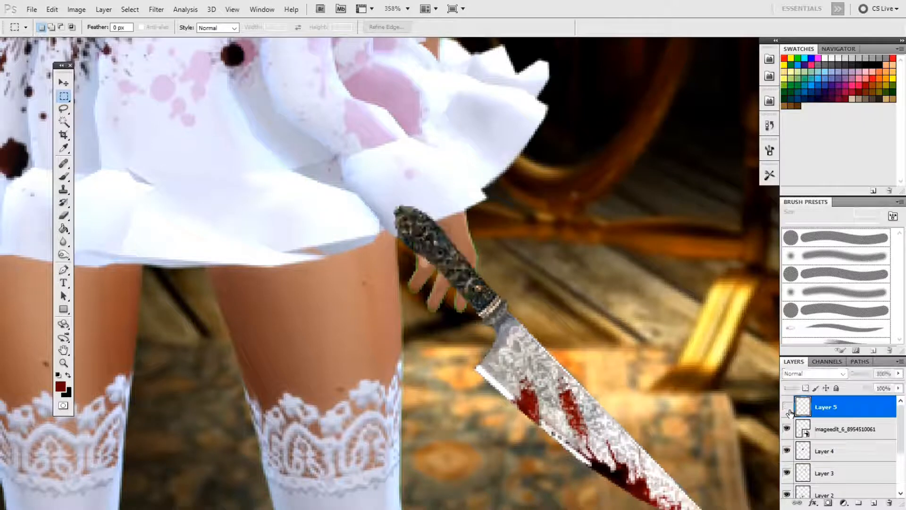
pyautogui.click(787, 407)
pyautogui.click(788, 407)
pyautogui.moveTo(821, 412); pyautogui.dragTo(819, 438)
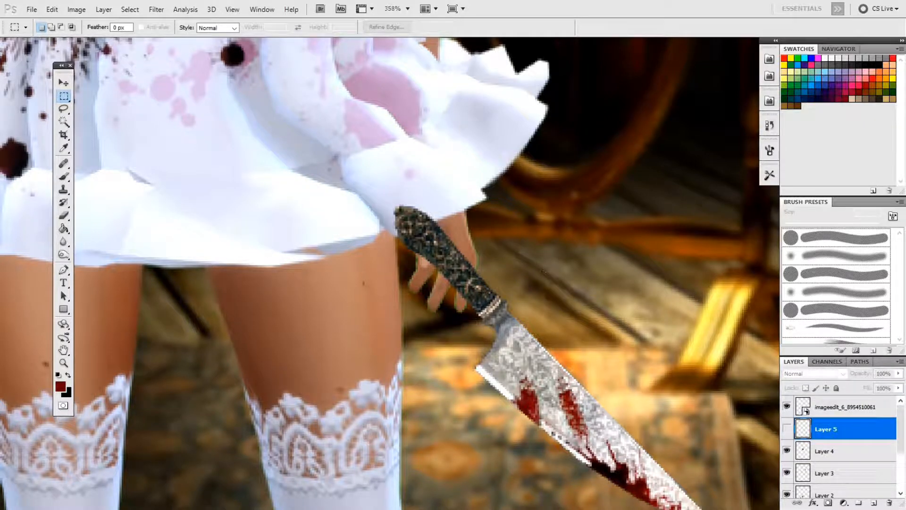
# - Rasterize the knife layer and erase the end of the handle overlapping the sleeve with a 20 px eraser
pyautogui.rightClick(831, 407)
pyautogui.click(813, 230)
pyautogui.press('e')
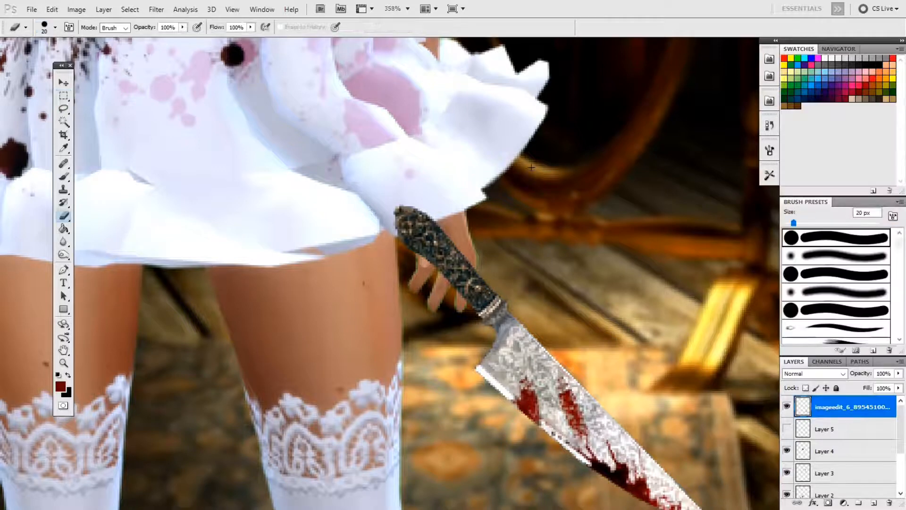
pyautogui.moveTo(419, 192)
pyautogui.mouseDown()
pyautogui.moveTo(399, 204)
pyautogui.moveTo(423, 200)
pyautogui.moveTo(410, 208)
pyautogui.mouseUp()
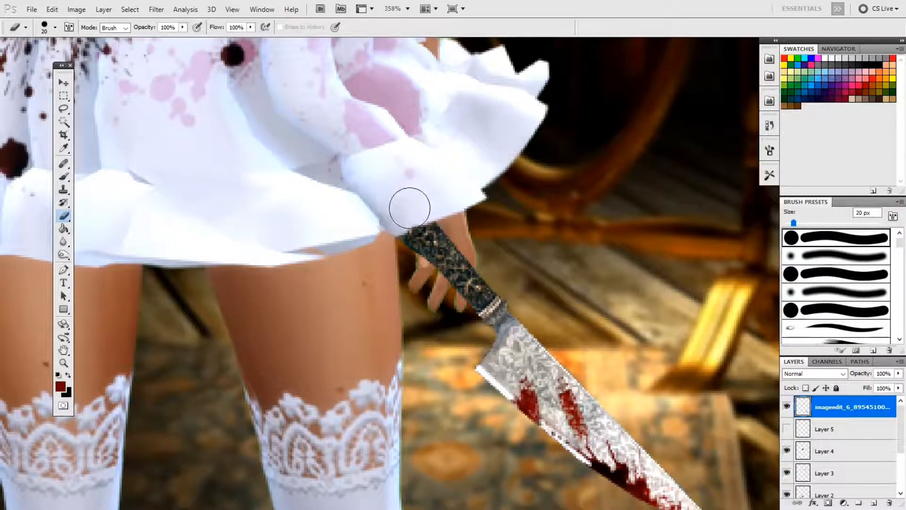
# - Show the copied hand layer, reduce the eraser to 10 px and try erasing over the fingers on that layer
pyautogui.click(787, 429)
pyautogui.moveTo(819, 431)
pyautogui.mouseDown()
pyautogui.moveTo(820, 402)
pyautogui.moveTo(825, 430)
pyautogui.mouseUp()
pyautogui.press('[')
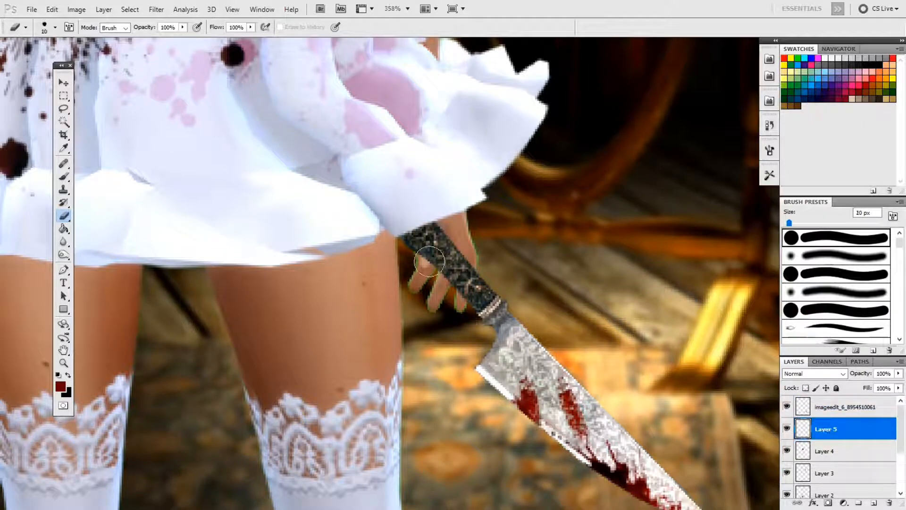
pyautogui.moveTo(430, 261)
pyautogui.mouseDown()
pyautogui.moveTo(453, 272)
pyautogui.moveTo(458, 261)
pyautogui.mouseUp()
pyautogui.click(786, 407)
pyautogui.click(786, 408)
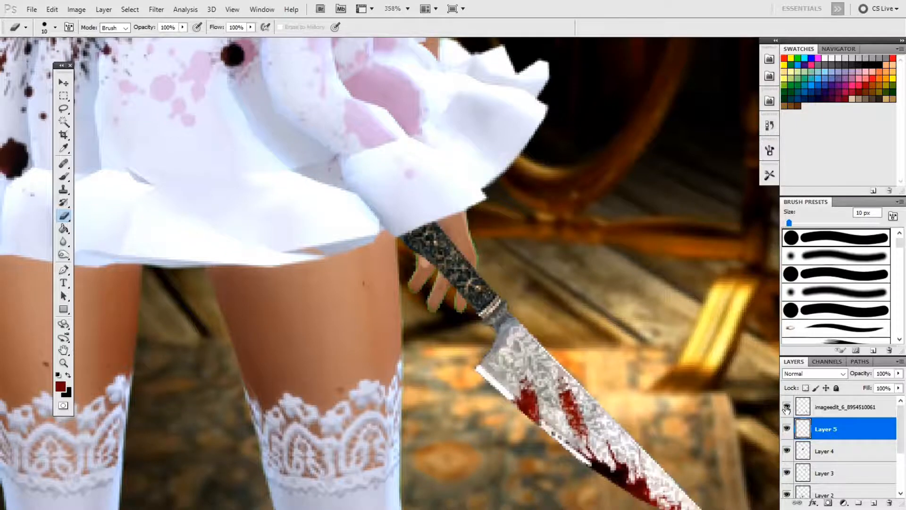
pyautogui.click(856, 412)
pyautogui.moveTo(437, 274)
pyautogui.mouseDown()
pyautogui.moveTo(458, 250)
pyautogui.moveTo(450, 237)
pyautogui.mouseUp()
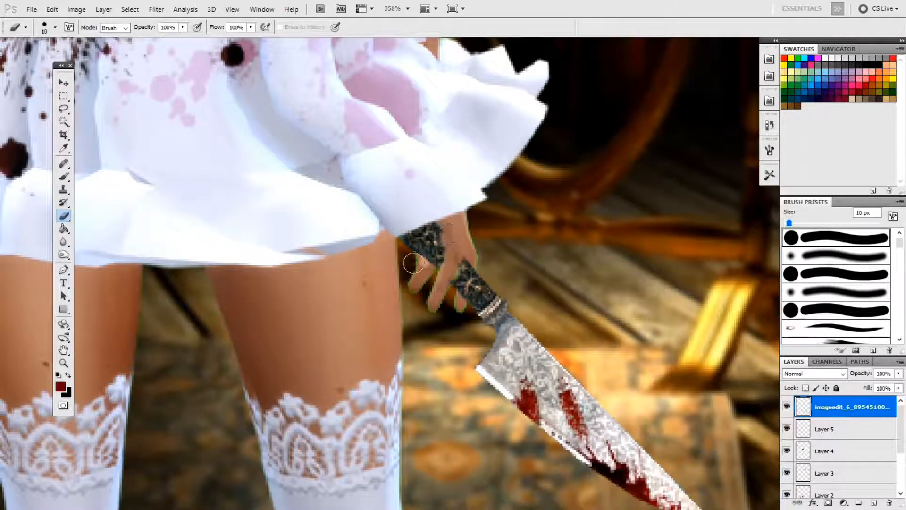
pyautogui.hotkey('ctrl', 'alt', 'z')
pyautogui.hotkey('ctrl', 'alt', 'z')
pyautogui.hotkey('ctrl', 'alt', 'z')
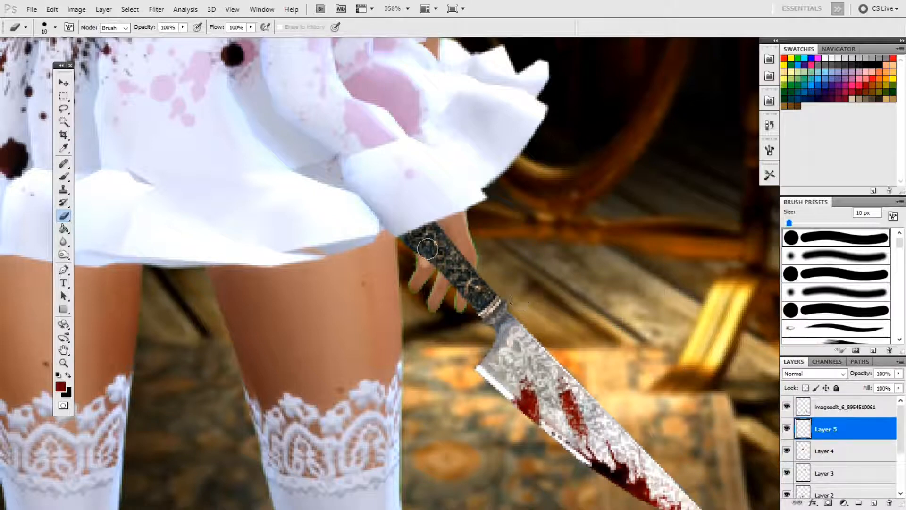
# - Erase the parts of the knife handle covering the front fingers so the hand appears to grip it
pyautogui.click(869, 407)
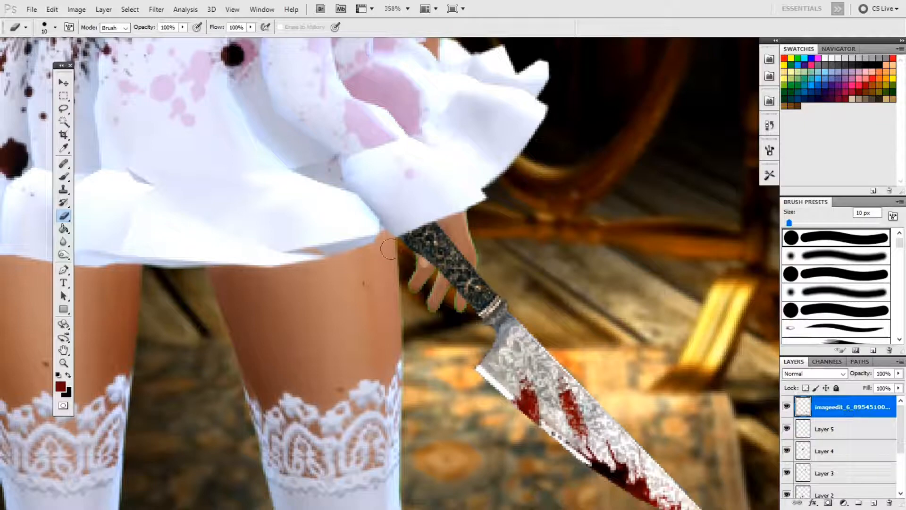
pyautogui.moveTo(430, 242)
pyautogui.mouseDown()
pyautogui.moveTo(437, 229)
pyautogui.moveTo(415, 217)
pyautogui.moveTo(441, 219)
pyautogui.moveTo(438, 227)
pyautogui.moveTo(489, 245)
pyautogui.moveTo(466, 241)
pyautogui.mouseUp()
pyautogui.press('z')
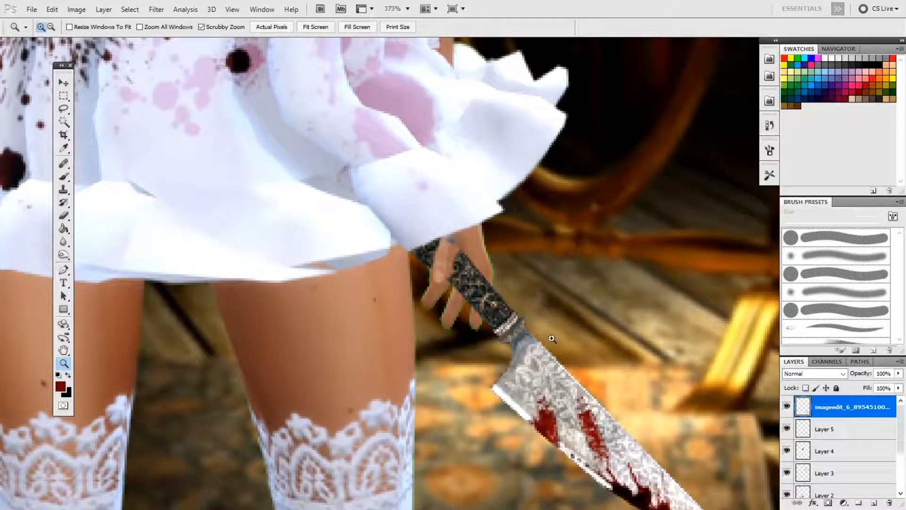
# - Compare the hand with the copied hand layer, Layer 5, hidden and shown, and delete that layer
pyautogui.click(788, 429)
pyautogui.click(788, 428)
pyautogui.click(788, 428)
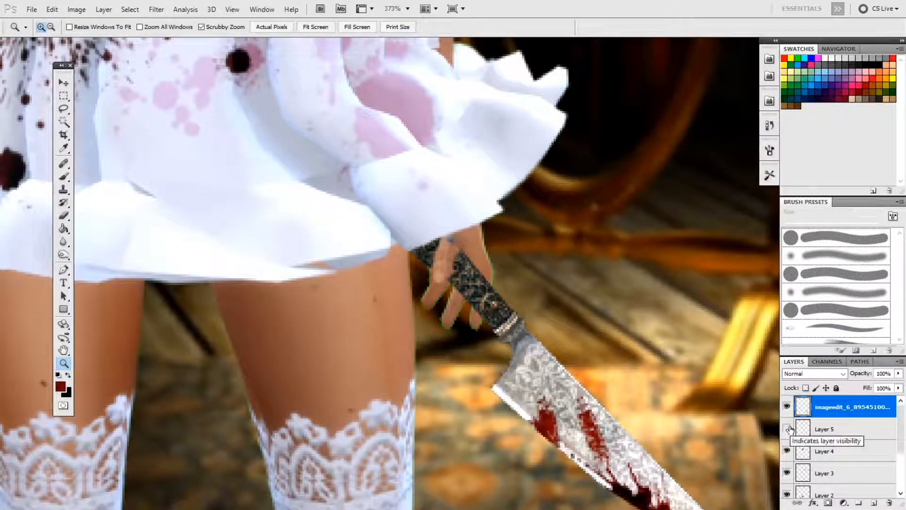
pyautogui.click(788, 428)
pyautogui.click(788, 429)
pyautogui.click(788, 428)
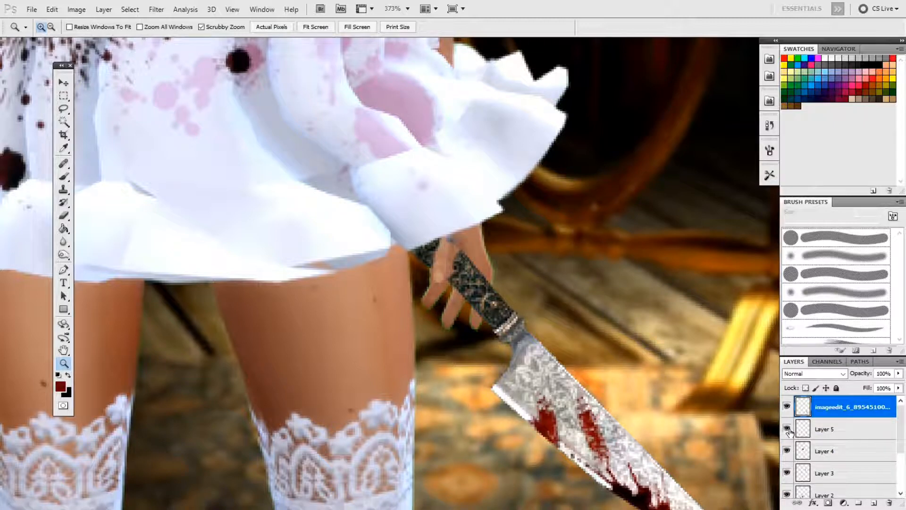
pyautogui.click(788, 428)
pyautogui.click(788, 429)
pyautogui.click(788, 429)
pyautogui.click(788, 429)
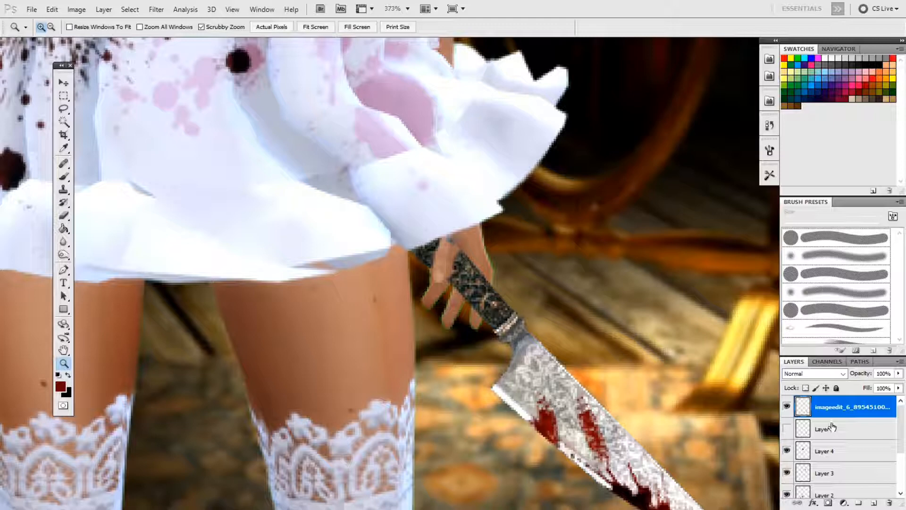
pyautogui.click(788, 428)
pyautogui.moveTo(812, 429); pyautogui.dragTo(888, 504)
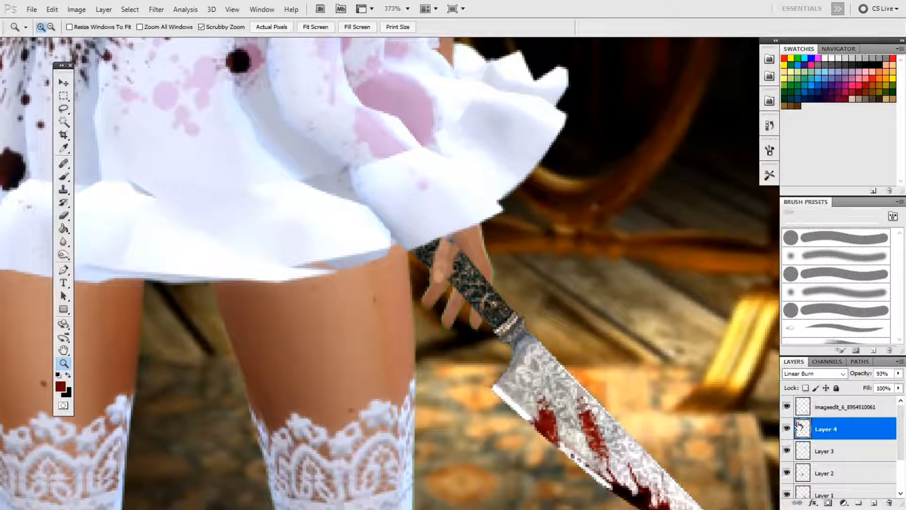
# - Move the knife away from the hand to inspect the erased handle, and undo the move
pyautogui.click(820, 416)
pyautogui.press('v')
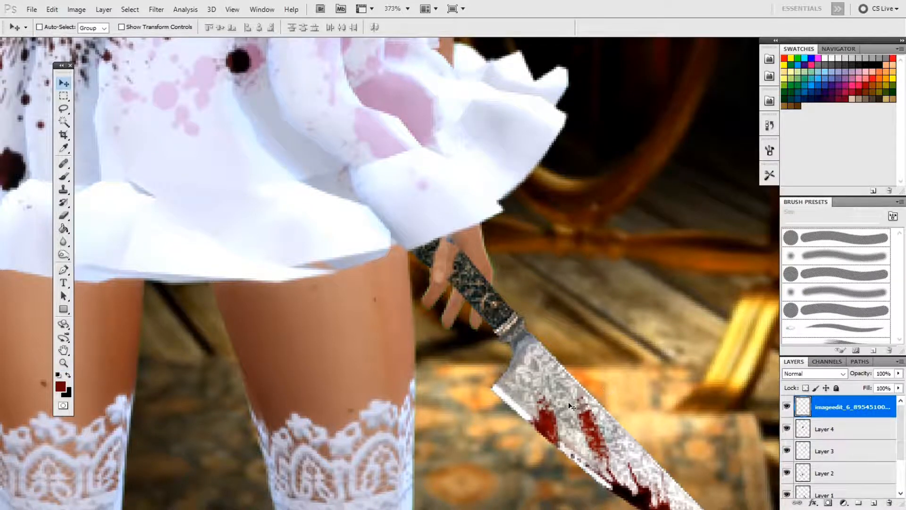
pyautogui.moveTo(572, 406); pyautogui.dragTo(664, 381)
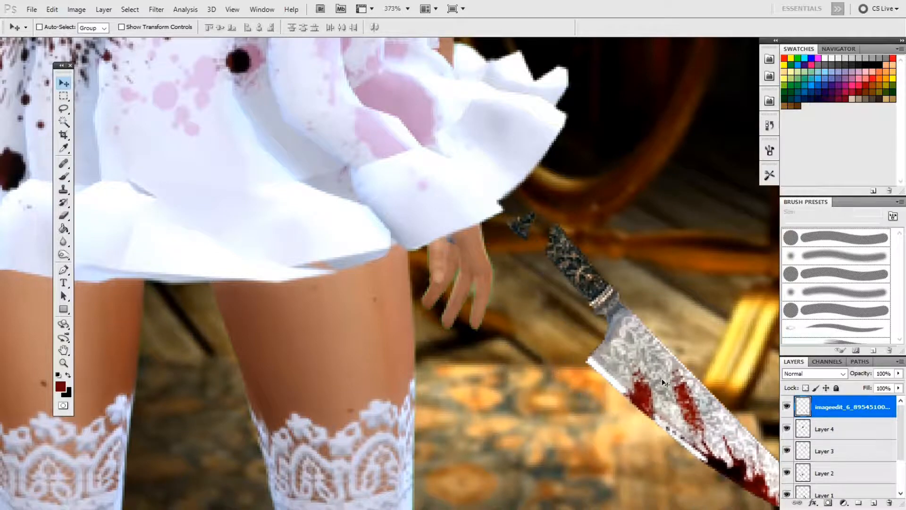
pyautogui.hotkey('ctrl', 'z')
pyautogui.scroll(-5, 663, 383)
pyautogui.scroll(5, 663, 383)
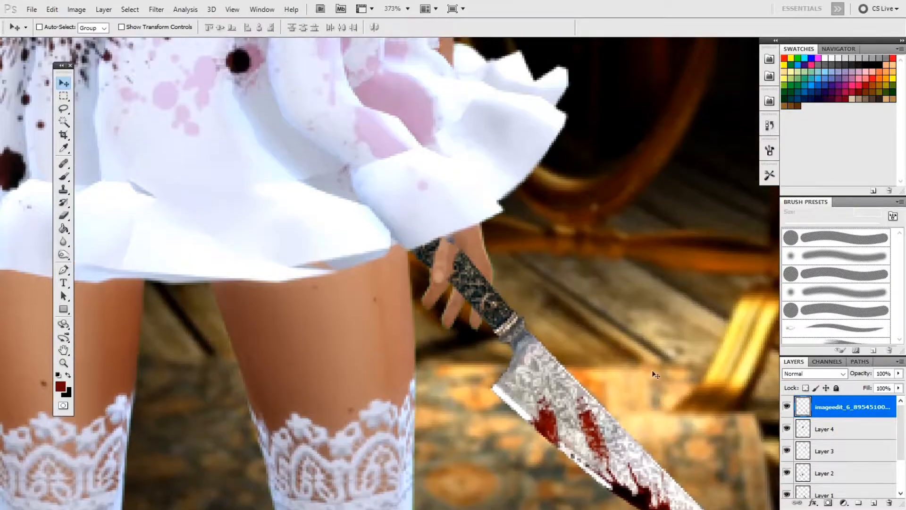
# - Soften the outer edge of the hand on the HalloweenSim layer with the Blur tool
pyautogui.press('z')
pyautogui.scroll(-3, 841, 448)
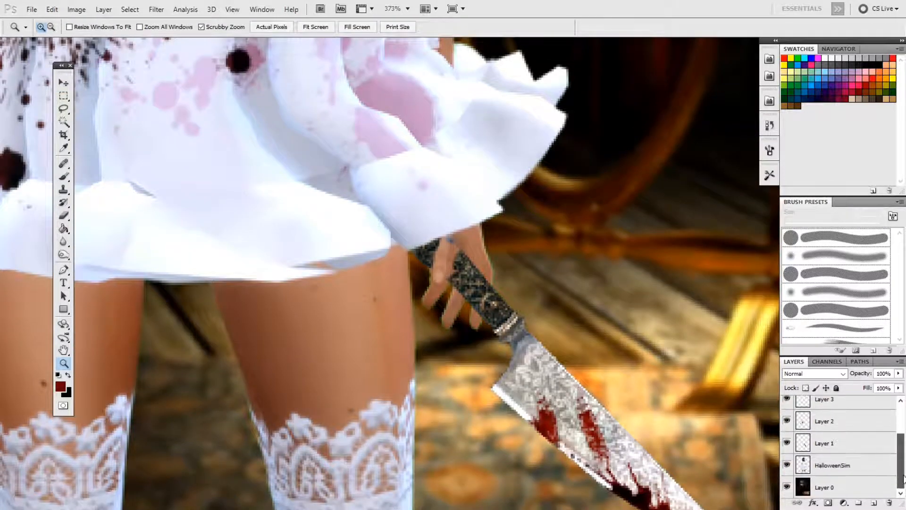
pyautogui.click(795, 464)
pyautogui.moveTo(537, 285); pyautogui.dragTo(548, 299)
pyautogui.press('s')
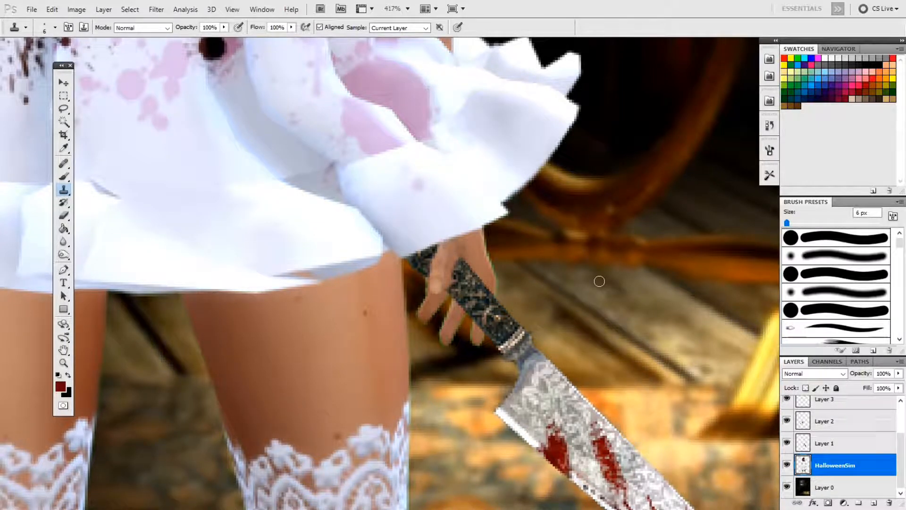
pyautogui.click(69, 245)
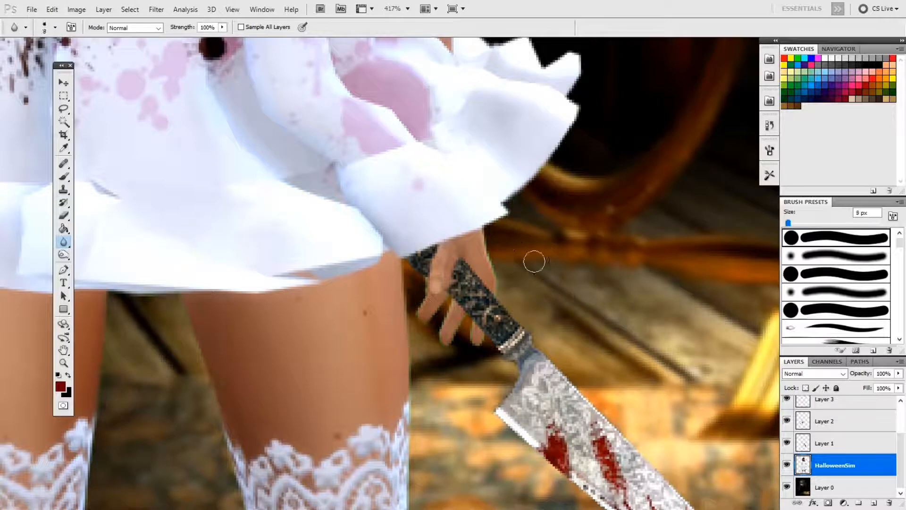
pyautogui.moveTo(490, 236); pyautogui.dragTo(498, 267)
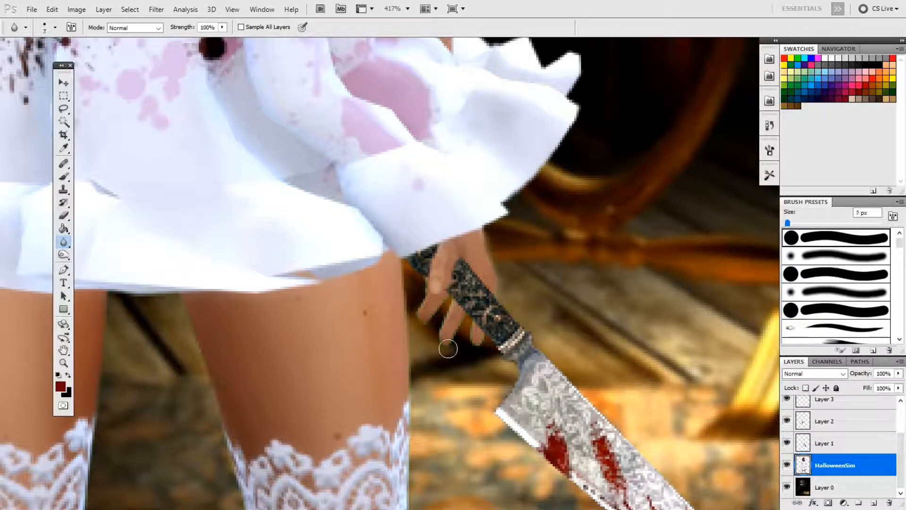
# - Reduce the blur brush to 4 px and soften the edges of the fingers beside the knife handle
pyautogui.press('[')
pyautogui.press('[')
pyautogui.press('[')
pyautogui.moveTo(422, 291)
pyautogui.mouseDown()
pyautogui.moveTo(413, 317)
pyautogui.moveTo(421, 323)
pyautogui.moveTo(441, 304)
pyautogui.mouseUp()
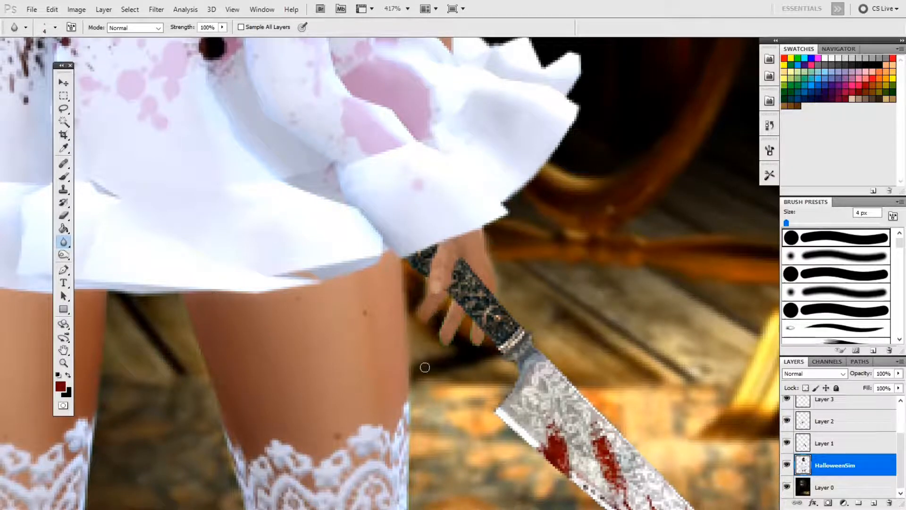
# - Set the blur strength to 67% and the brush size to 2 px, and refine the softened fingertip edges
pyautogui.click(222, 28)
pyautogui.click(203, 39)
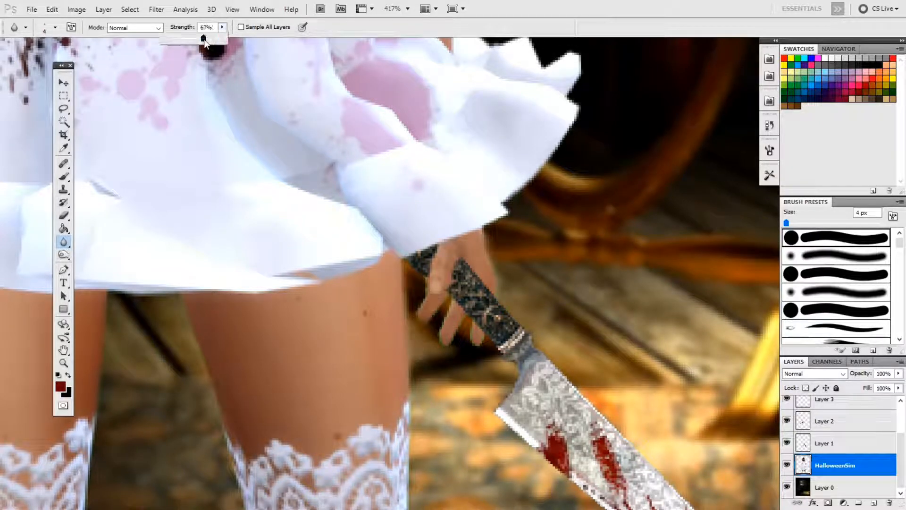
pyautogui.click(222, 28)
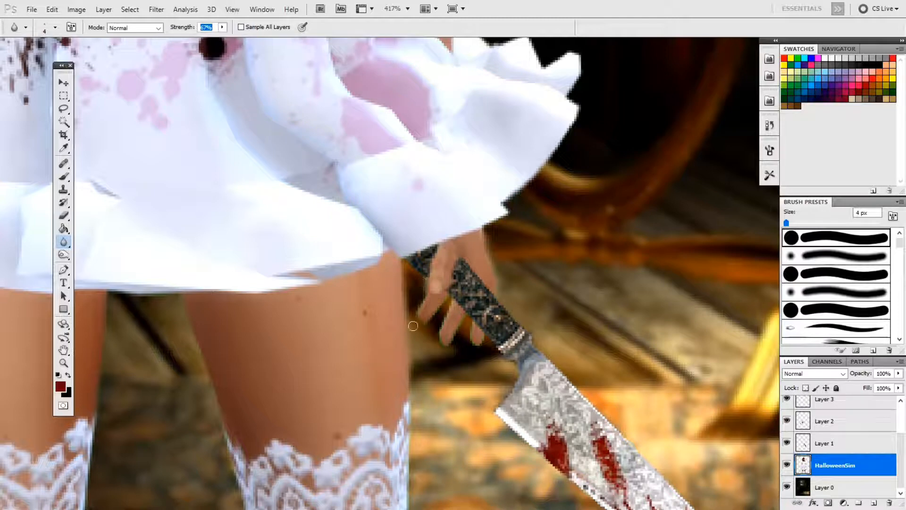
pyautogui.press('[')
pyautogui.press('[')
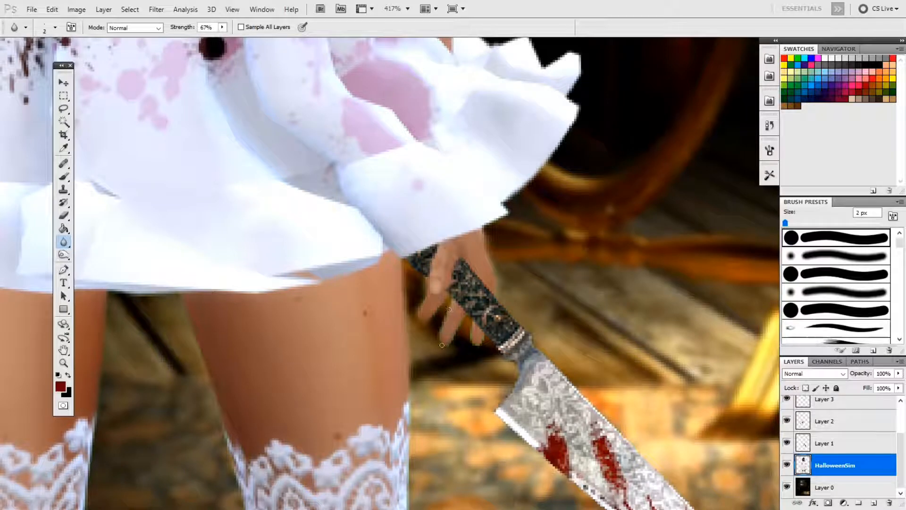
# - Start a Photo Filter adjustment on the HalloweenSim layer, set its density to 29% and compare the preview
pyautogui.click(76, 10)
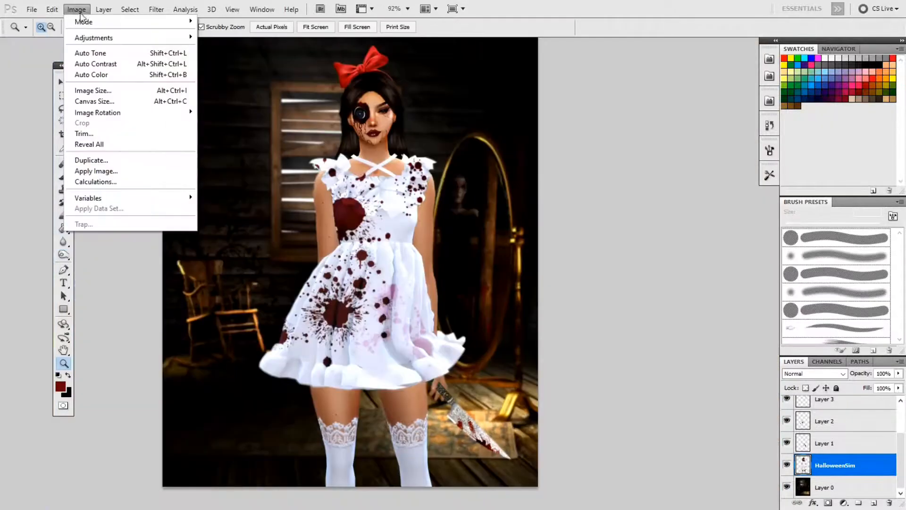
pyautogui.moveTo(176, 37)
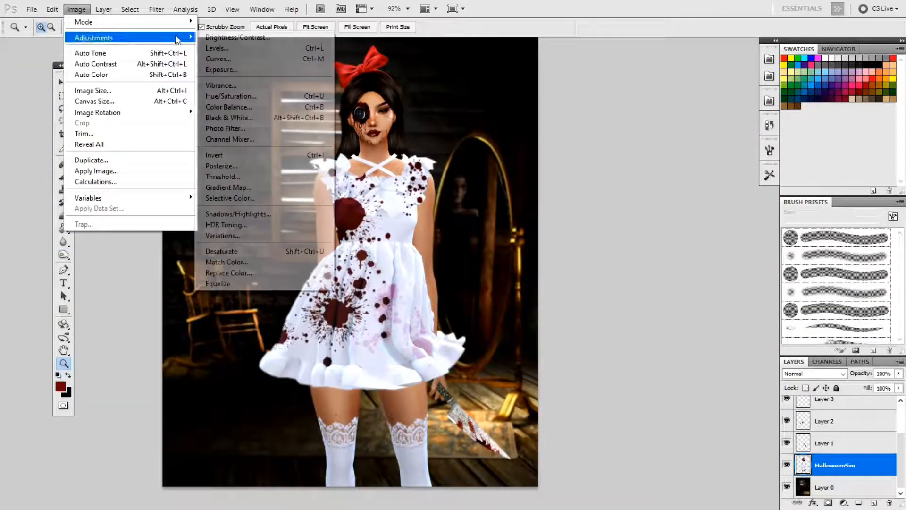
pyautogui.click(243, 129)
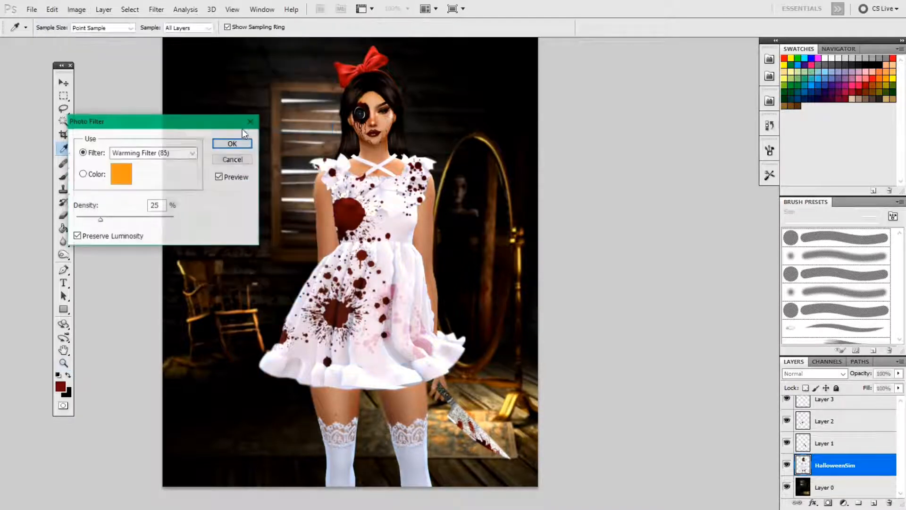
pyautogui.moveTo(100, 219)
pyautogui.mouseDown()
pyautogui.moveTo(124, 219)
pyautogui.moveTo(113, 219)
pyautogui.mouseUp()
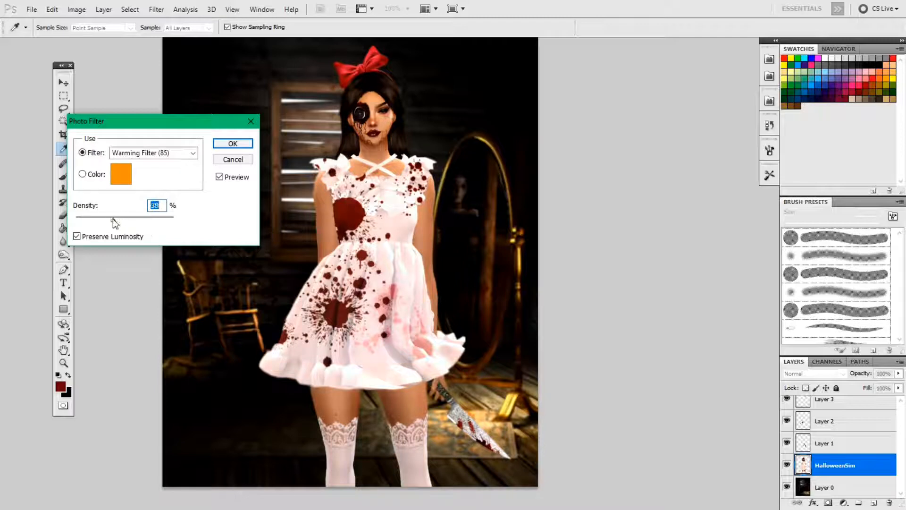
pyautogui.click(220, 178)
# - Try Cooling Filter (80) on the character, switch to Warming Filter (LBA), compare the preview and apply it
pyautogui.click(191, 154)
pyautogui.click(158, 203)
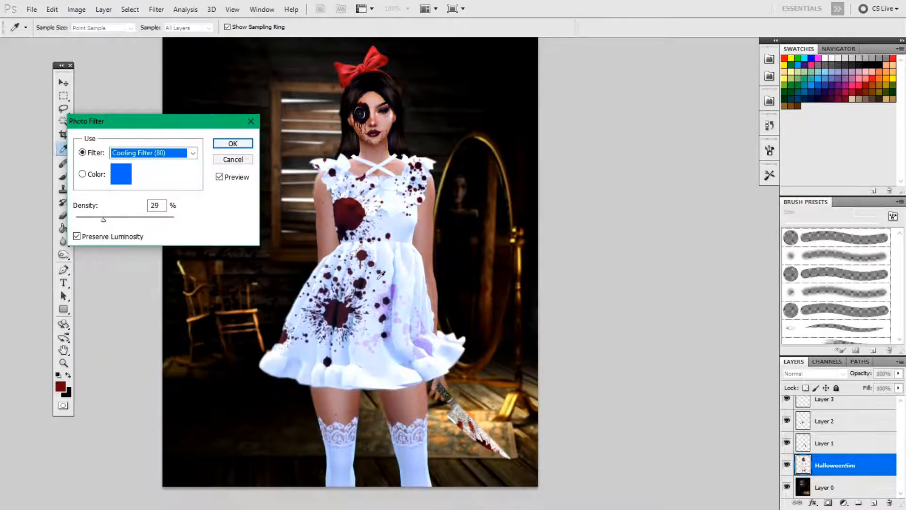
pyautogui.click(193, 153)
pyautogui.click(168, 176)
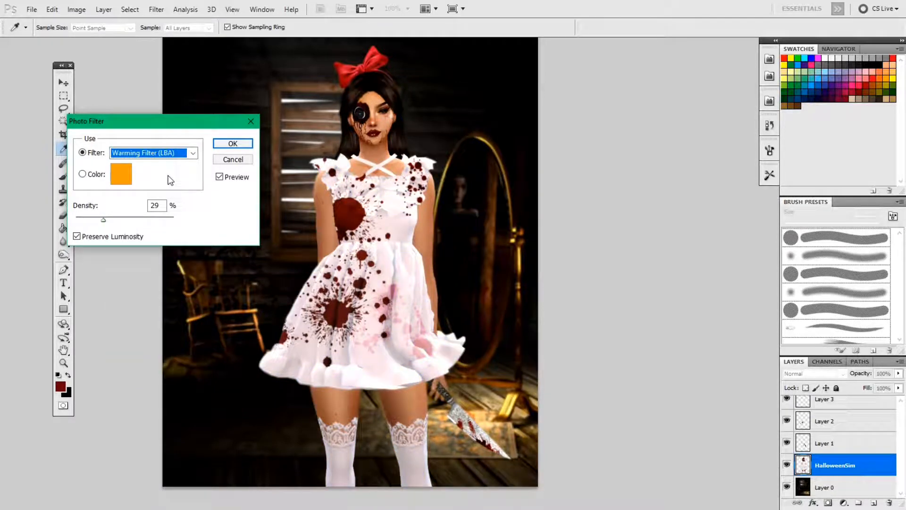
pyautogui.press('Up')
pyautogui.press('Up')
pyautogui.press('Up')
pyautogui.click(219, 178)
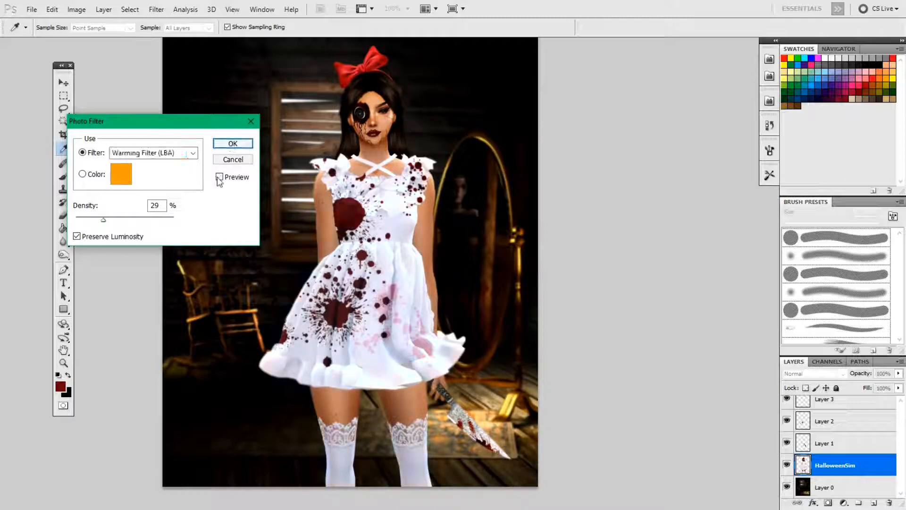
pyautogui.click(219, 178)
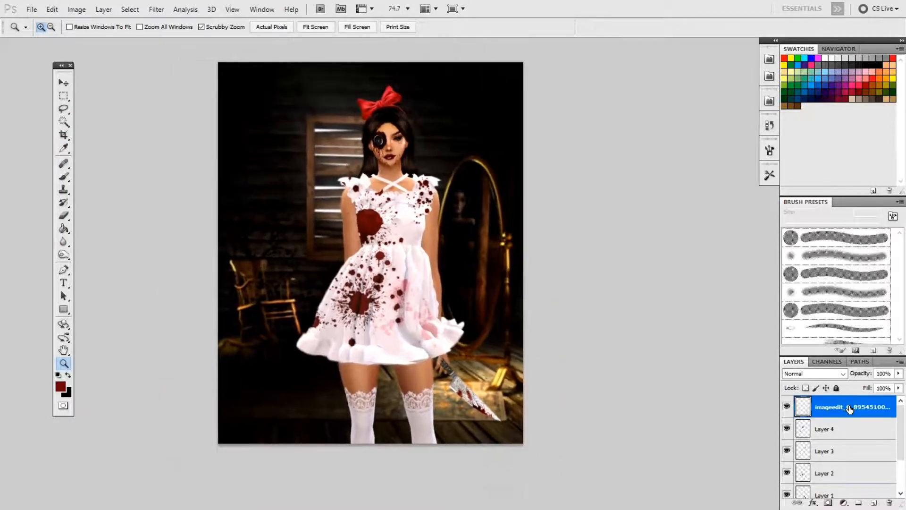
# - Merge the imageedit layer with Layer 4, Layer 3 and Layer 2 into one layer
pyautogui.keyDown('ctrl'); pyautogui.click(849, 434); pyautogui.keyUp('ctrl')
pyautogui.keyDown('ctrl'); pyautogui.click(848, 452); pyautogui.keyUp('ctrl')
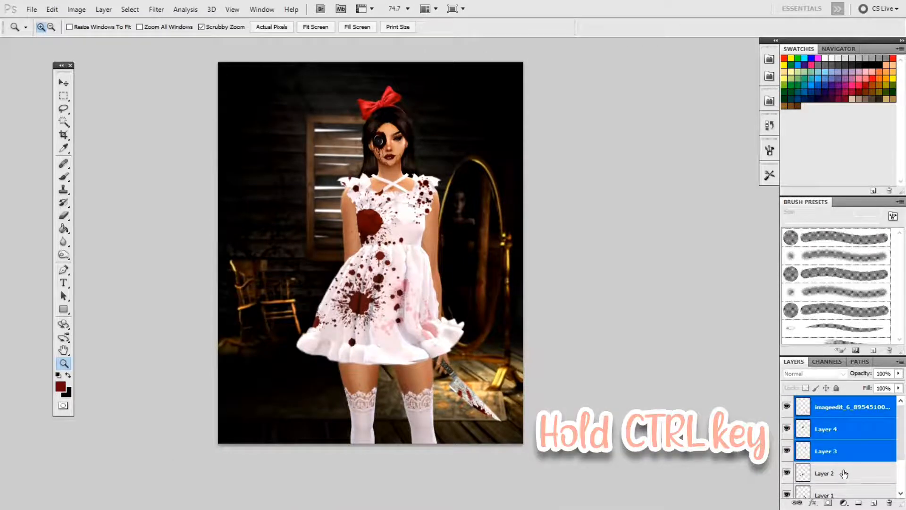
pyautogui.keyDown('ctrl'); pyautogui.click(844, 473); pyautogui.keyUp('ctrl')
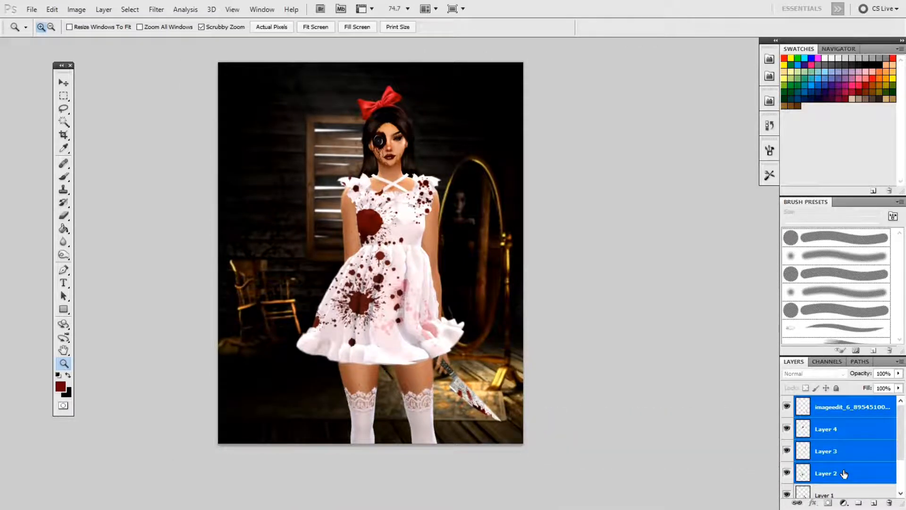
pyautogui.hotkey('ctrl', 'e')
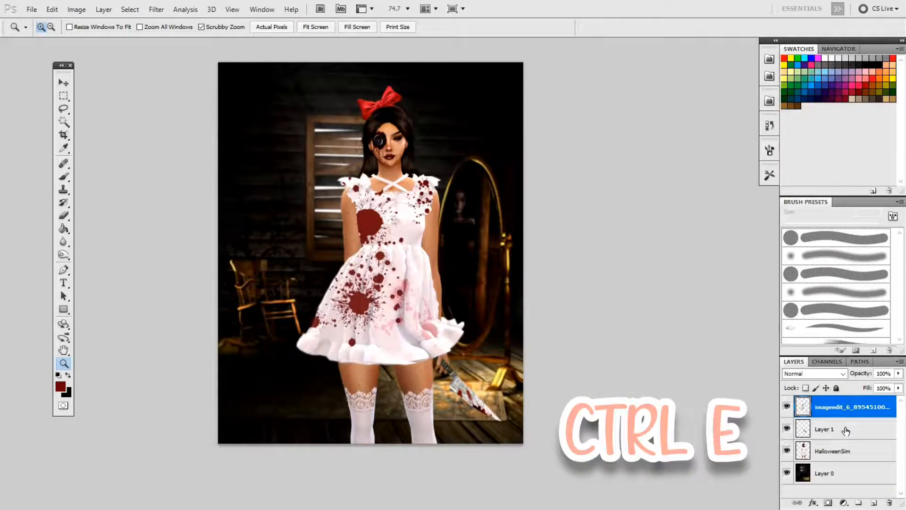
# - Merge the combined blood layer with Layer 1 and HalloweenSim, leaving the background layer separate
pyautogui.keyDown('ctrl'); pyautogui.click(846, 431); pyautogui.keyUp('ctrl')
pyautogui.keyDown('ctrl'); pyautogui.click(845, 452); pyautogui.keyUp('ctrl')
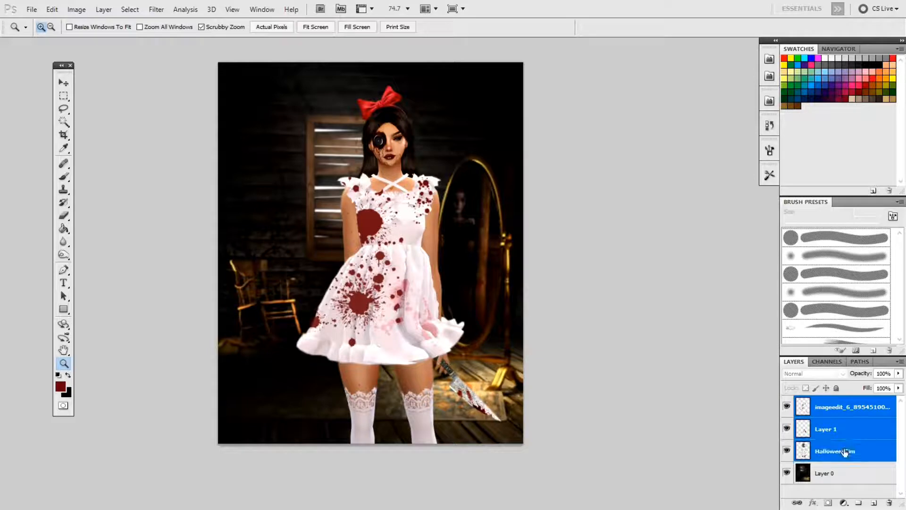
pyautogui.hotkey('ctrl', 'e')
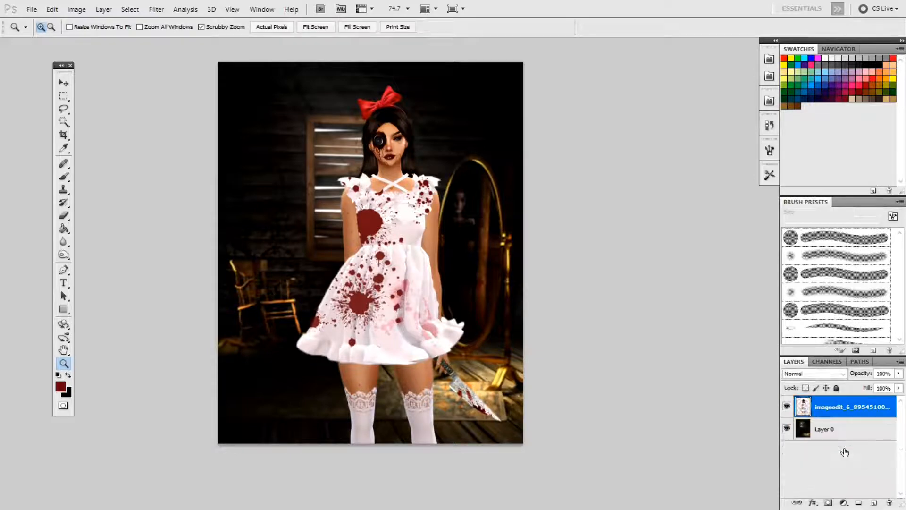
# - Move the merged character away from the mirror and scale it up to about 106%
pyautogui.press('v')
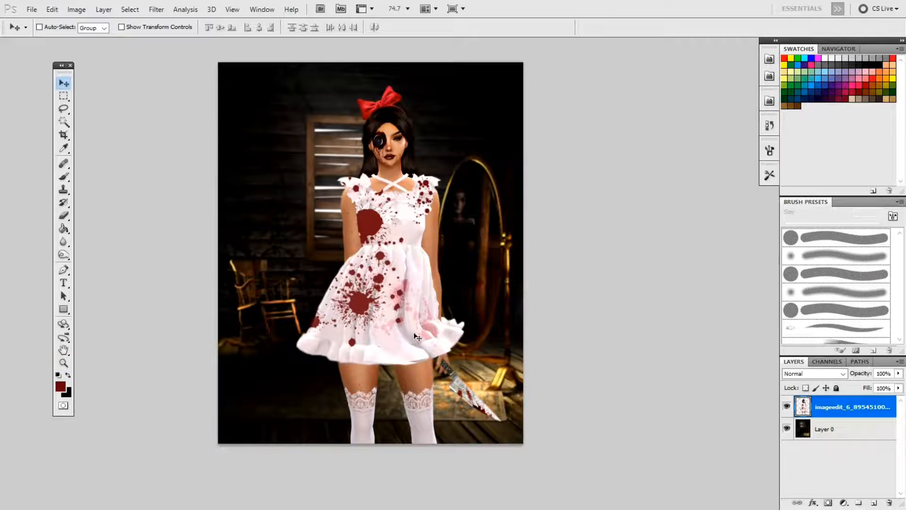
pyautogui.moveTo(419, 298); pyautogui.dragTo(401, 296)
pyautogui.hotkey('ctrl', 't')
pyautogui.moveTo(486, 86); pyautogui.dragTo(435, 149)
pyautogui.scroll(-3, 480, 124)
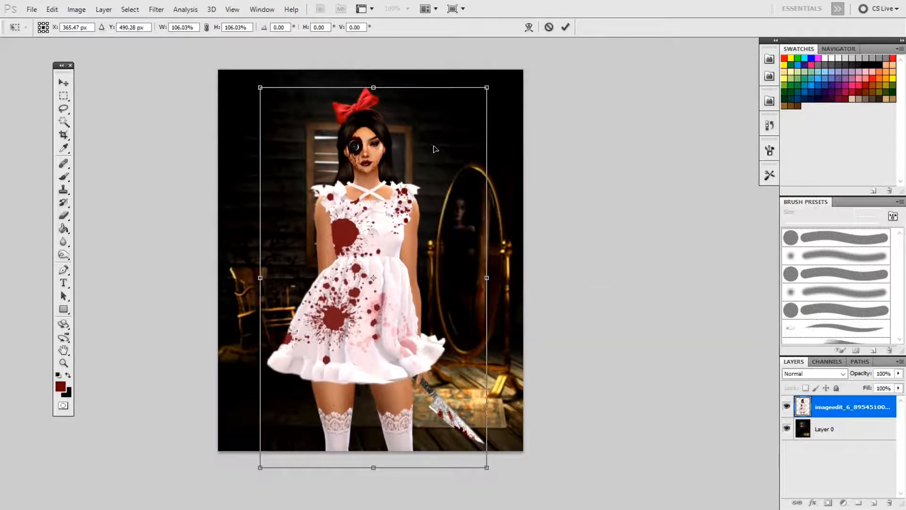
pyautogui.press('Return')
# - Start a Brightness/Contrast adjustment on the merged character layer, set brightness to -10 and compare the preview
pyautogui.click(79, 8)
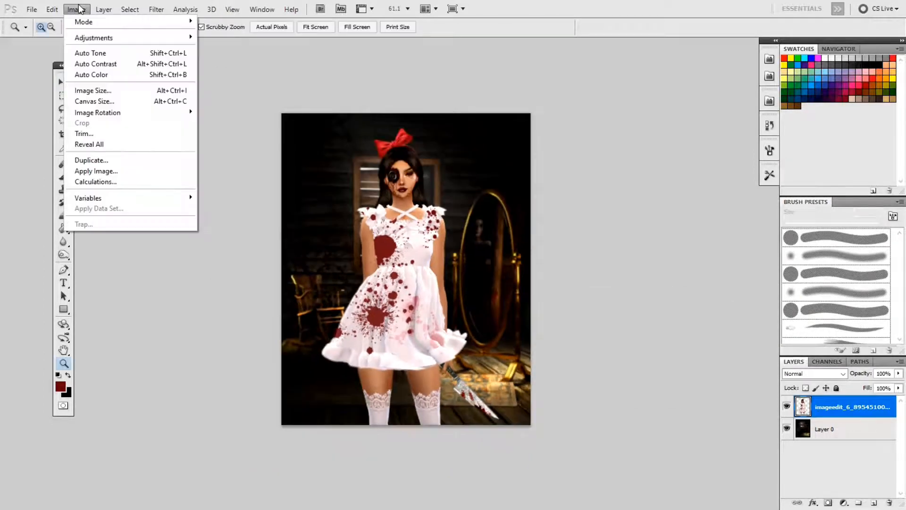
pyautogui.moveTo(142, 38)
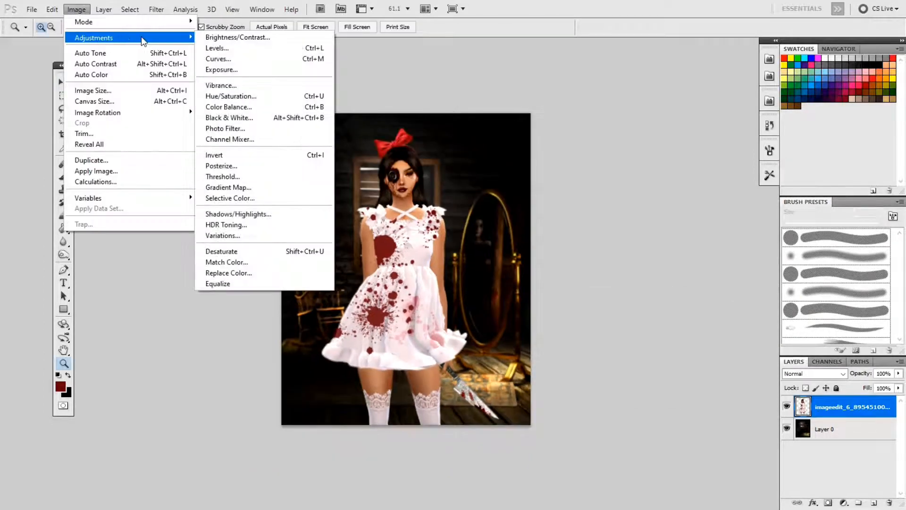
pyautogui.click(226, 37)
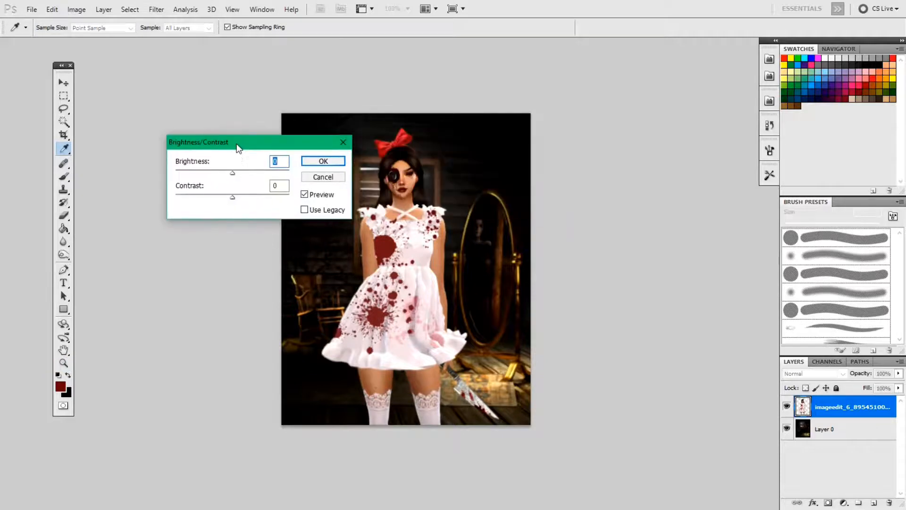
pyautogui.hscroll(1, 236, 258)
pyautogui.hscroll(-3, 242, 269)
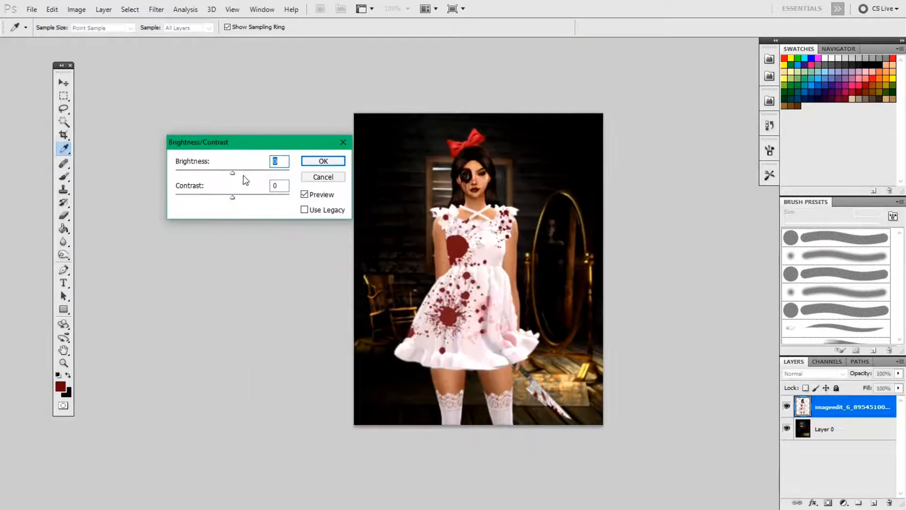
pyautogui.moveTo(230, 178); pyautogui.dragTo(228, 176)
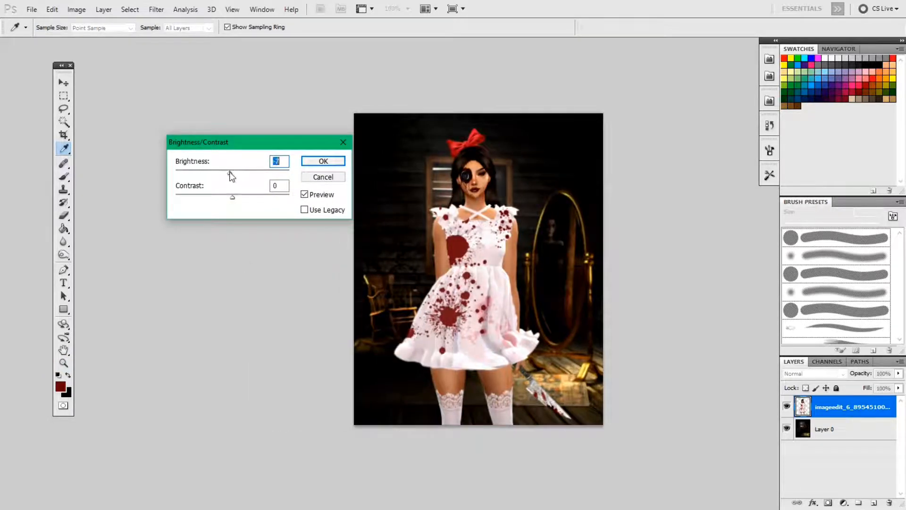
pyautogui.click(306, 194)
pyautogui.click(306, 194)
pyautogui.click(305, 194)
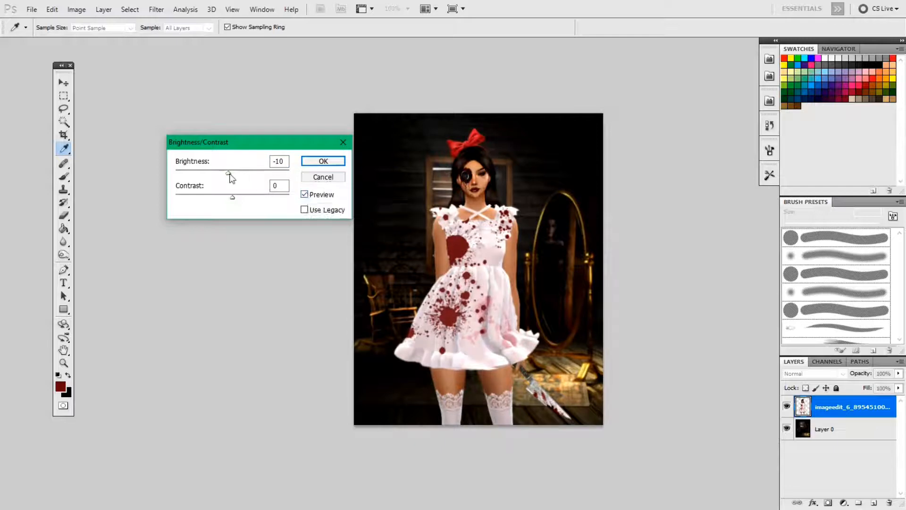
# - Set the character's brightness to -15 and contrast to 11, compare the preview and apply the adjustment
pyautogui.moveTo(229, 172); pyautogui.dragTo(240, 202)
pyautogui.click(307, 195)
pyautogui.click(307, 195)
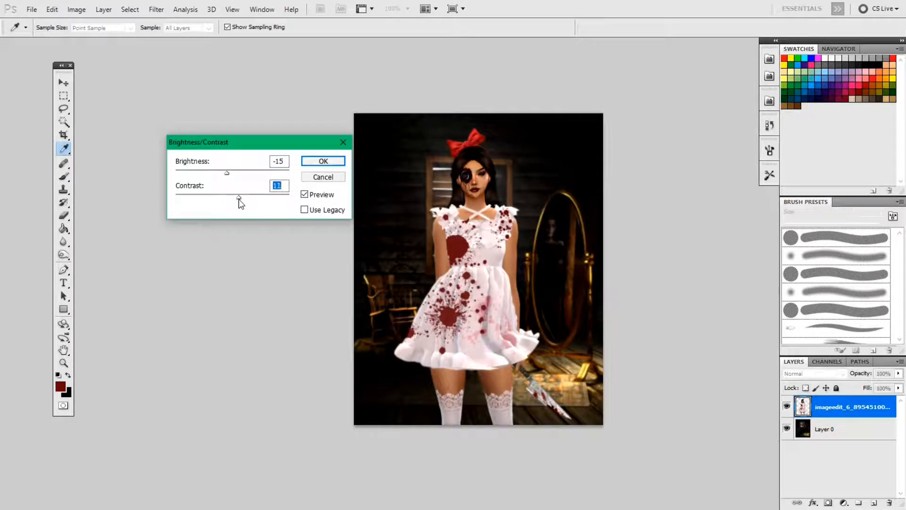
pyautogui.click(306, 195)
pyautogui.click(306, 196)
pyautogui.click(327, 164)
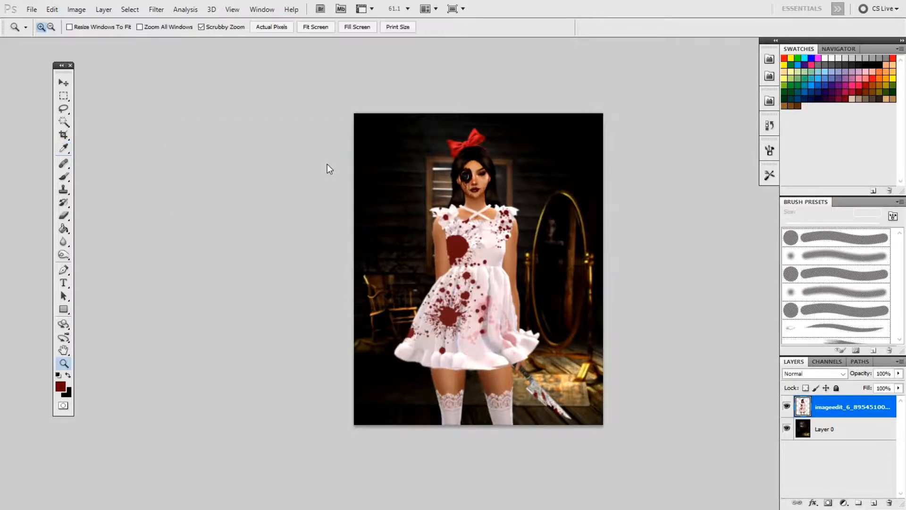
pyautogui.click(803, 432)
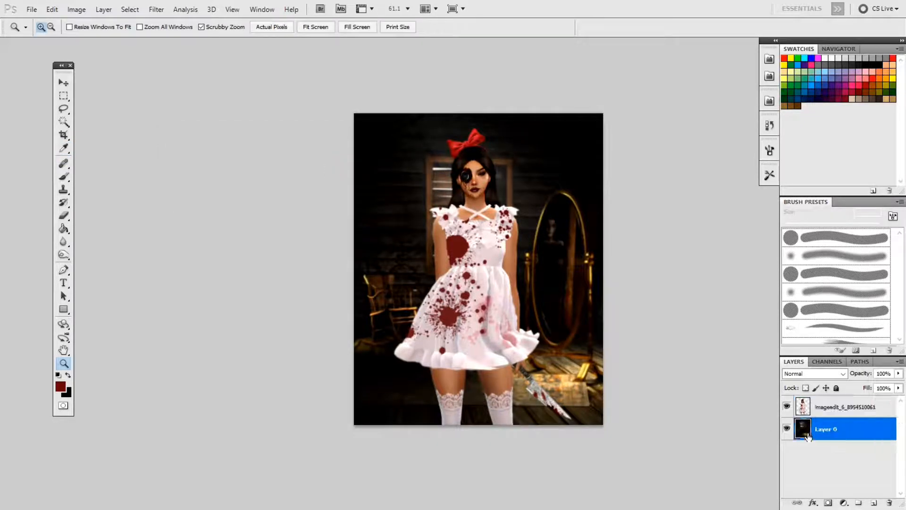
pyautogui.click(809, 413)
pyautogui.moveTo(645, 318); pyautogui.dragTo(660, 328)
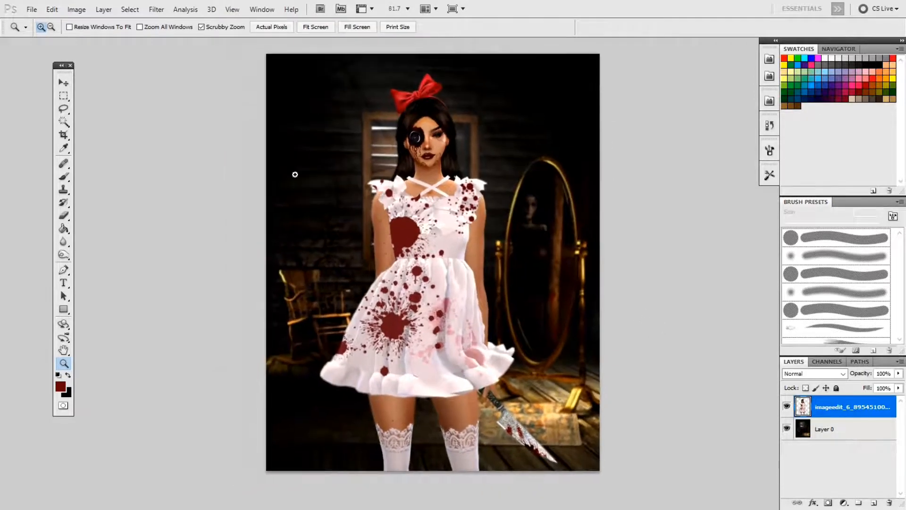
pyautogui.click(76, 10)
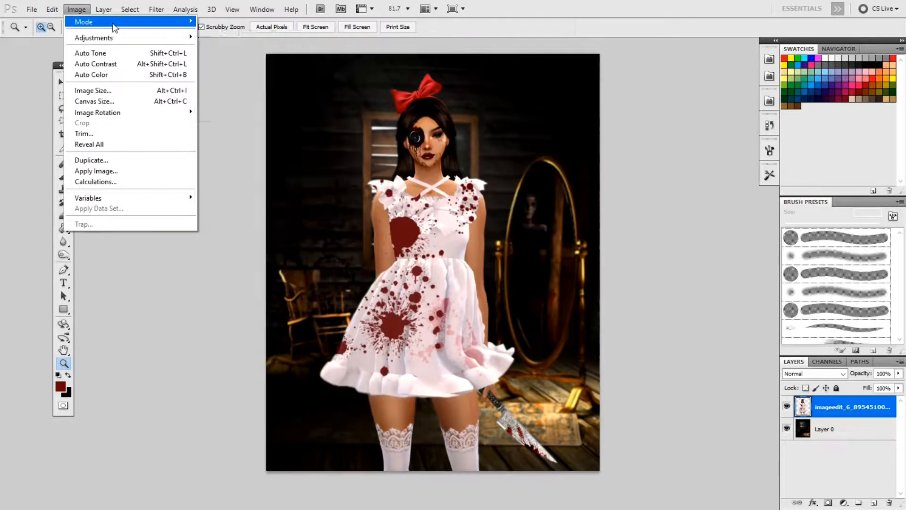
pyautogui.click(154, 266)
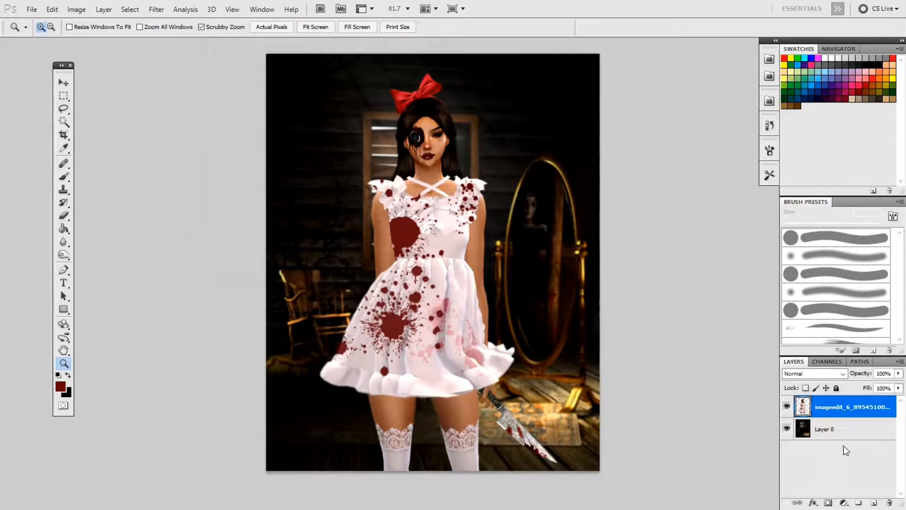
# - Flatten the image and convert the resulting background into a regular layer named Layer 0
pyautogui.rightClick(841, 409)
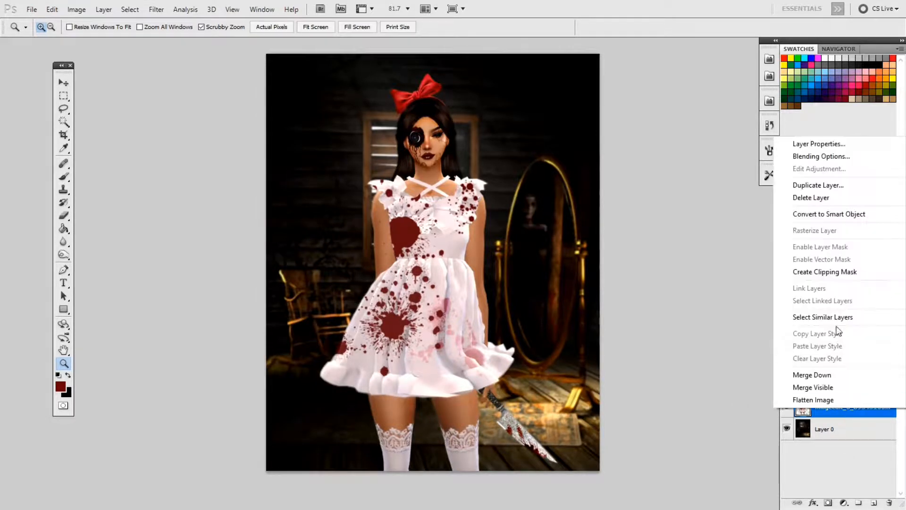
pyautogui.click(830, 401)
pyautogui.rightClick(830, 412)
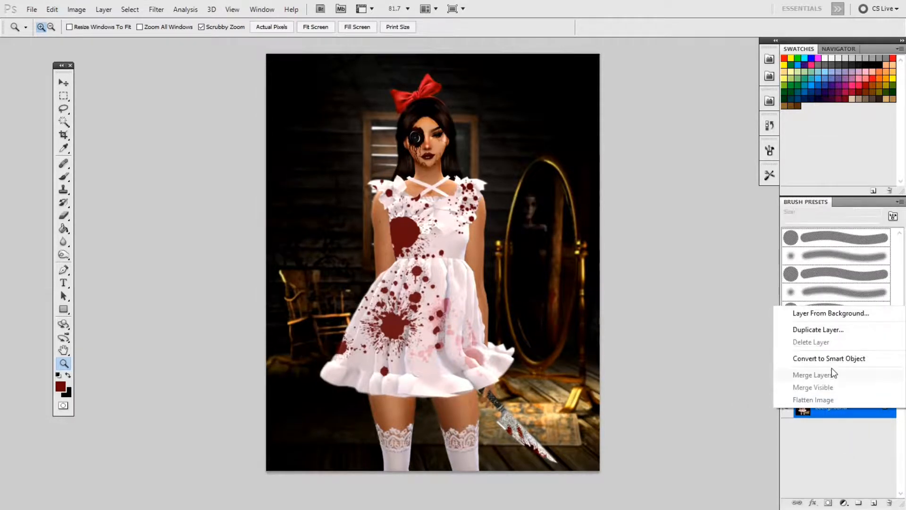
pyautogui.click(829, 314)
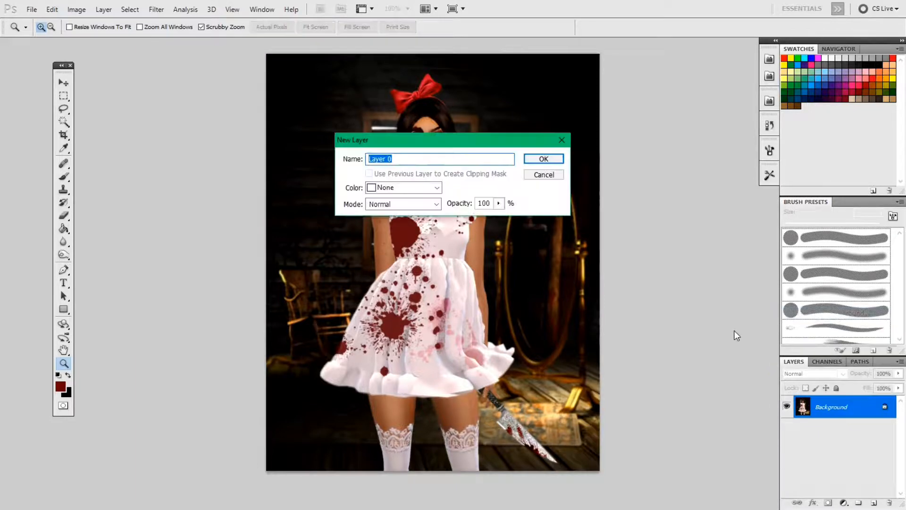
pyautogui.press('Return')
# - Duplicate Layer 0 as Layer 0 copy
pyautogui.rightClick(841, 407)
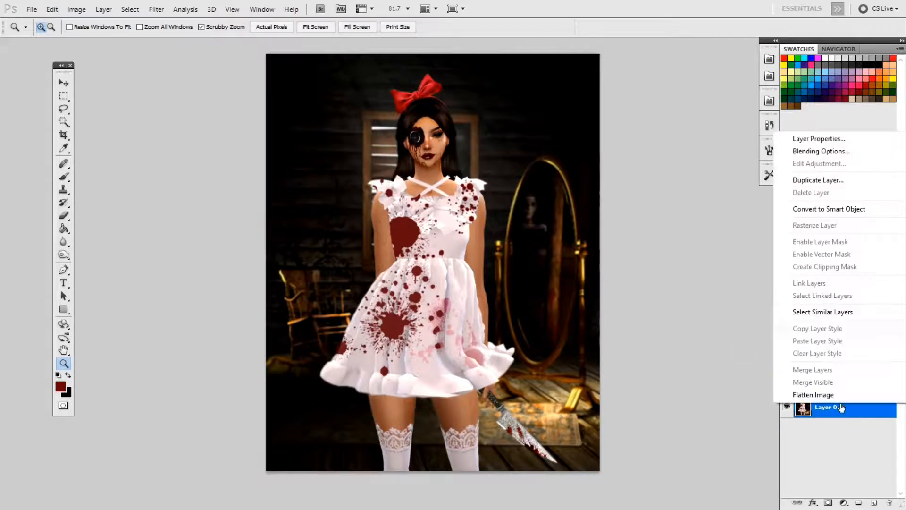
pyautogui.click(819, 180)
pyautogui.click(549, 151)
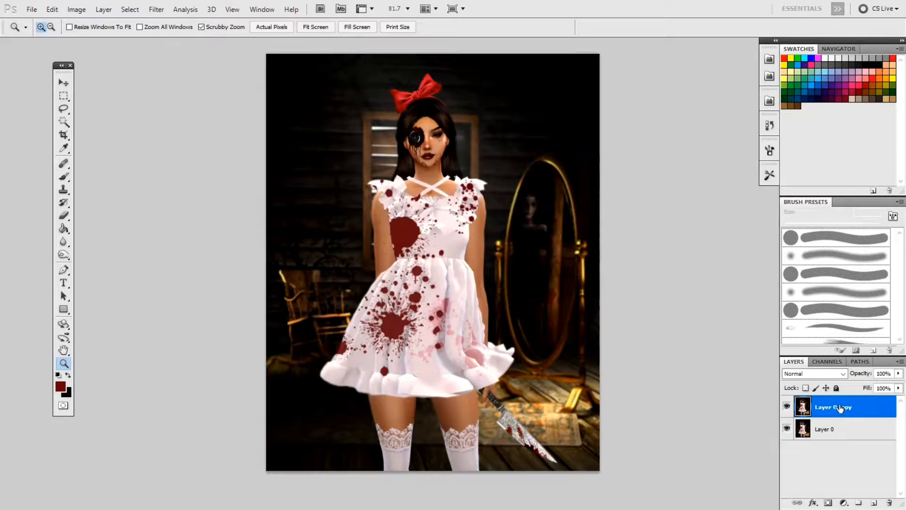
# - Convert Layer 0 copy to black and white with the Darker preset of the Black & White adjustment
pyautogui.click(152, 10)
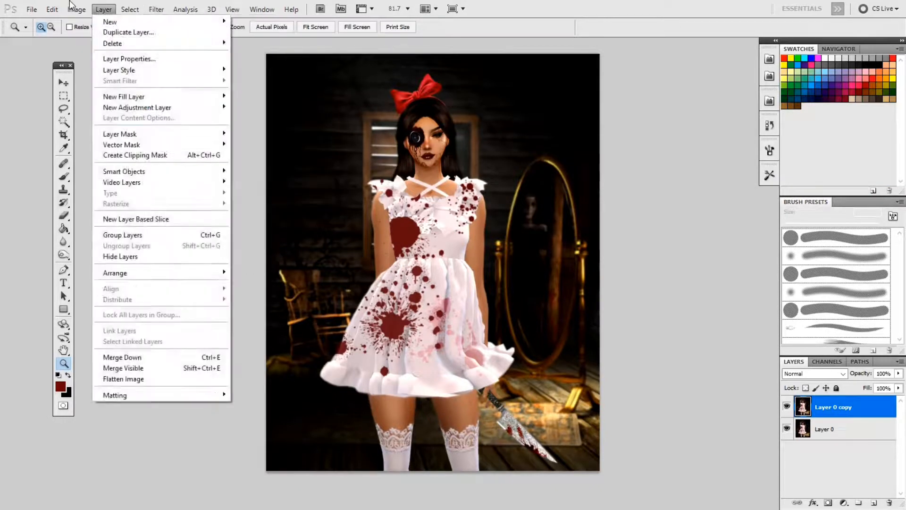
pyautogui.moveTo(171, 42)
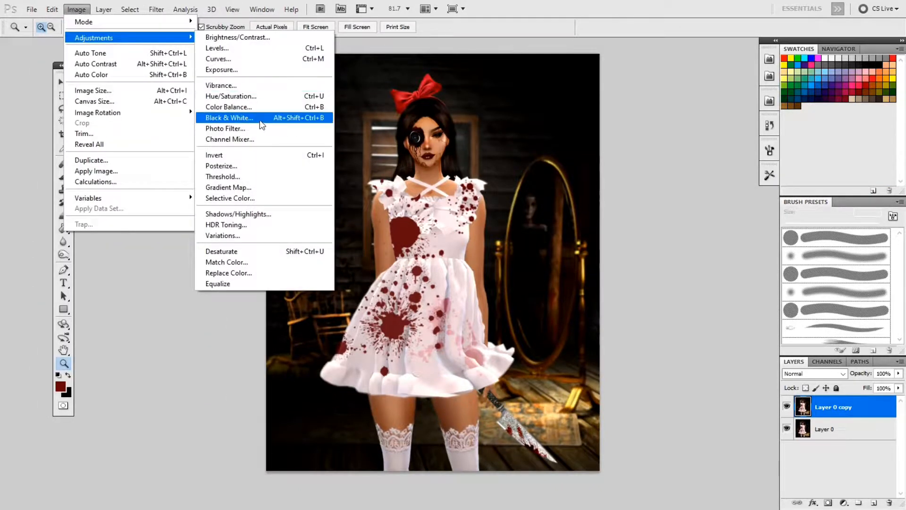
pyautogui.click(231, 117)
pyautogui.moveTo(505, 75); pyautogui.dragTo(234, 63)
pyautogui.click(178, 79)
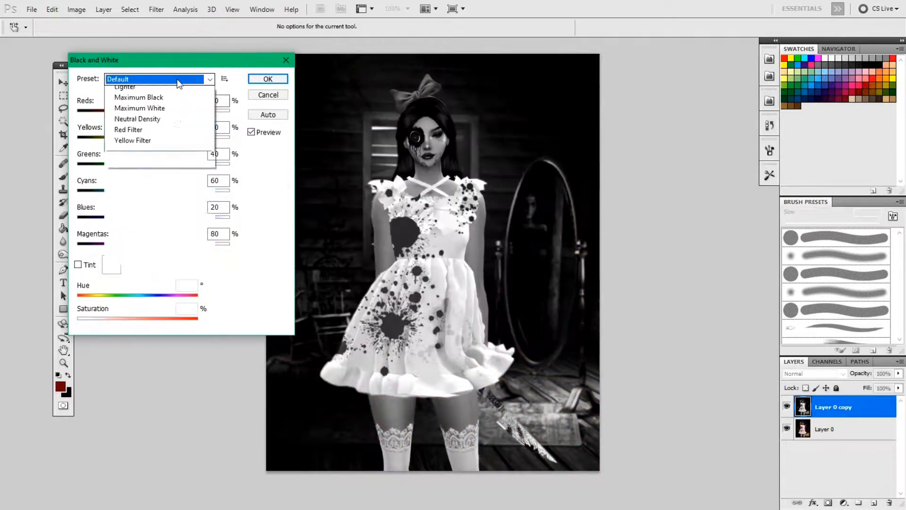
pyautogui.click(164, 125)
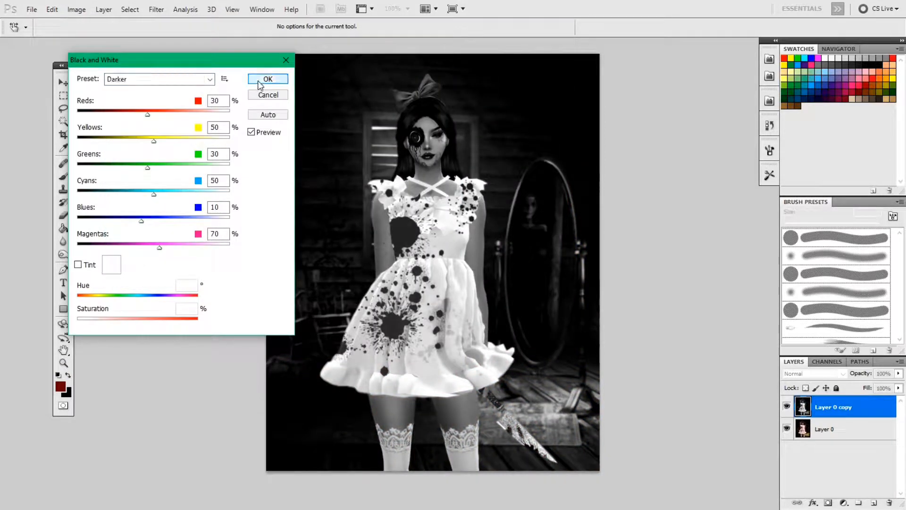
pyautogui.click(266, 79)
pyautogui.press('z')
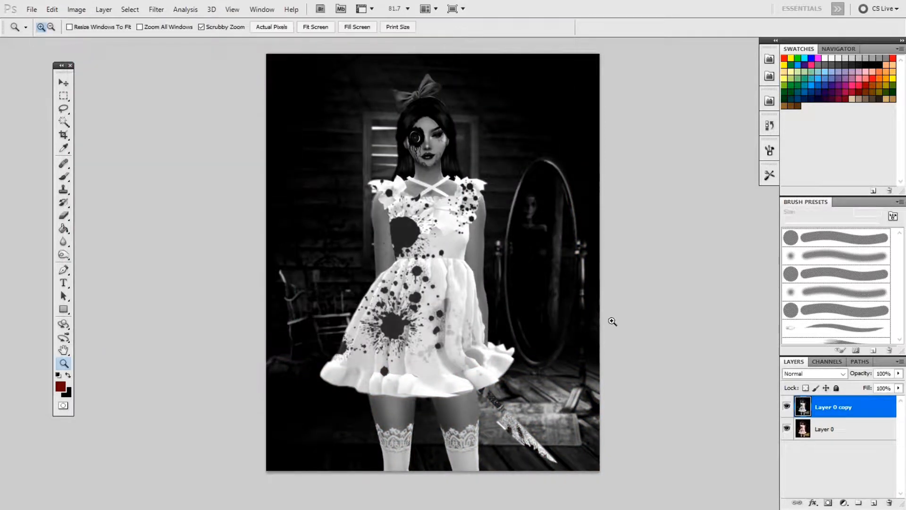
# - Blend the black-and-white Layer 0 copy over the image in Overlay mode at 20% opacity
pyautogui.click(898, 373)
pyautogui.moveTo(895, 385); pyautogui.dragTo(846, 387)
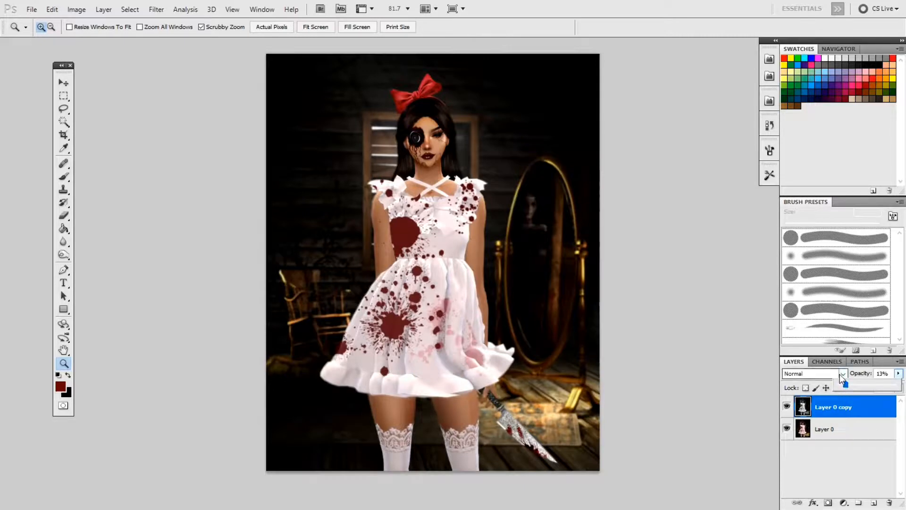
pyautogui.click(804, 374)
pyautogui.click(809, 218)
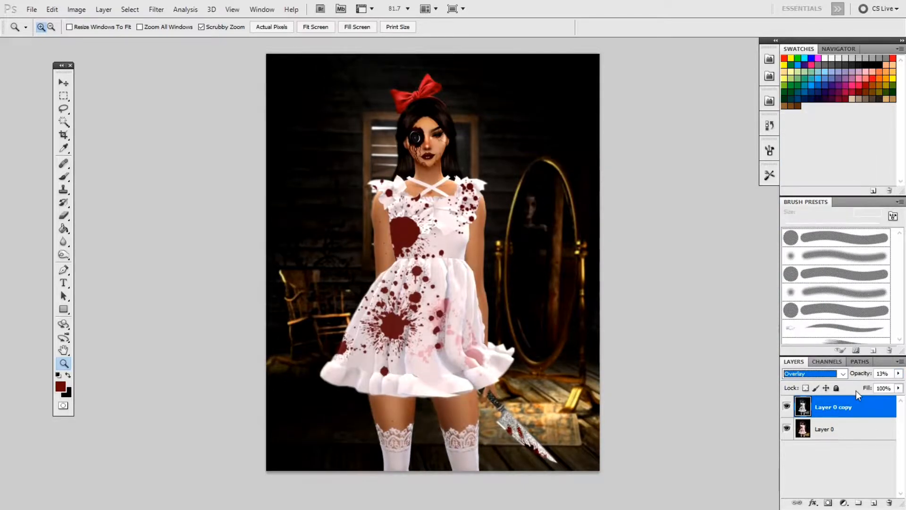
pyautogui.moveTo(899, 373); pyautogui.dragTo(851, 392)
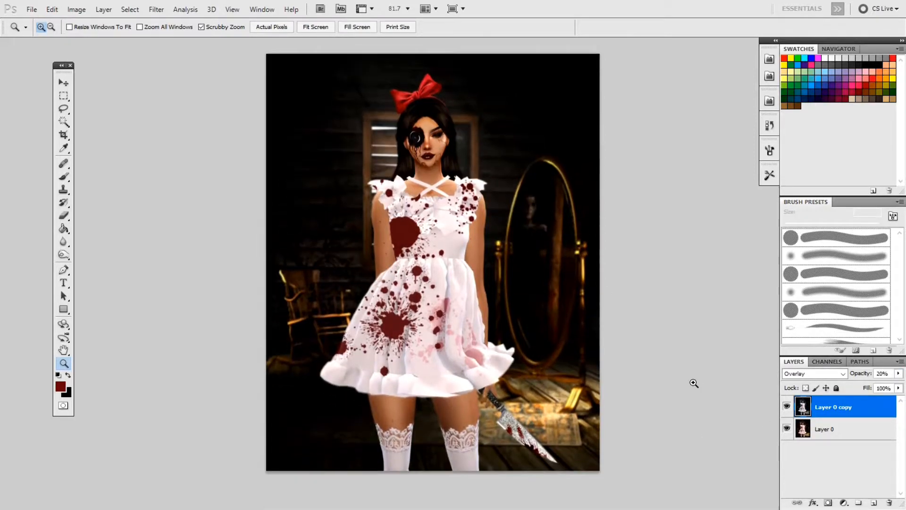
# - Display the image in full screen mode and examine the graded character and mirror up close
pyautogui.click(454, 8)
pyautogui.click(480, 46)
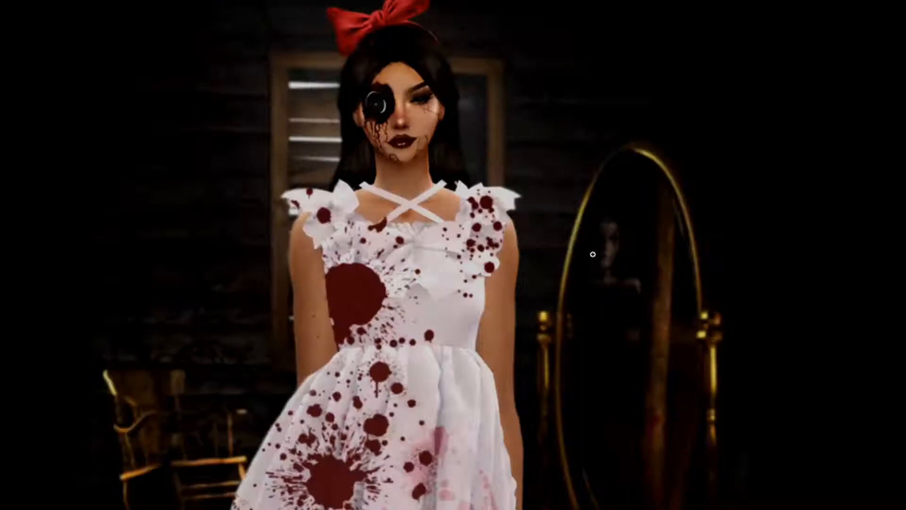
pyautogui.scroll(2, 593, 254)
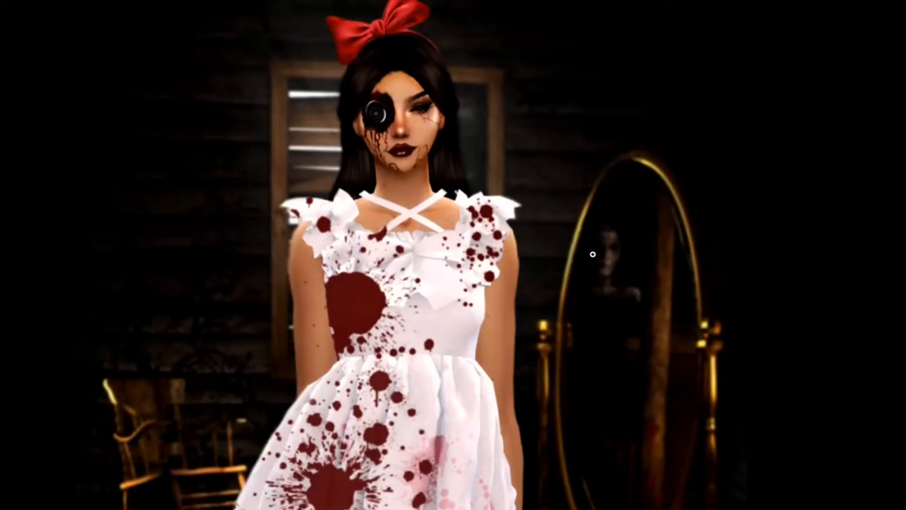
pyautogui.scroll(5, 598, 254)
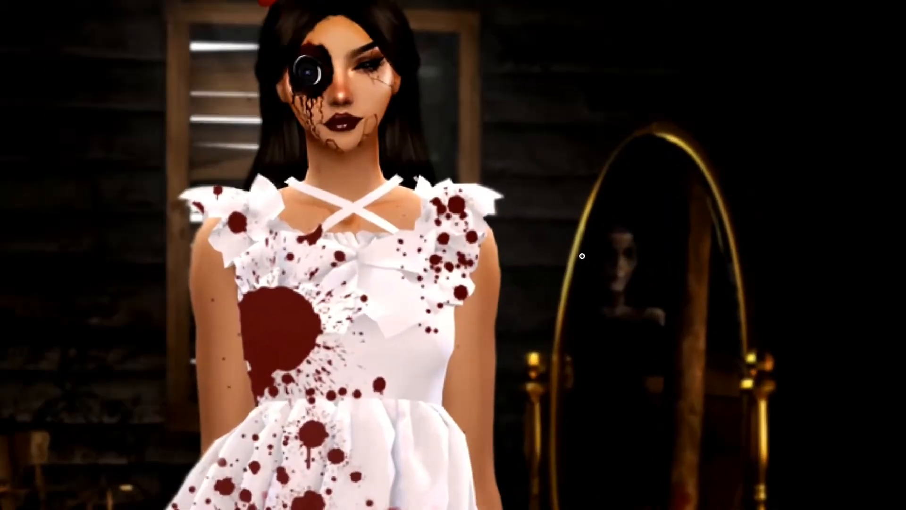